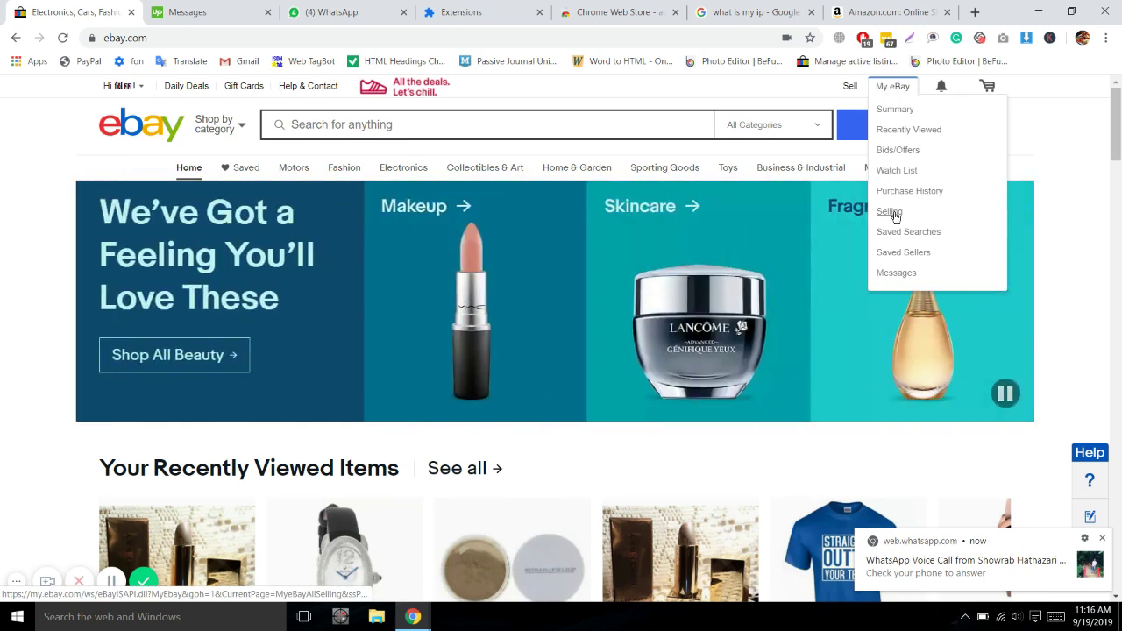
- Go to the active listings in eBay's selling area and start a new single listing
left_click(888, 212)
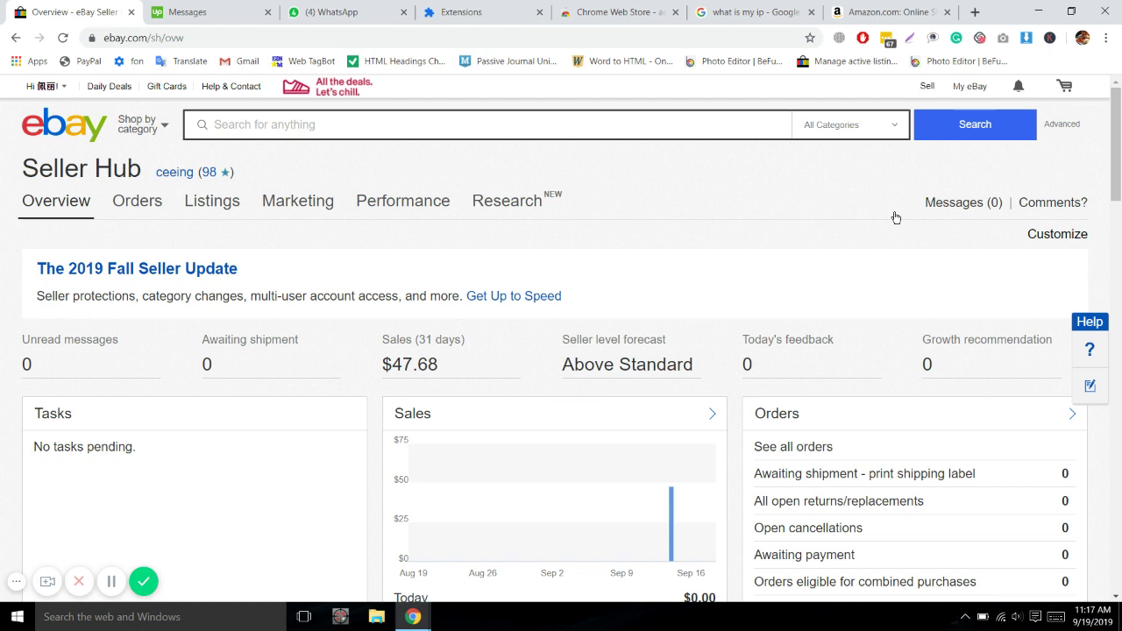
left_click(204, 205)
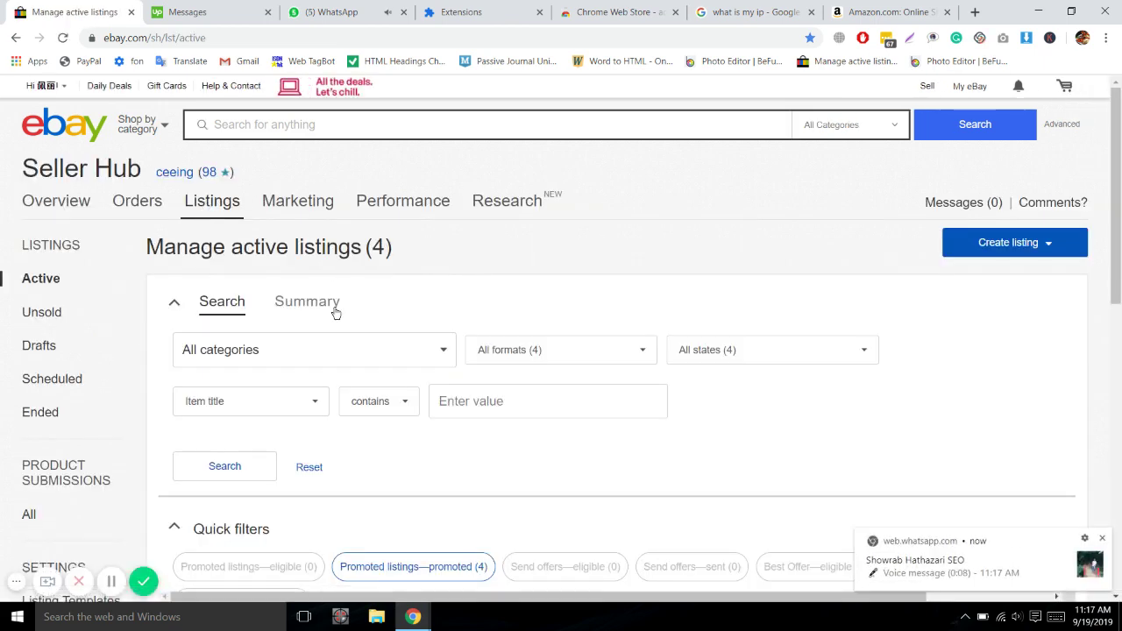
scroll(334, 313, "down", 1)
scroll(334, 312, "down", 3)
scroll(334, 313, "up", 5)
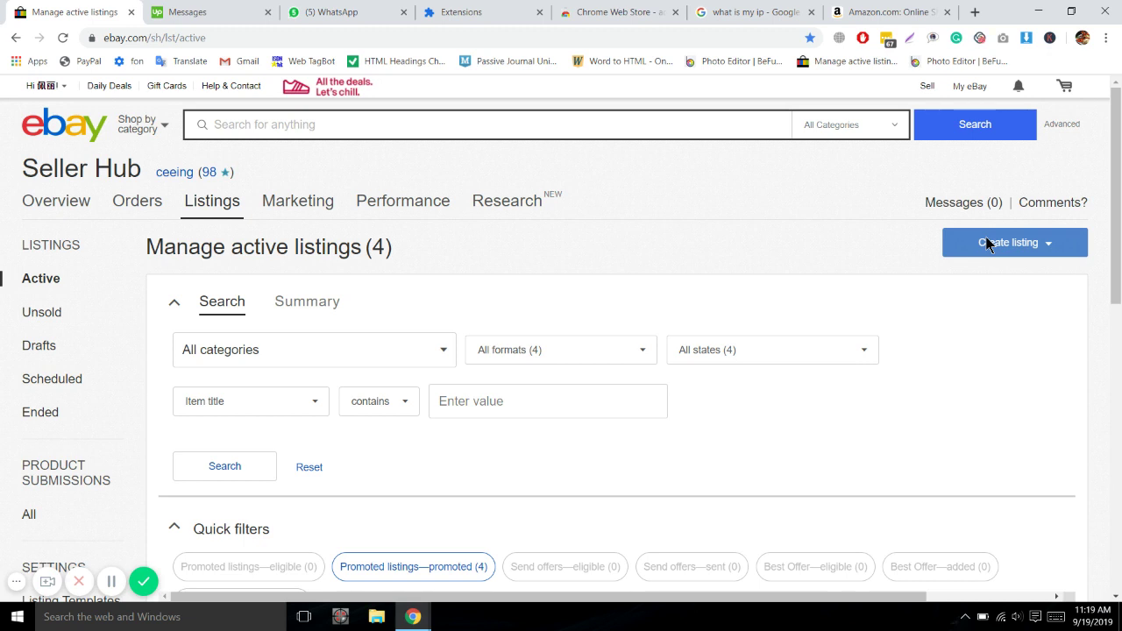
left_click(1005, 240)
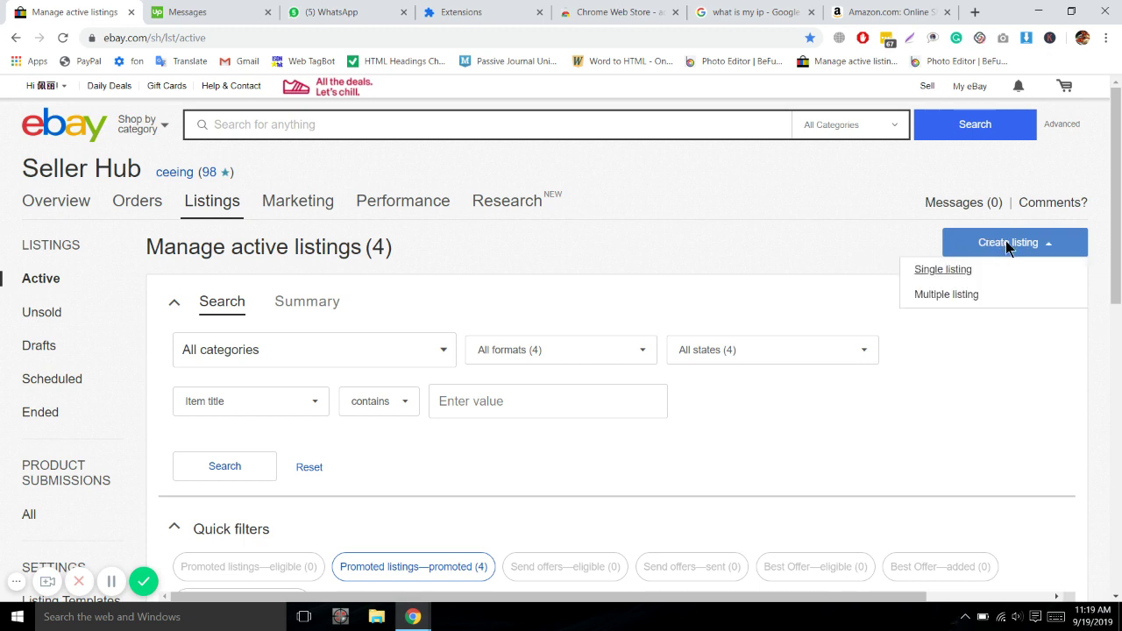
left_click(930, 269)
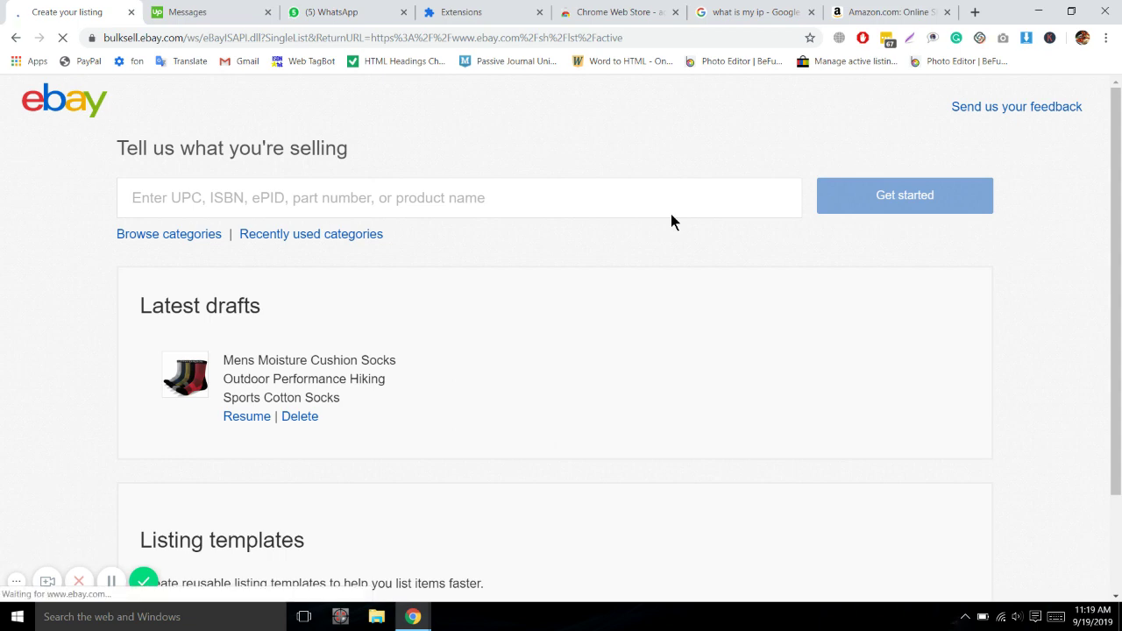
- Switch to Amazon and open the Space Gray iPhone 8 Plus from the Like-new Smartphones row
left_click(903, 10)
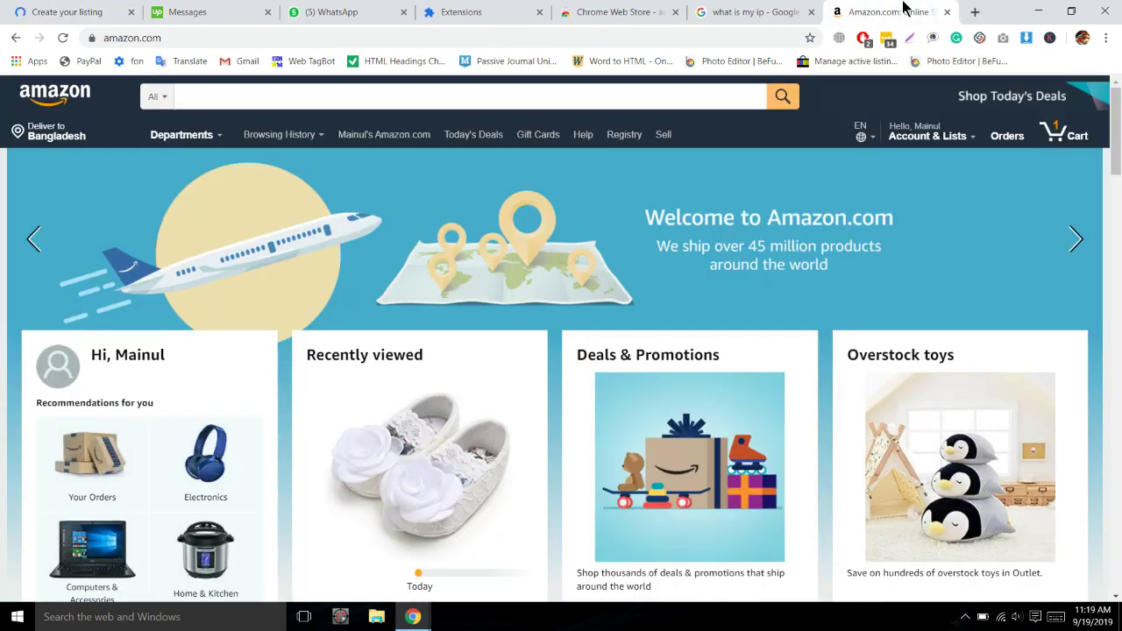
scroll(753, 228, "down", 1)
scroll(753, 228, "down", 13)
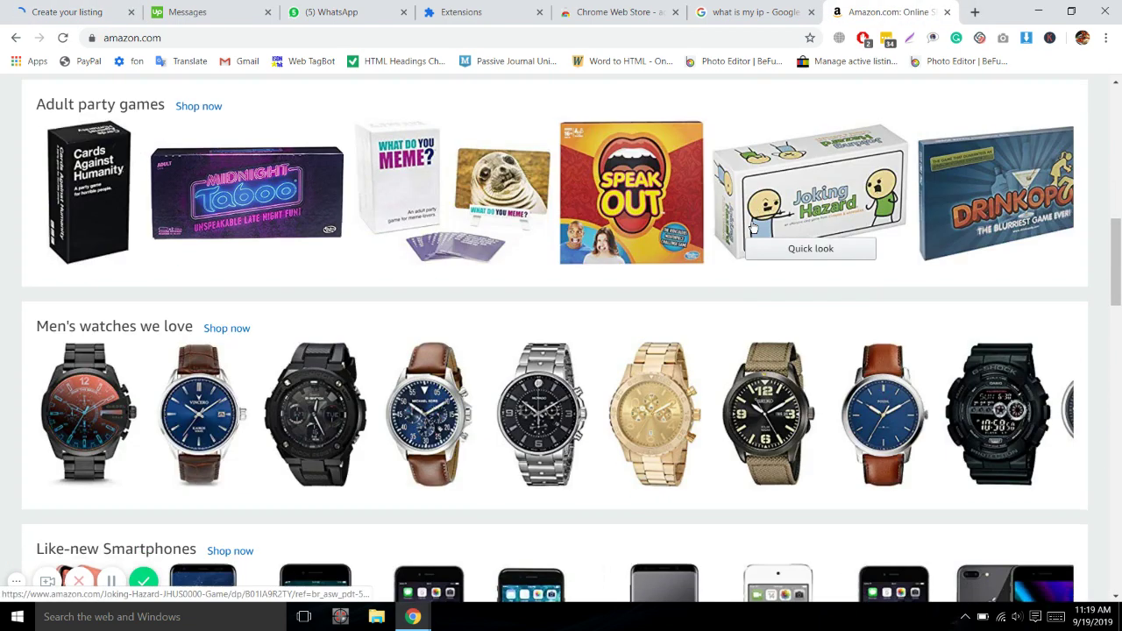
scroll(753, 226, "up", 1)
scroll(753, 226, "down", 3)
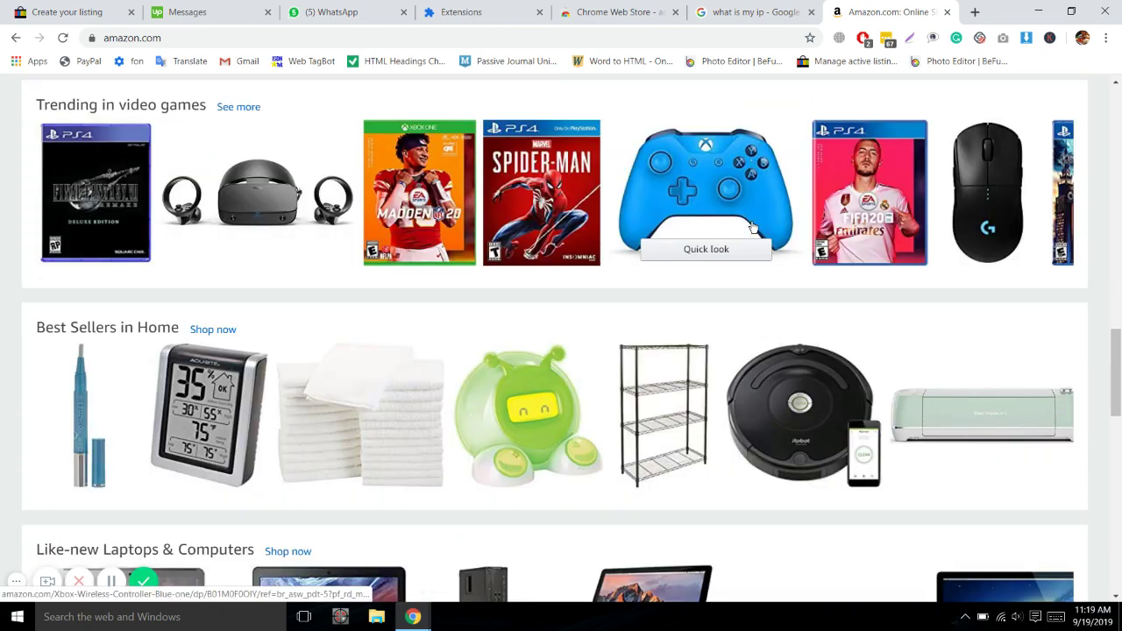
scroll(751, 228, "up", 4)
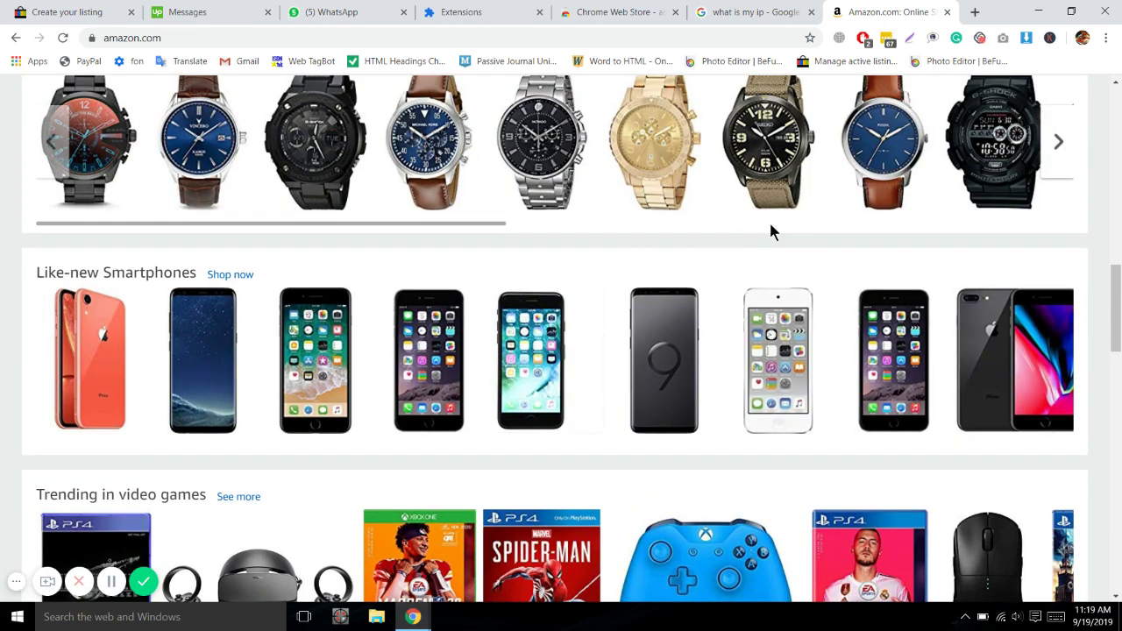
left_click(1001, 357)
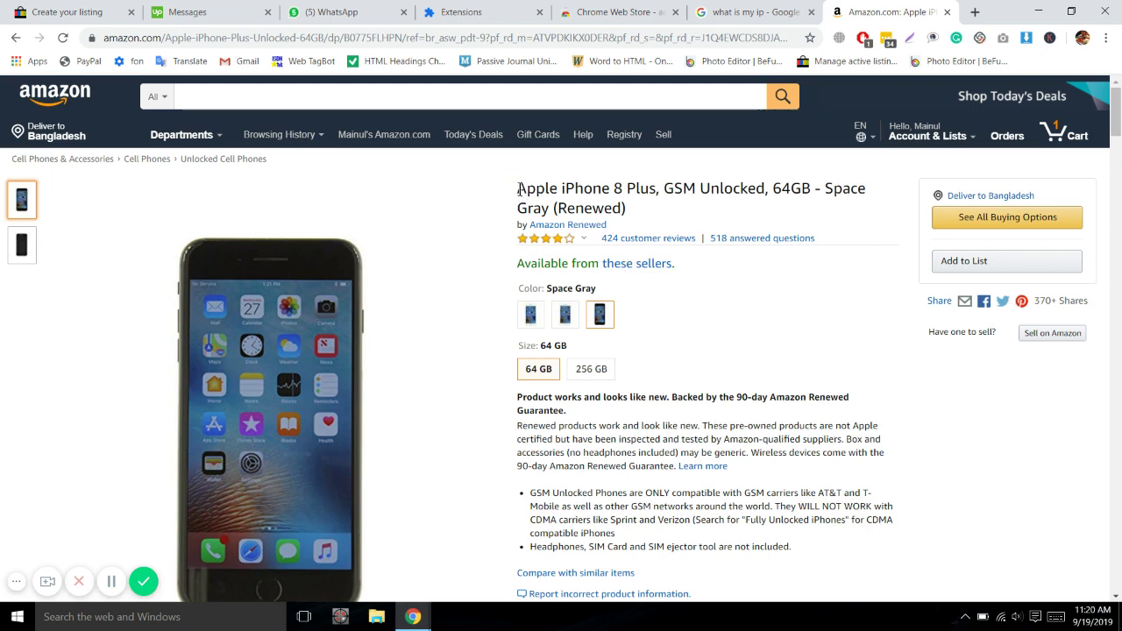
- Copy the Amazon title "Apple iPhone 8 Plus, GSM Unlocked, 64GB - Space Gray" and submit it as the product being sold on eBay
left_click_drag(518, 189, 551, 210)
key("ctrl+c")
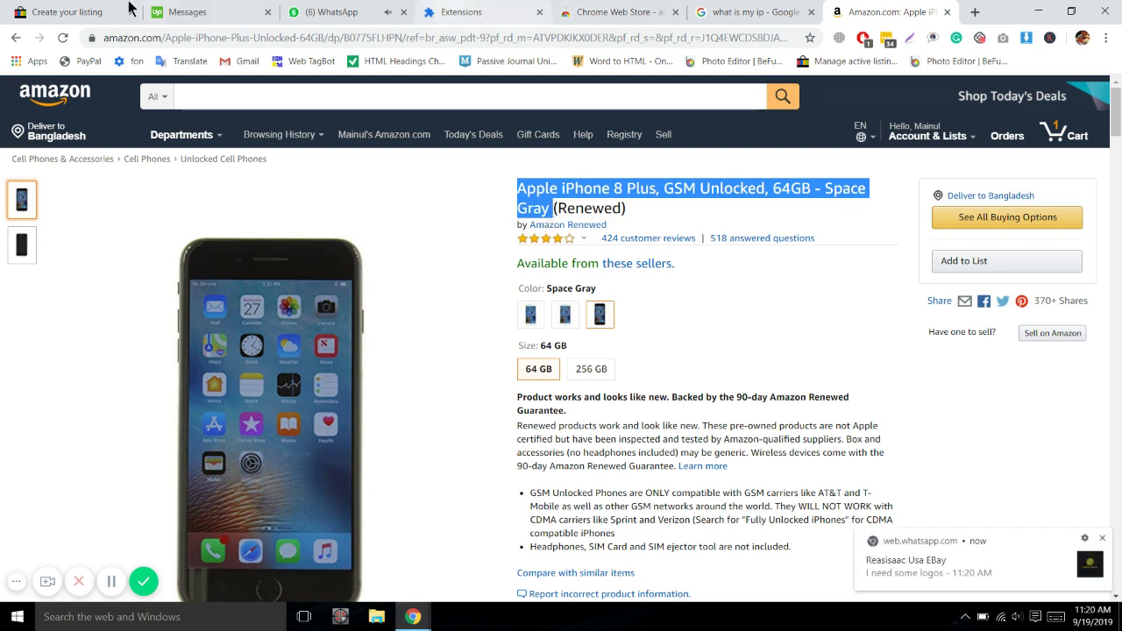
left_click(79, 10)
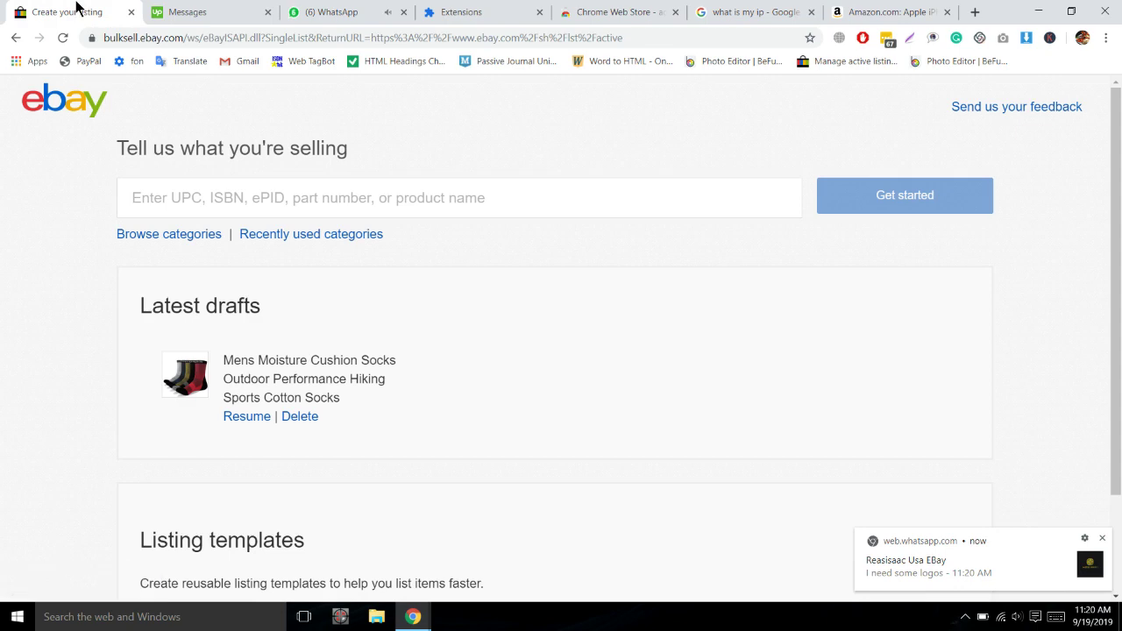
left_click(269, 191)
key("ctrl+v")
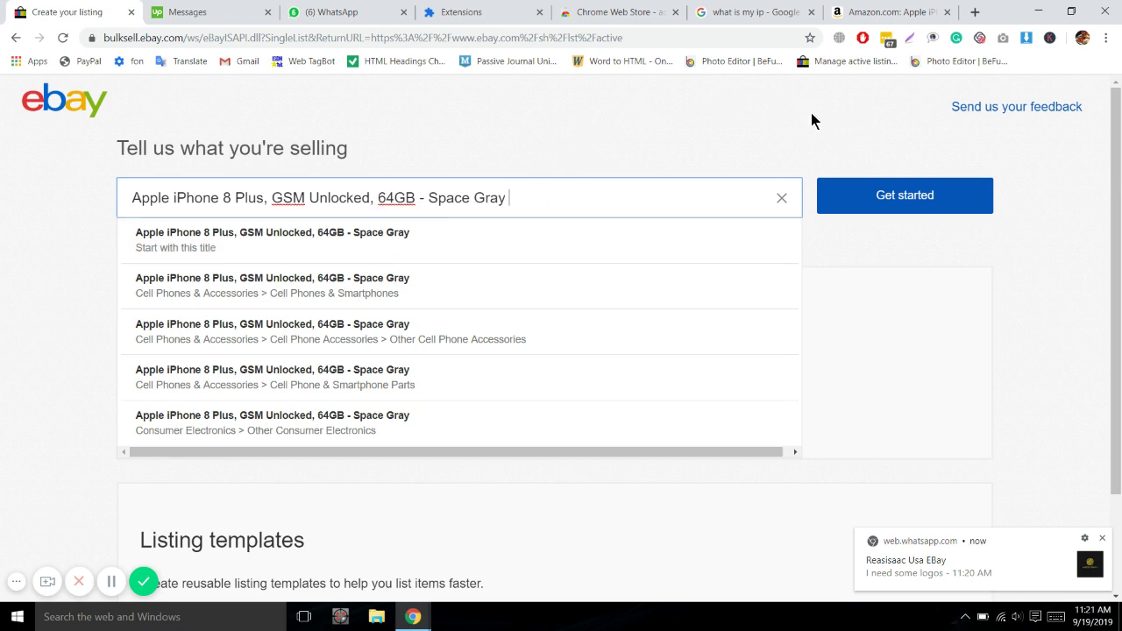
left_click(708, 132)
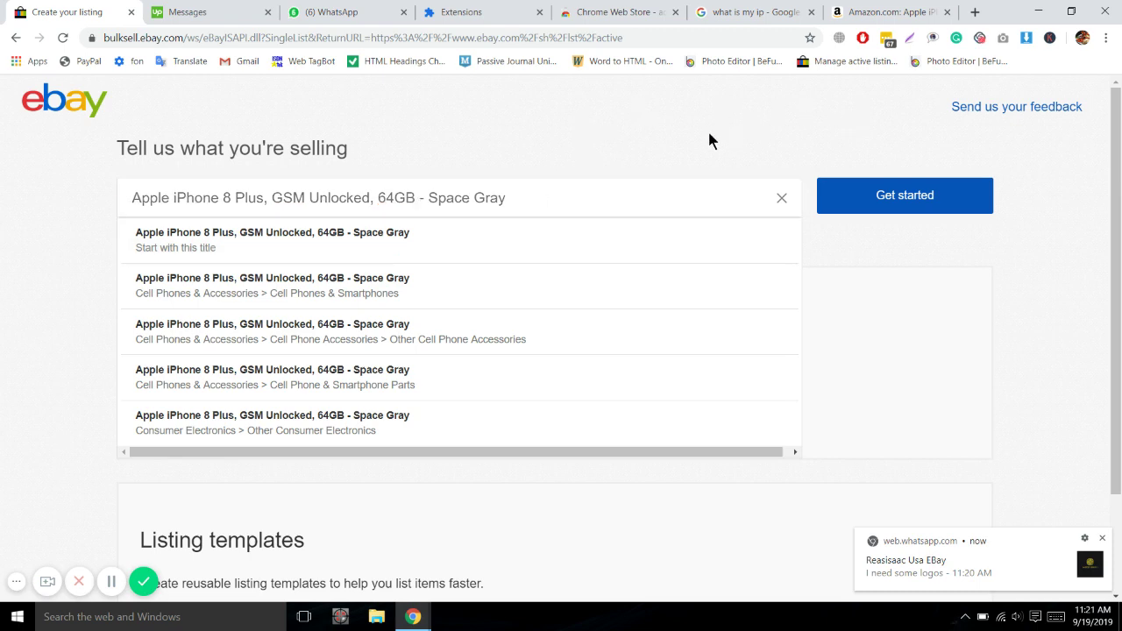
left_click(895, 211)
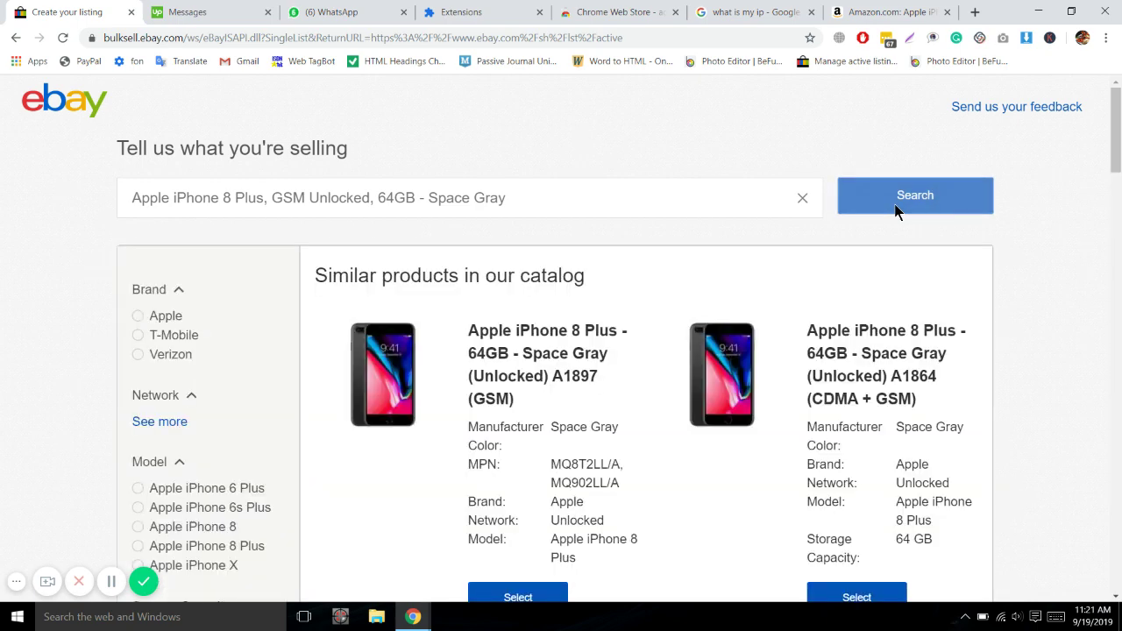
- Look through the similar catalog products and continue to the listing form without selecting one
scroll(778, 389, "down", 3)
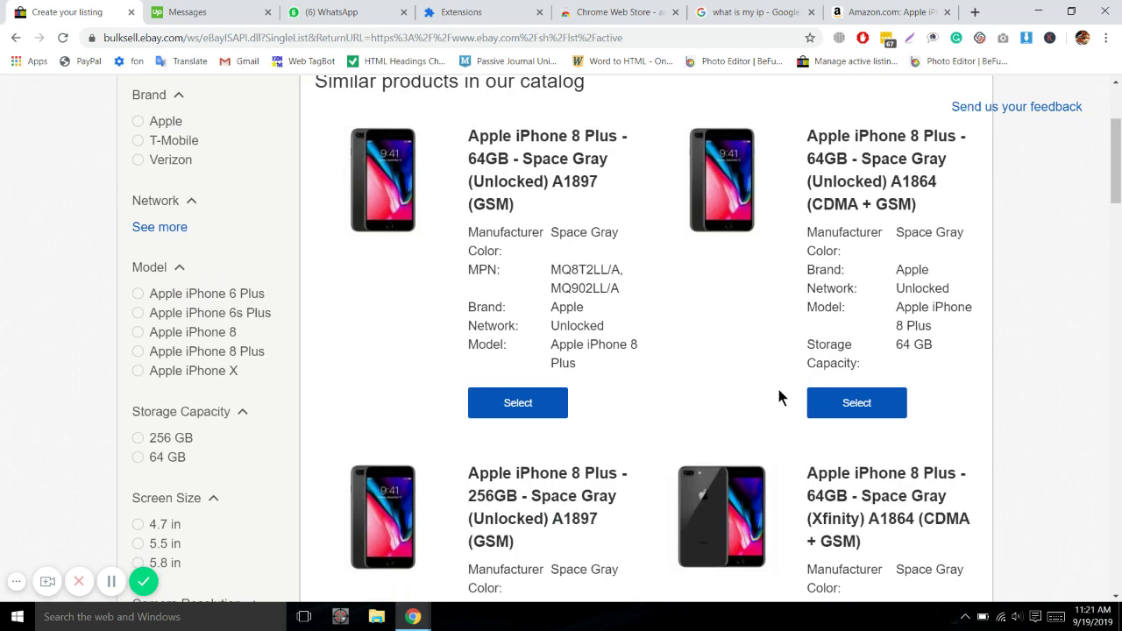
scroll(779, 398, "down", 10)
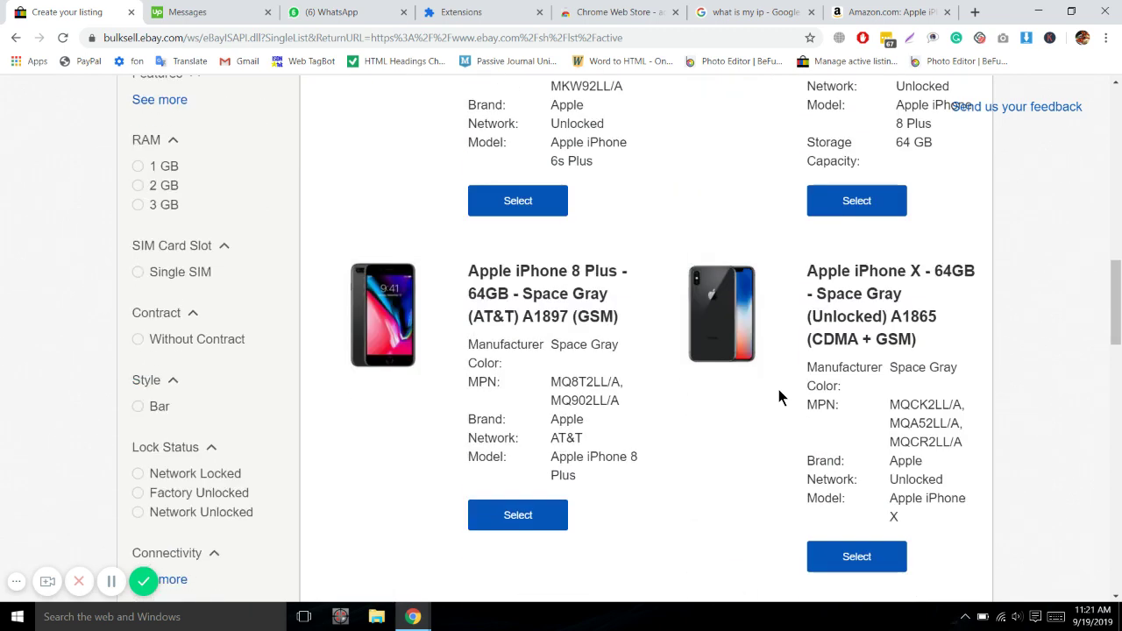
scroll(779, 391, "down", 10)
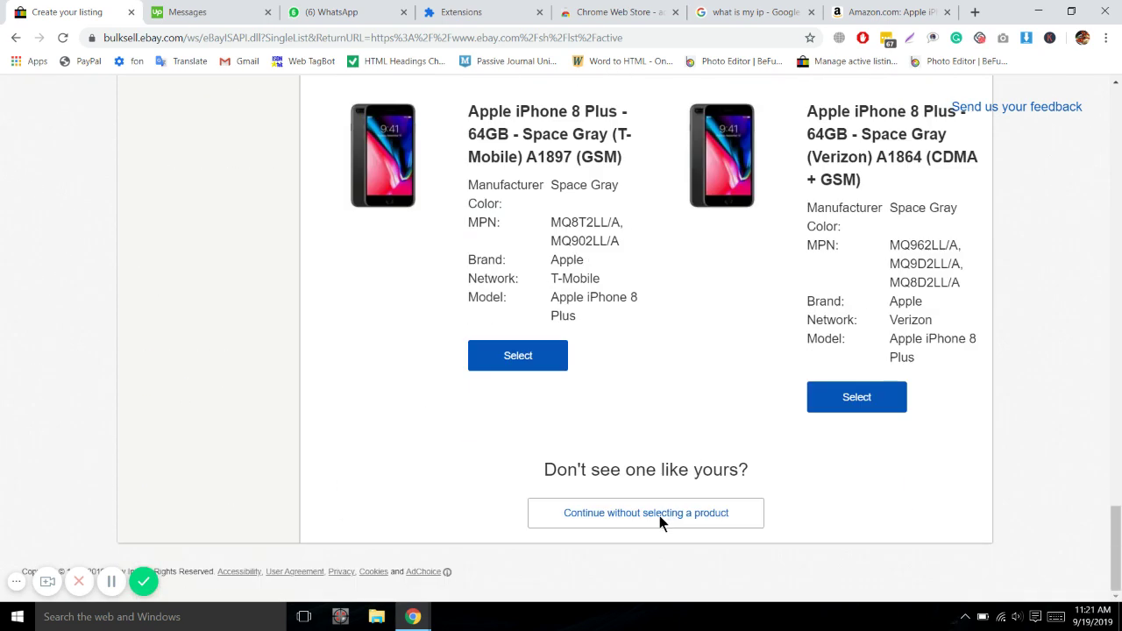
left_click(659, 515)
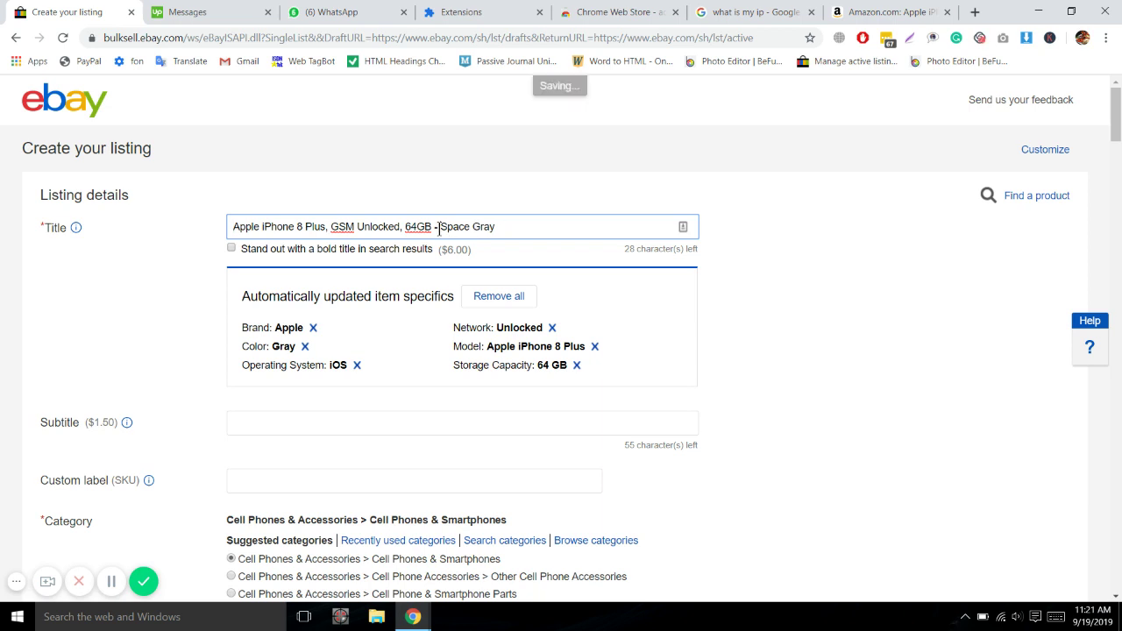
- Remove the hyphen and commas from the listing title so it reads "Apple iPhone 8 Plus GSM Unlocked 64GB Space Gray"
left_click(439, 226)
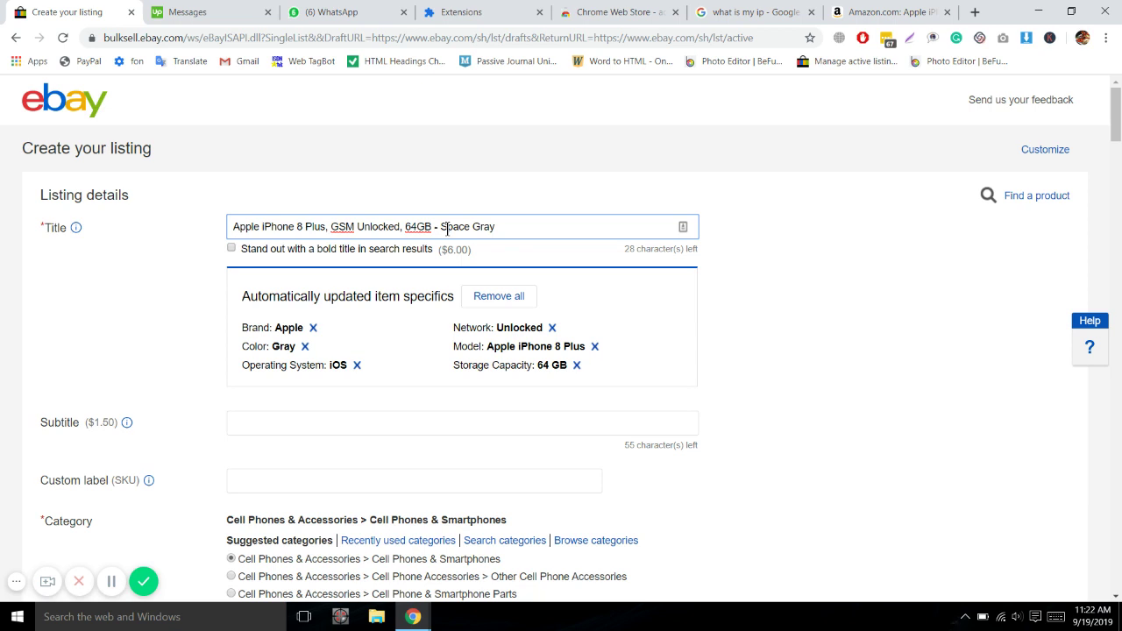
key("BackSpace")
key("BackSpace")
key("BackSpace")
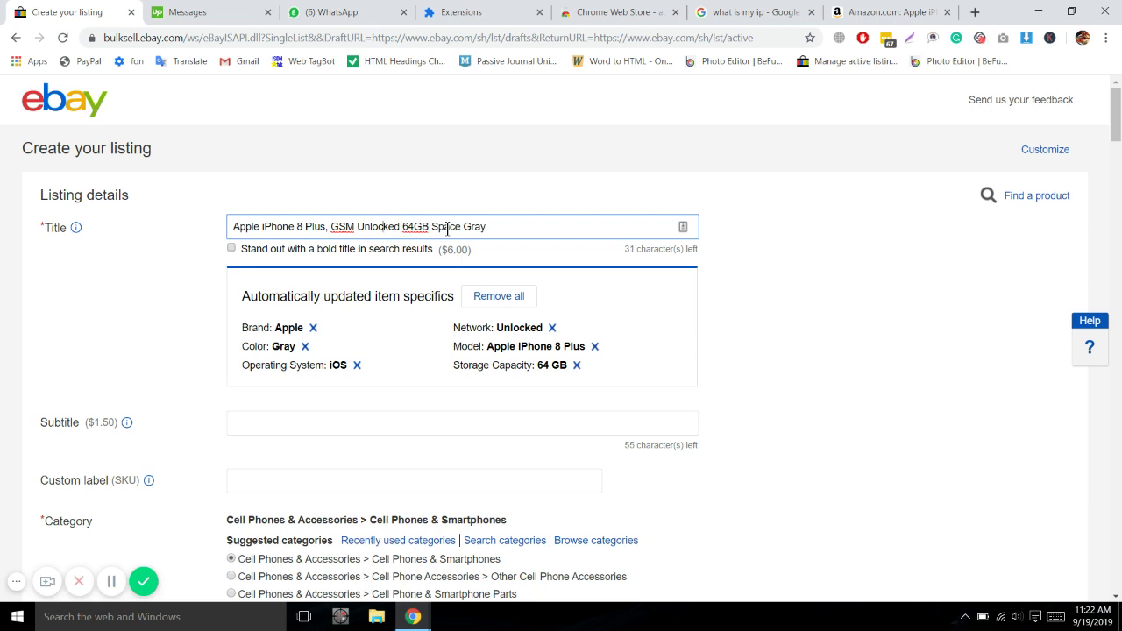
key("BackSpace")
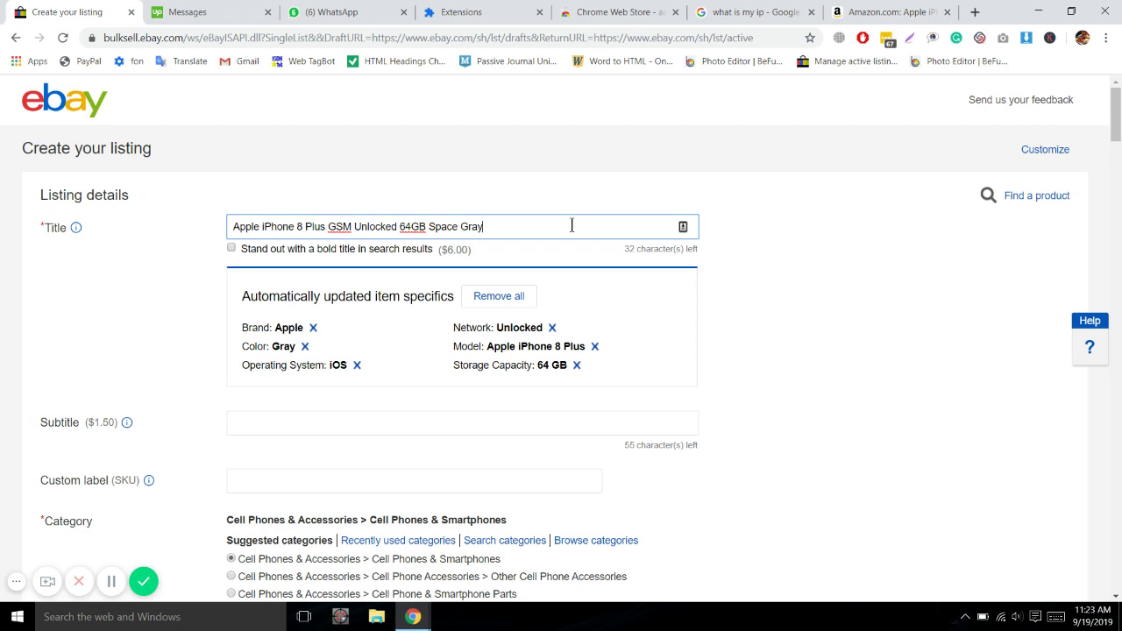
- Copy the word "Renewed" from the Amazon product title and append it to the eBay listing title
left_click(864, 12)
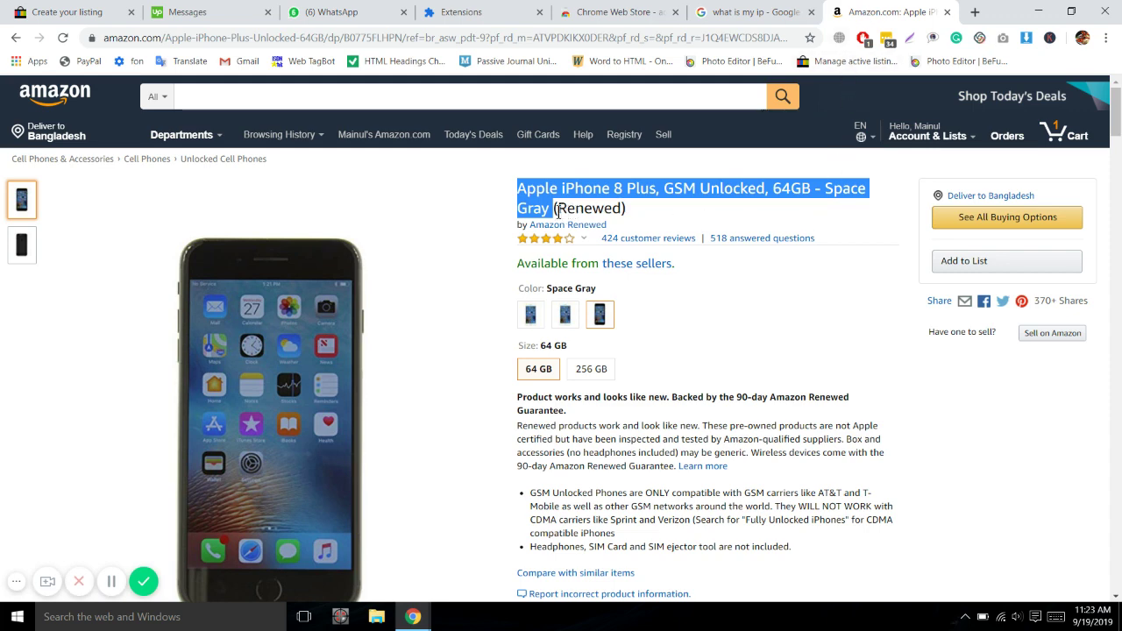
left_click_drag(560, 210, 628, 214)
key("ctrl+c")
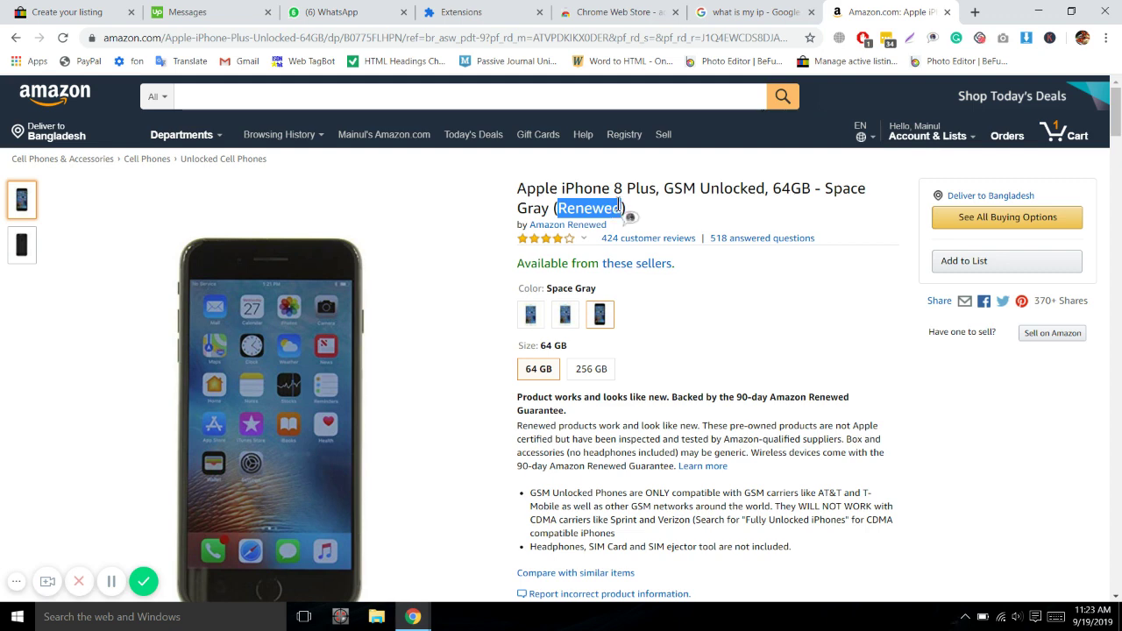
left_click(92, 7)
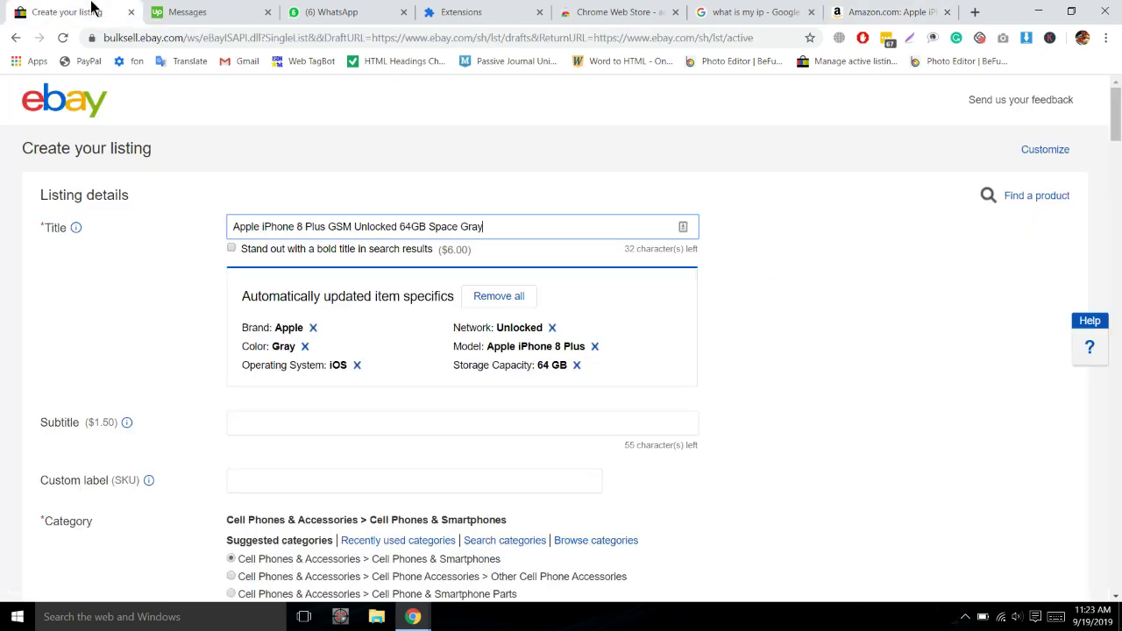
left_click(534, 226)
key("ctrl+v")
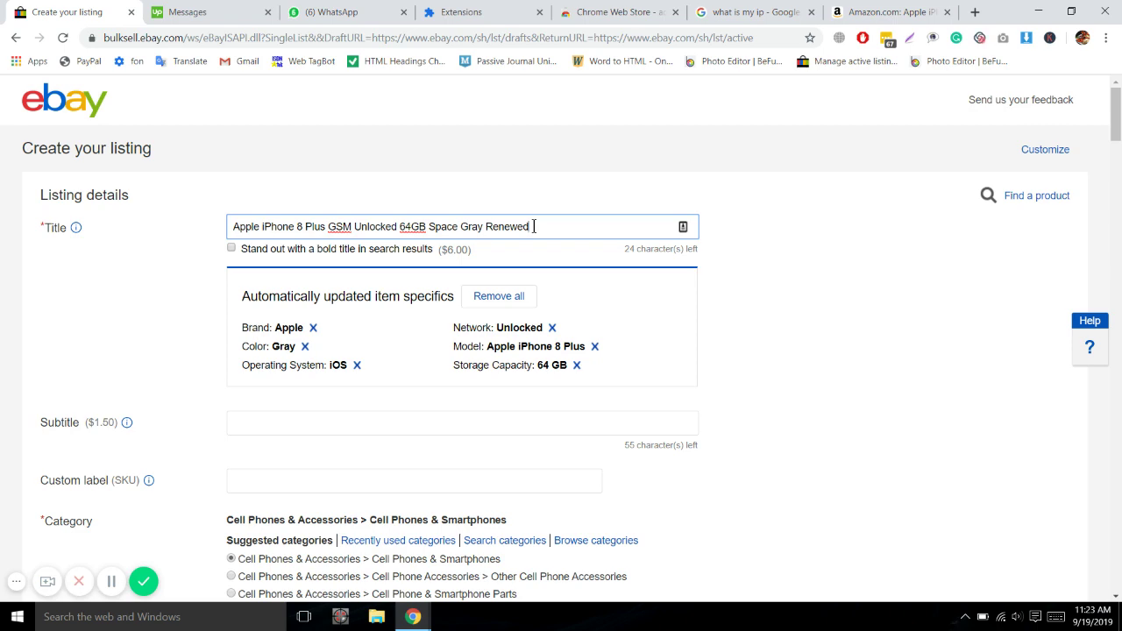
- Check the Amazon product details and open watchcount.com in a new browser tab
left_click(854, 10)
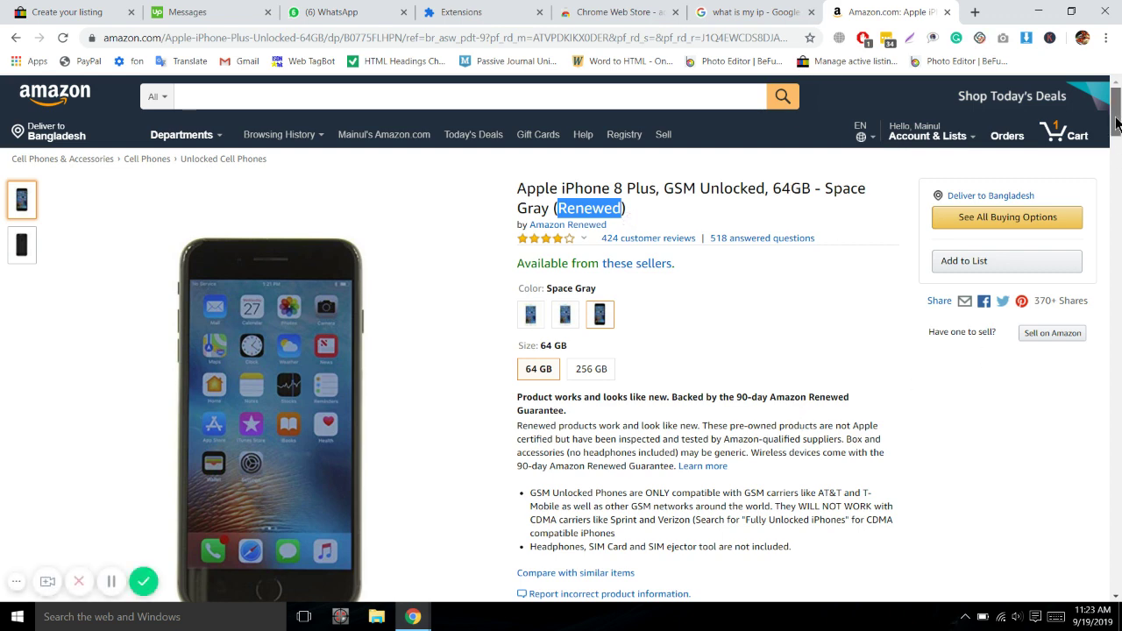
scroll(1116, 133, "down", 2)
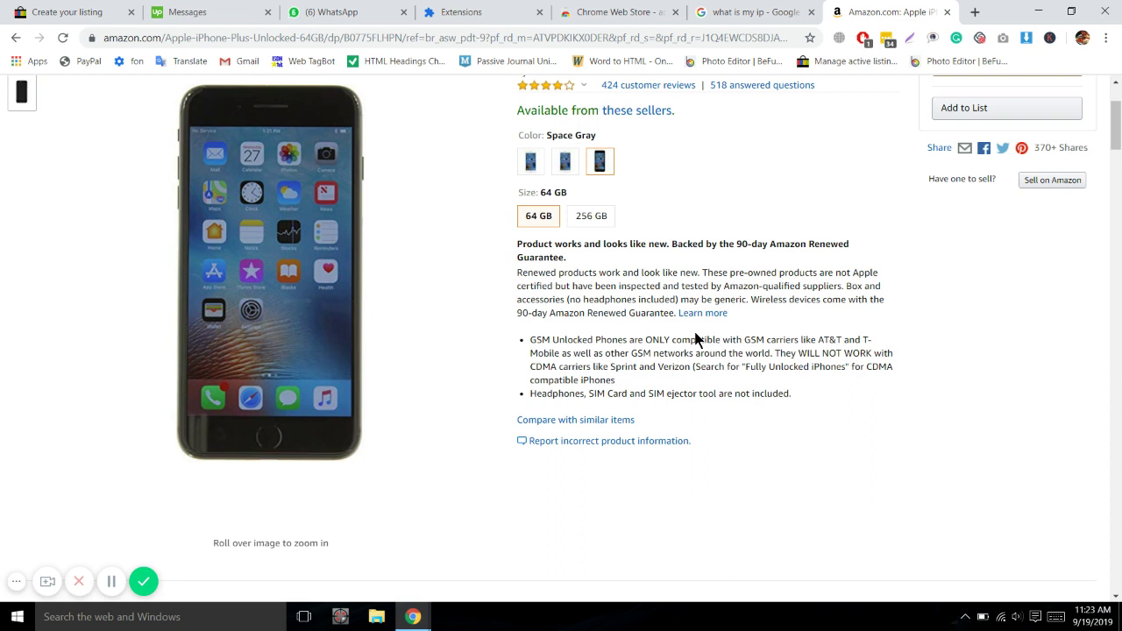
left_click(975, 12)
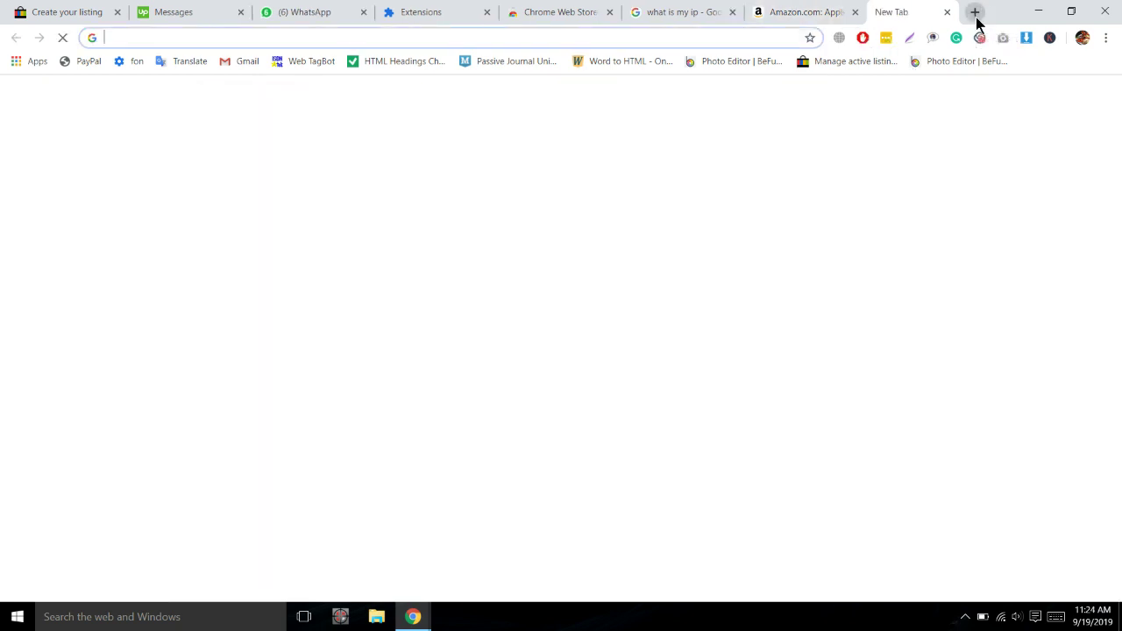
type("wat")
key("Return")
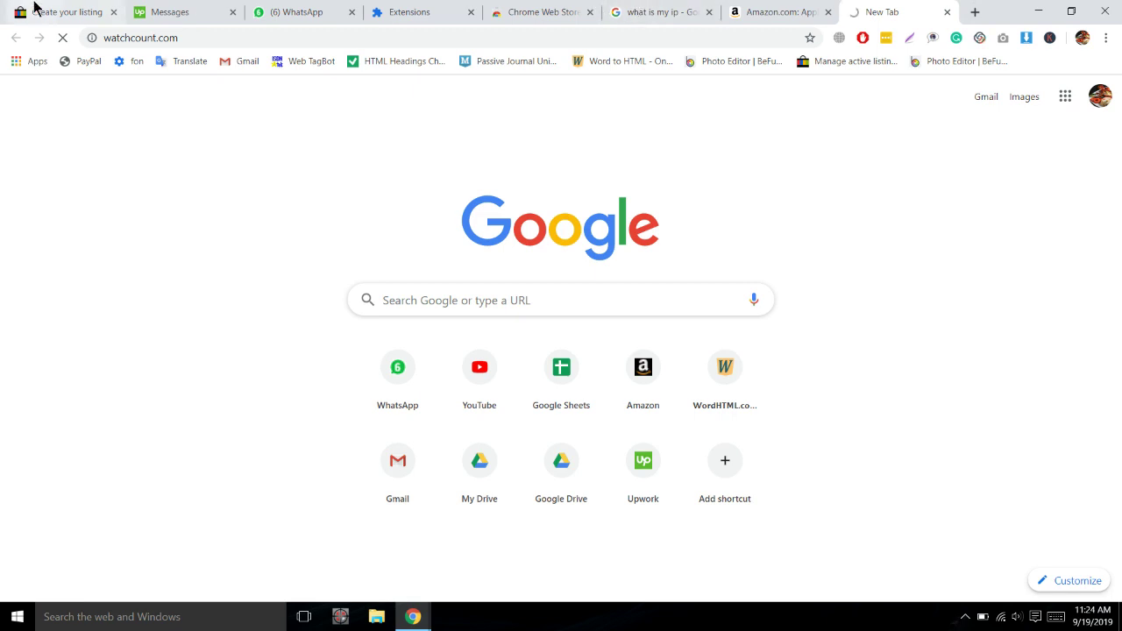
- Copy "Apple iPhone 8 Plus" from the listing title and search WatchCount for the most watched eBay items with those keywords
left_click(35, 7)
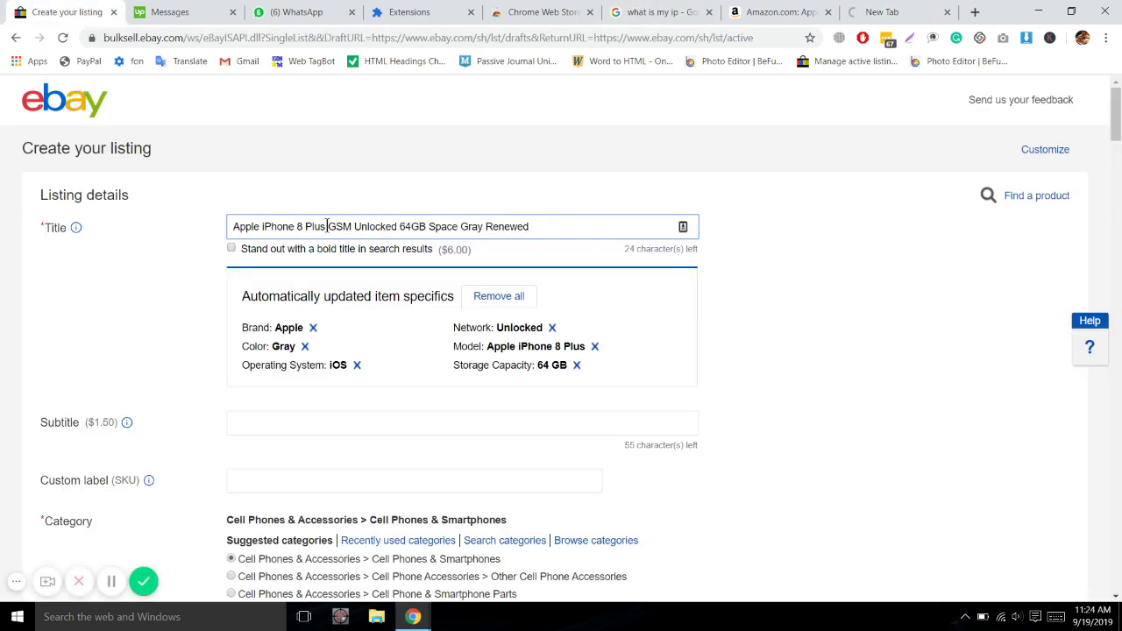
left_click_drag(327, 226, 229, 218)
key("ctrl+c")
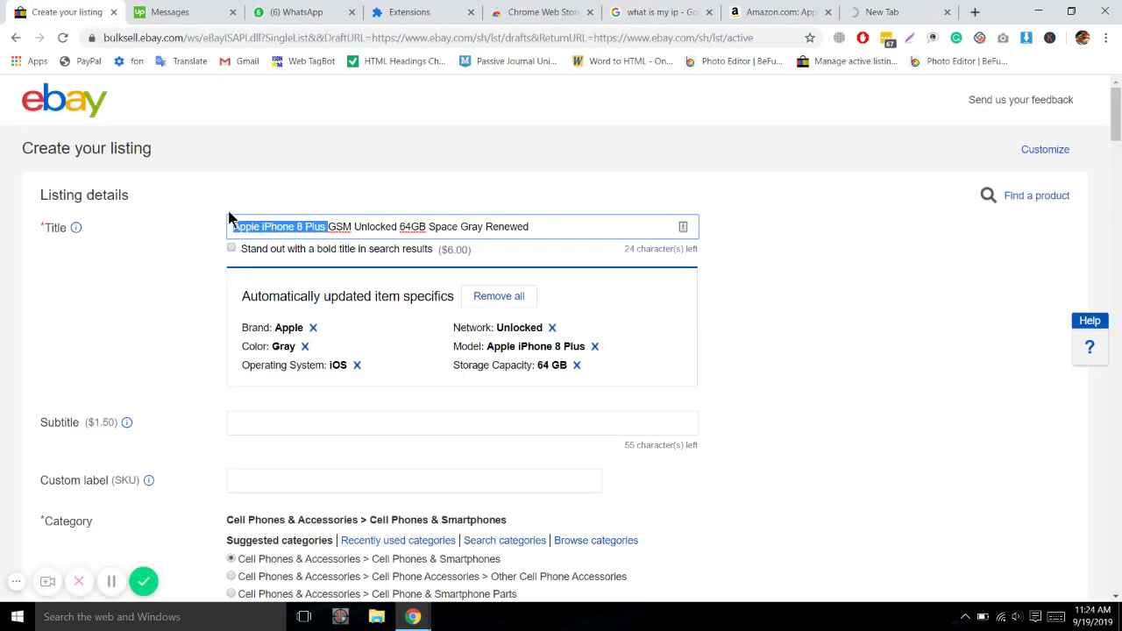
left_click(894, 10)
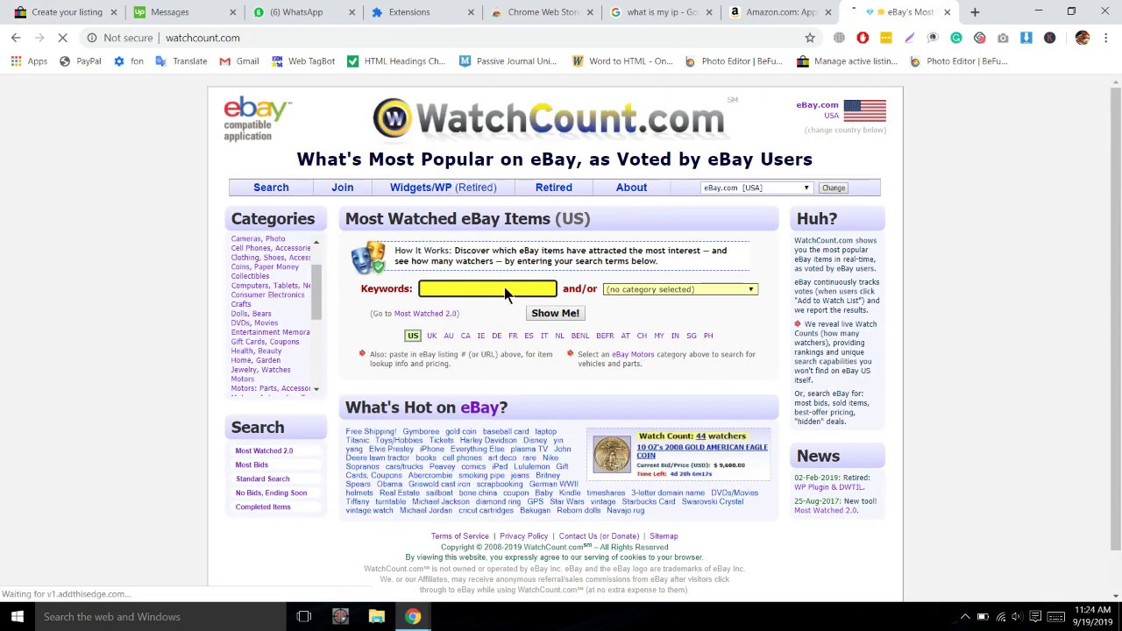
left_click(503, 288)
key("ctrl+v")
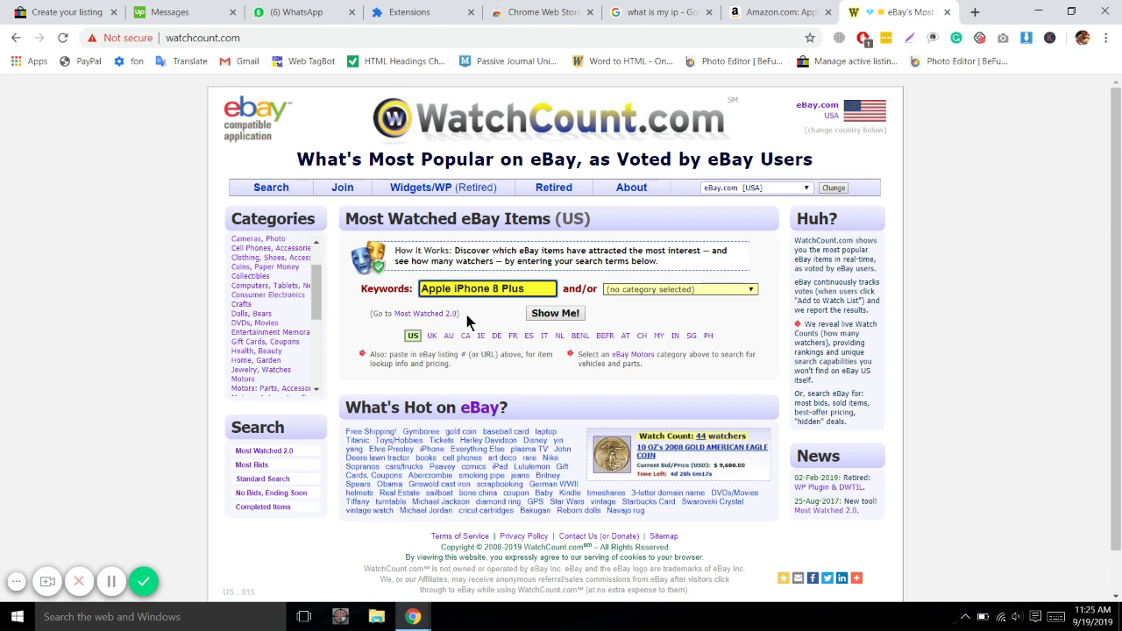
left_click(546, 314)
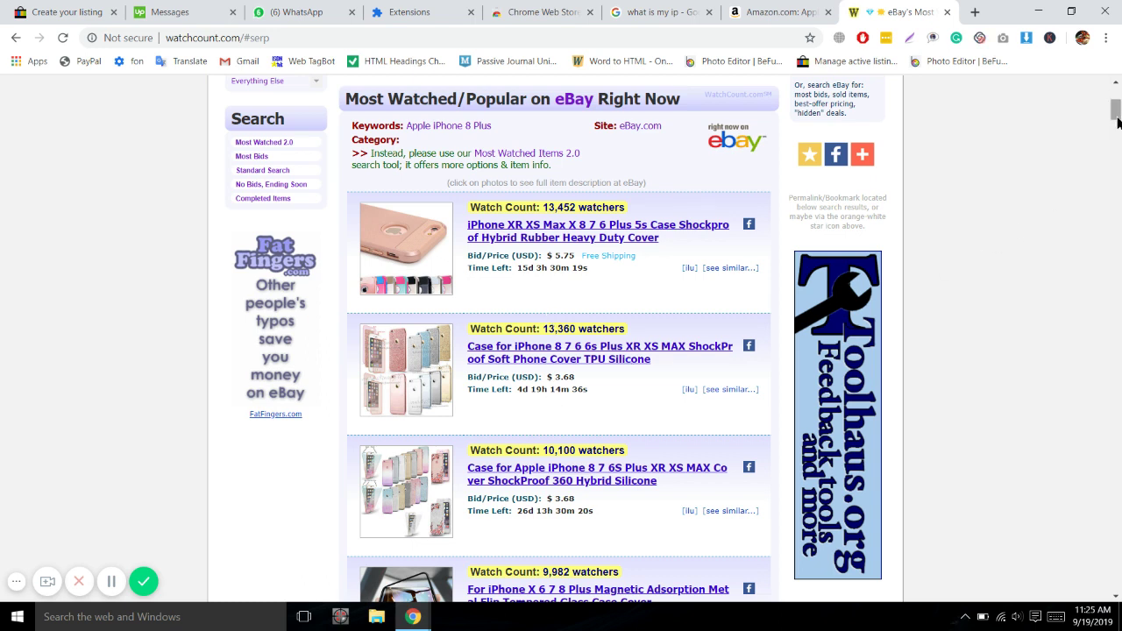
- Examine the most watched items on WatchCount and recheck the product title on the Amazon page
left_click_drag(1117, 119, 1117, 135)
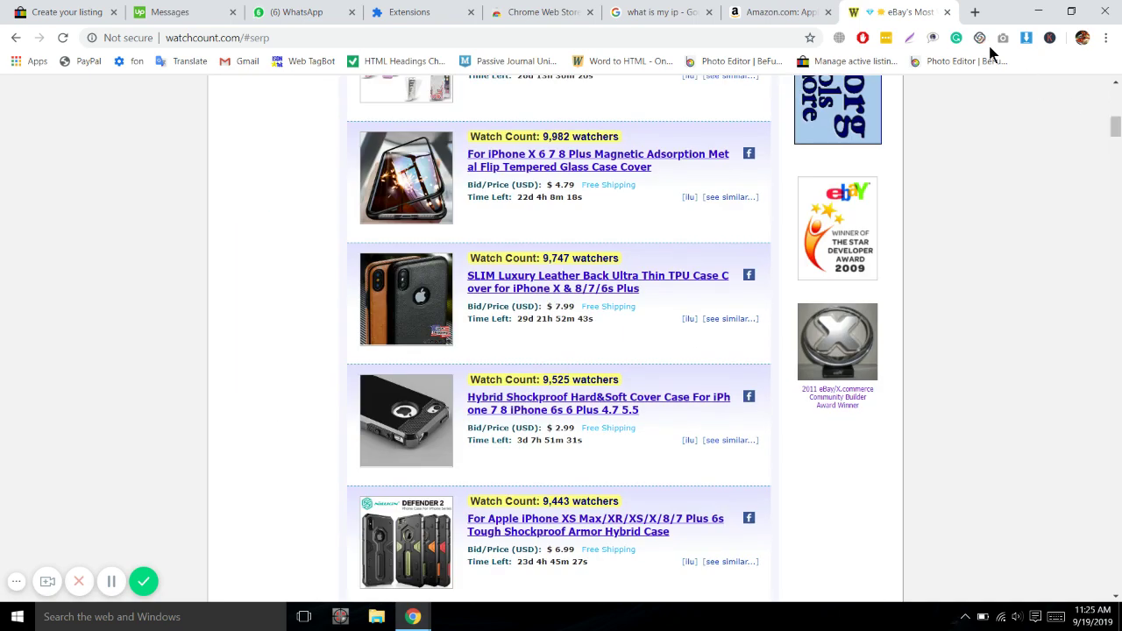
left_click(752, 10)
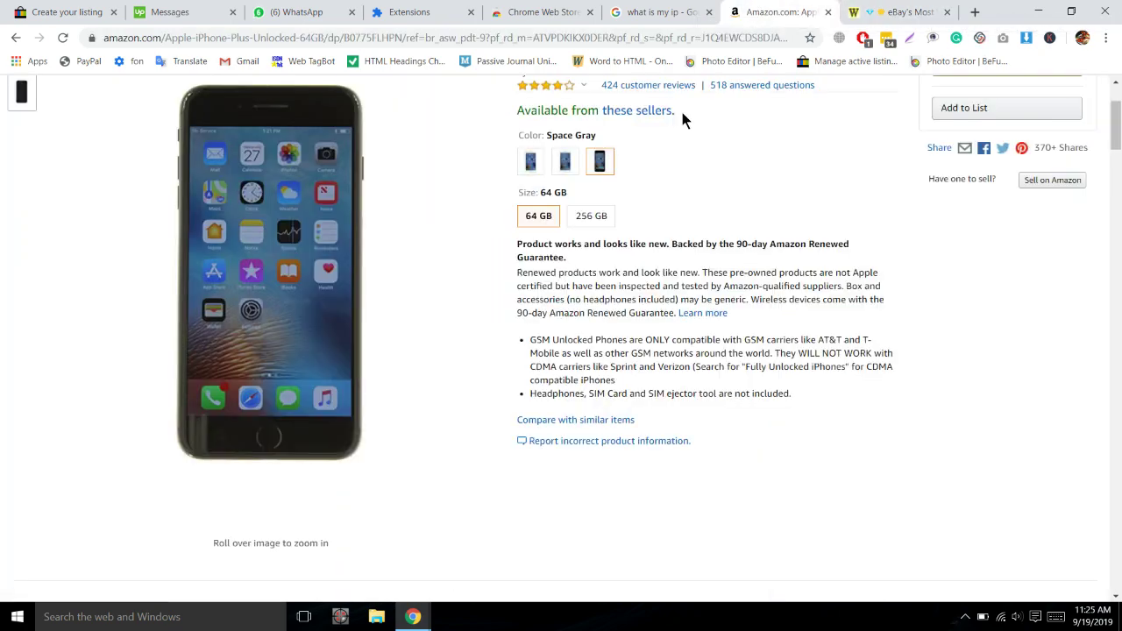
scroll(728, 140, "up", 2)
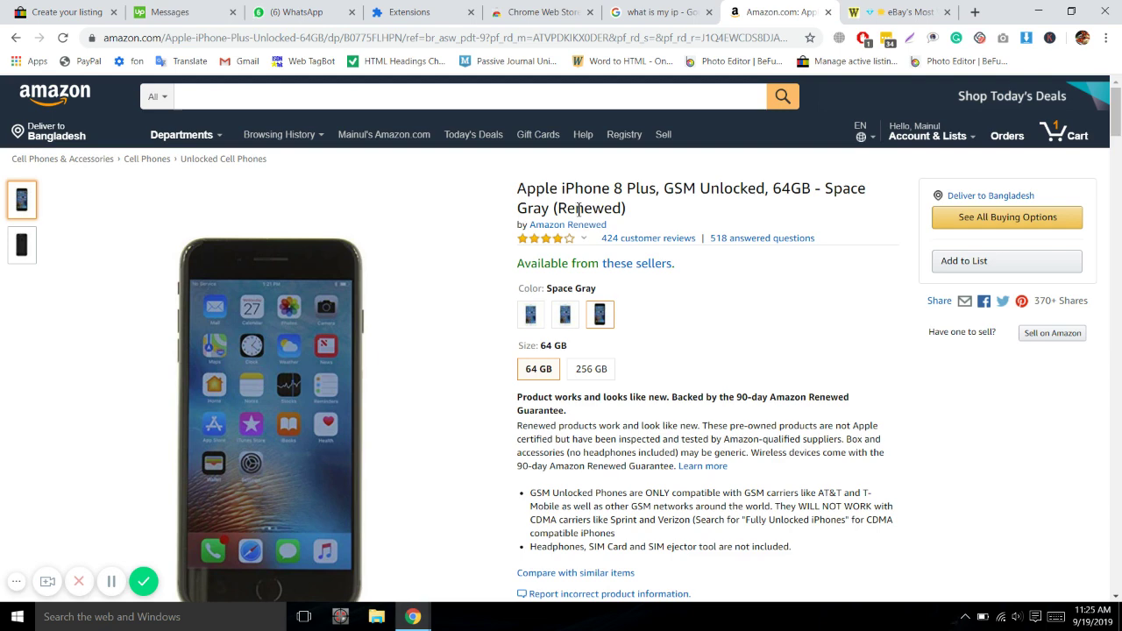
- Open ebay.com in a new browser tab and search for "Apple iPhone 8 Plus Renewed"
left_click(974, 12)
type("ebay.com")
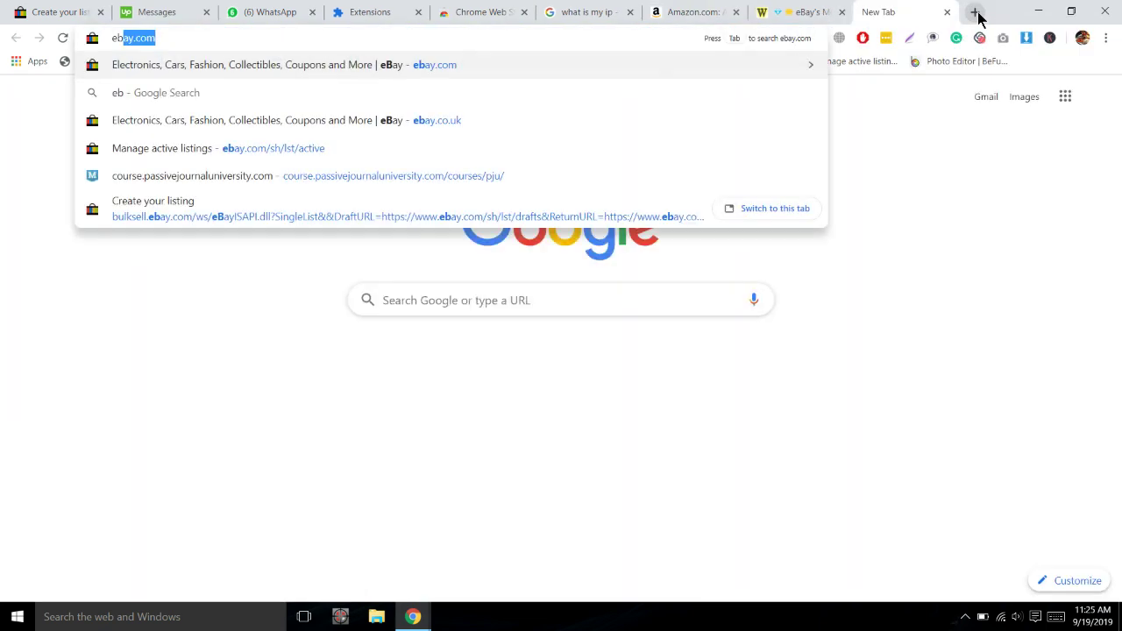
key("Return")
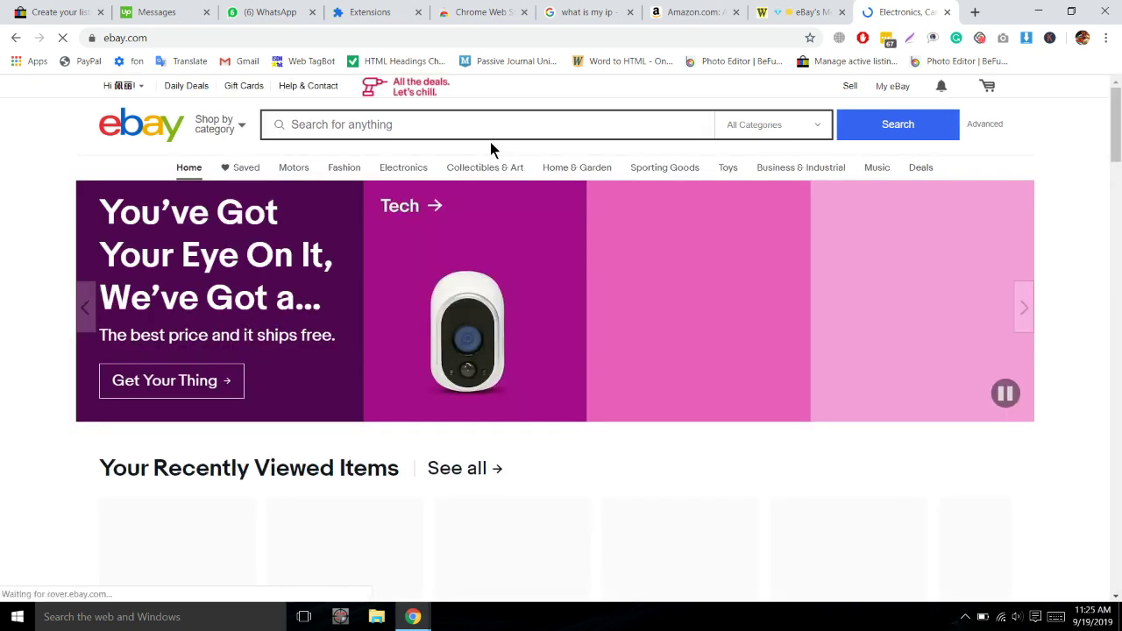
left_click(493, 124)
type("Apple iPhone 8 Plus ")
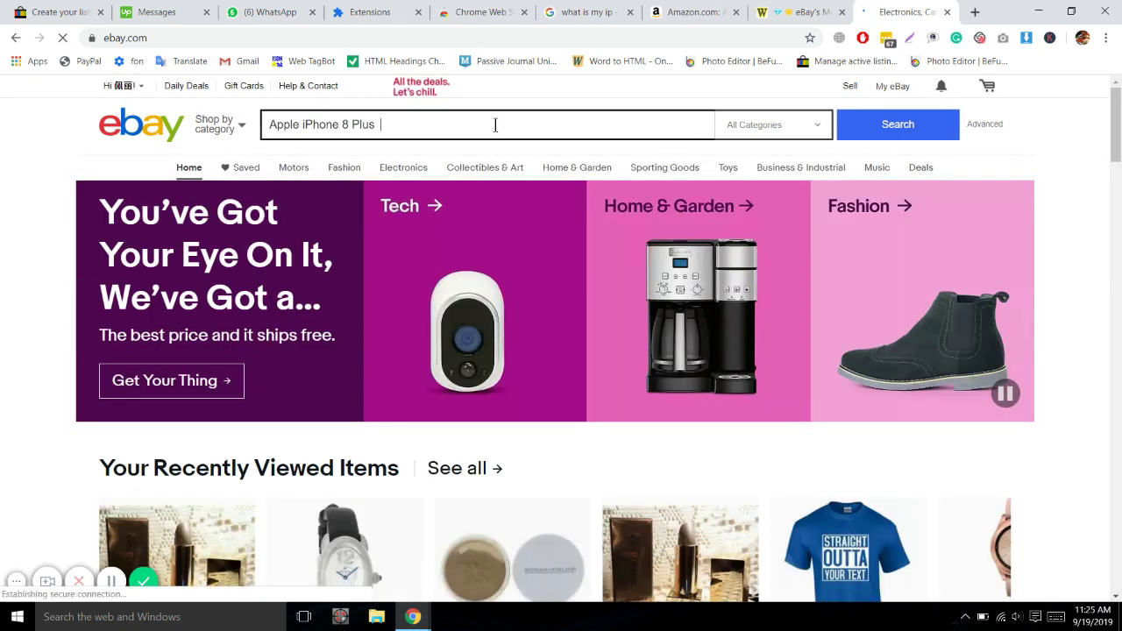
type("Re")
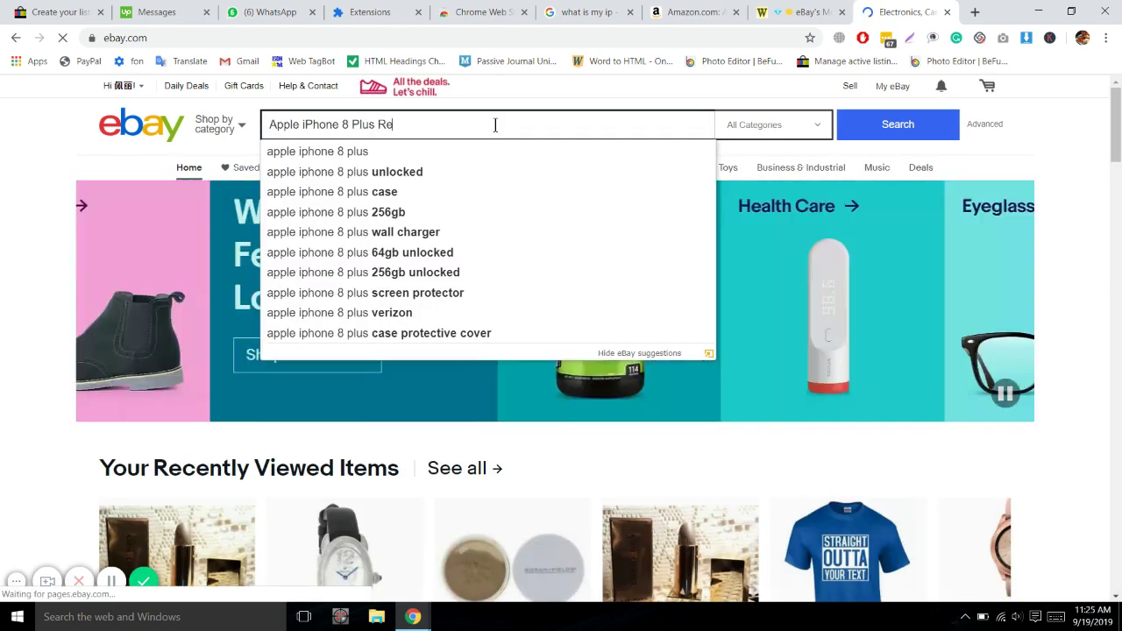
type("newed")
key("Return")
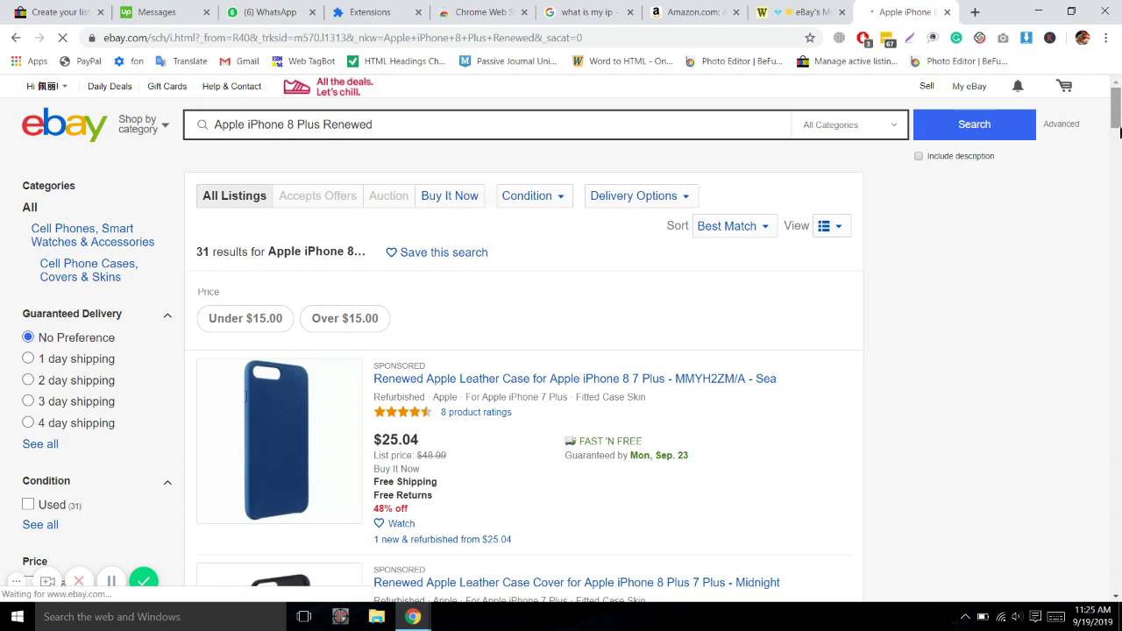
- Look through the eBay search results to see which items use the keyword "Renewed" in their titles
scroll(1117, 138, "down", 3)
scroll(1118, 139, "down", 2)
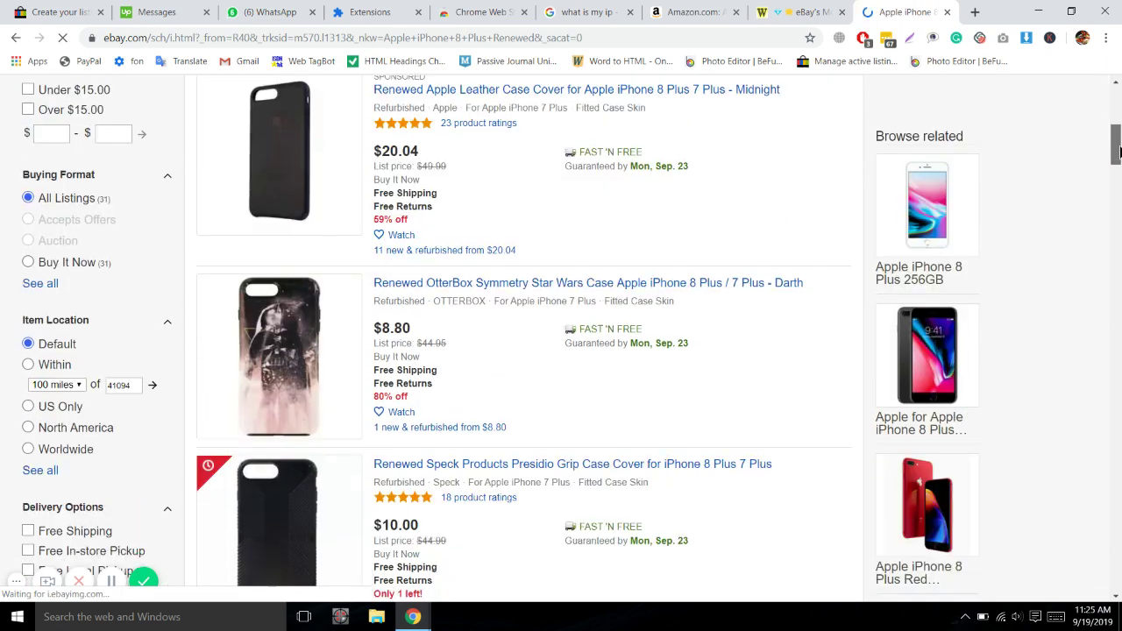
scroll(1117, 139, "down", 5)
scroll(561, 340, "down", 14)
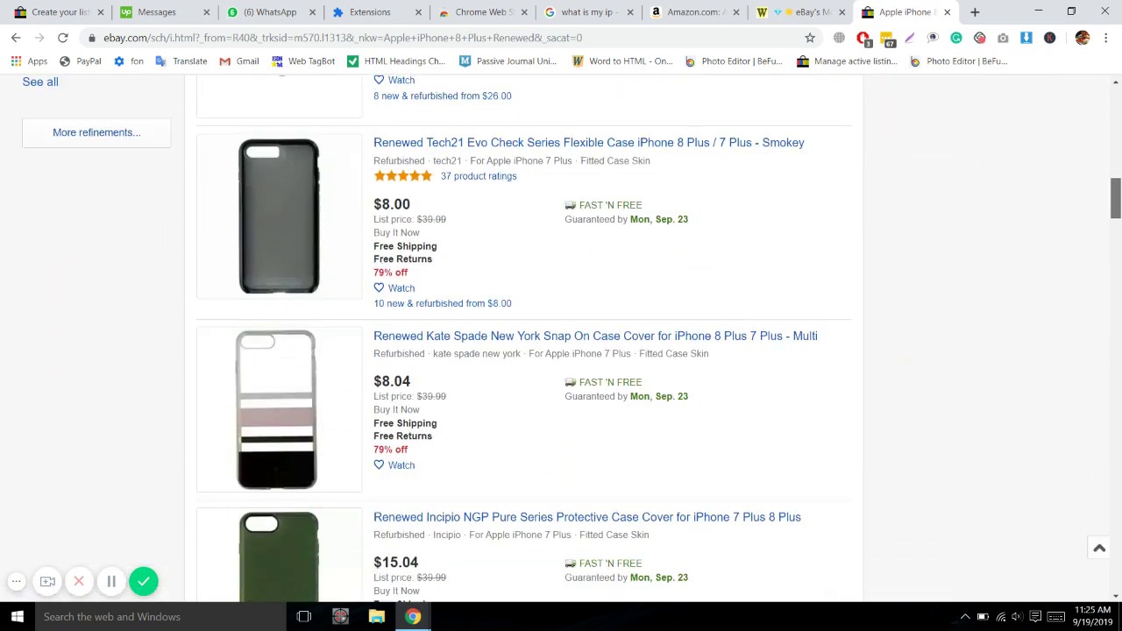
scroll(524, 339, "down", 10)
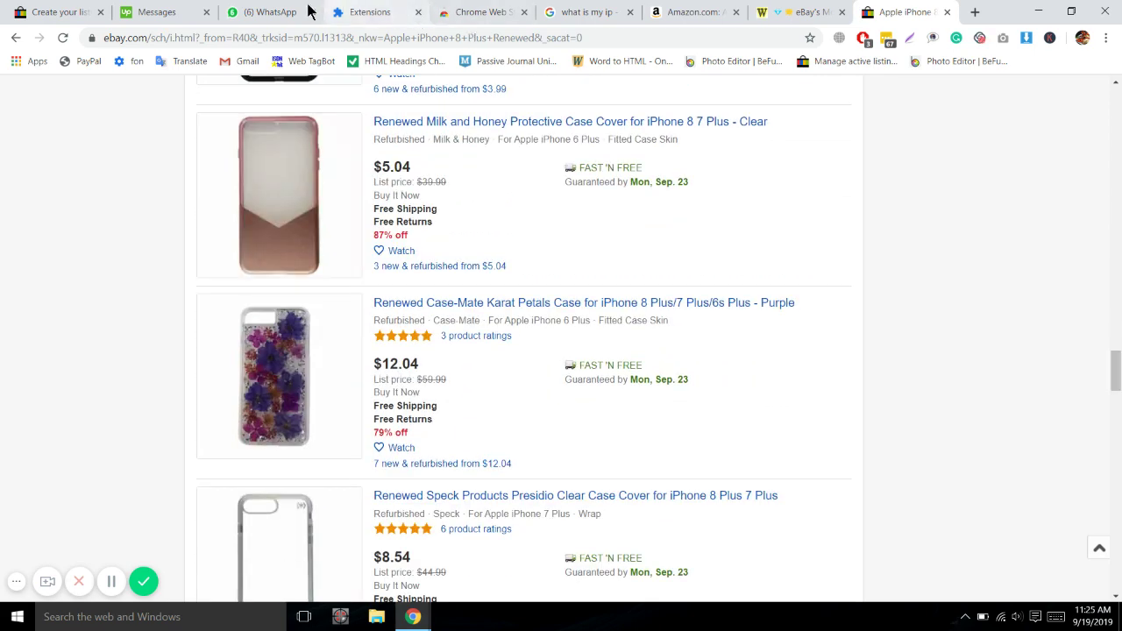
- Check the storage size in the Amazon product title and refine the eBay search to "Apple iPhone 8 Plus 64GB Renewed"
left_click(674, 20)
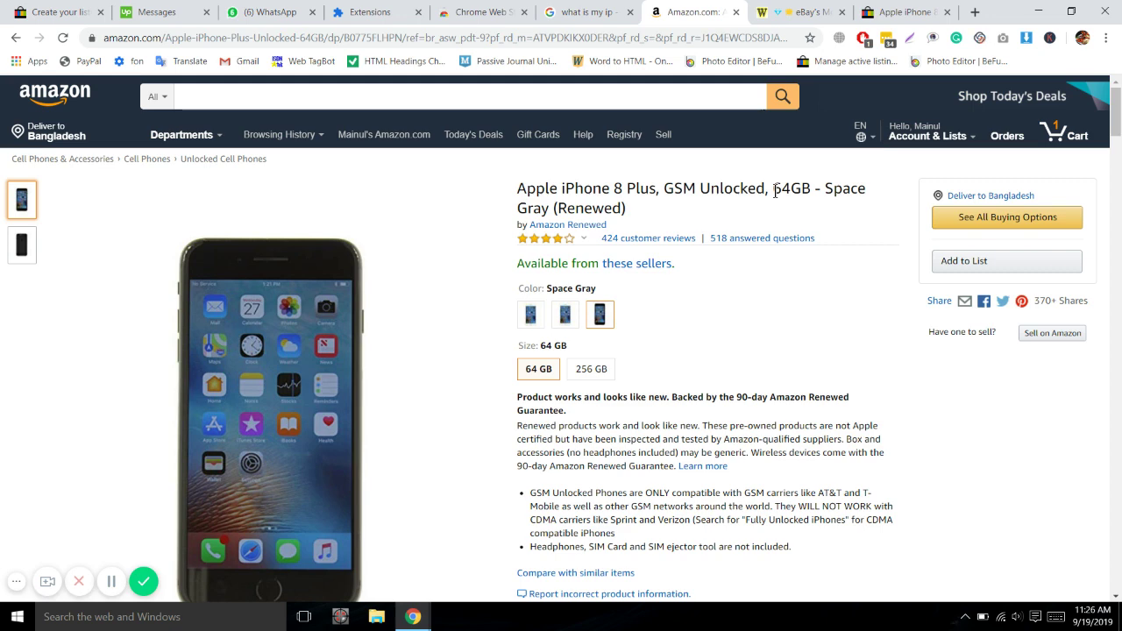
left_click_drag(774, 191, 811, 188)
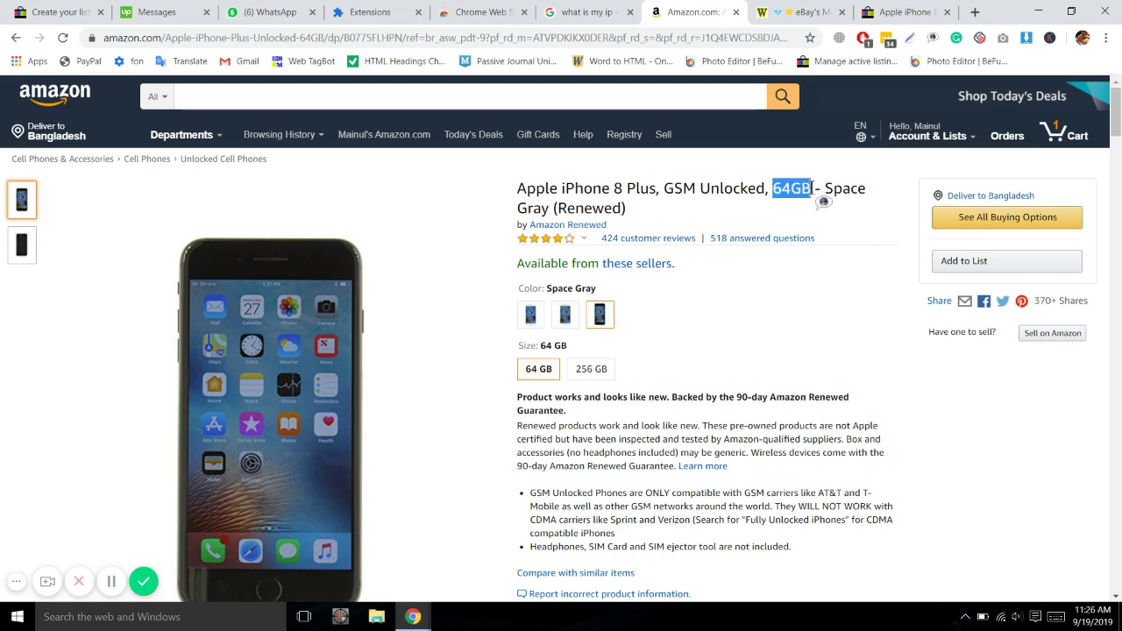
key("ctrl+9")
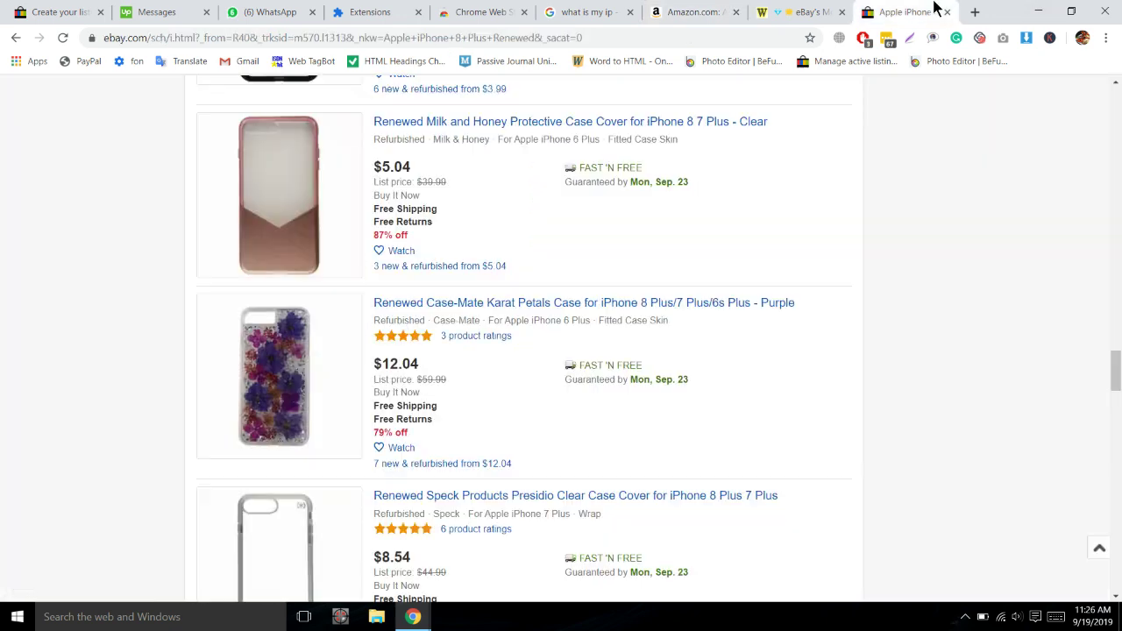
scroll(431, 405, "up", 20)
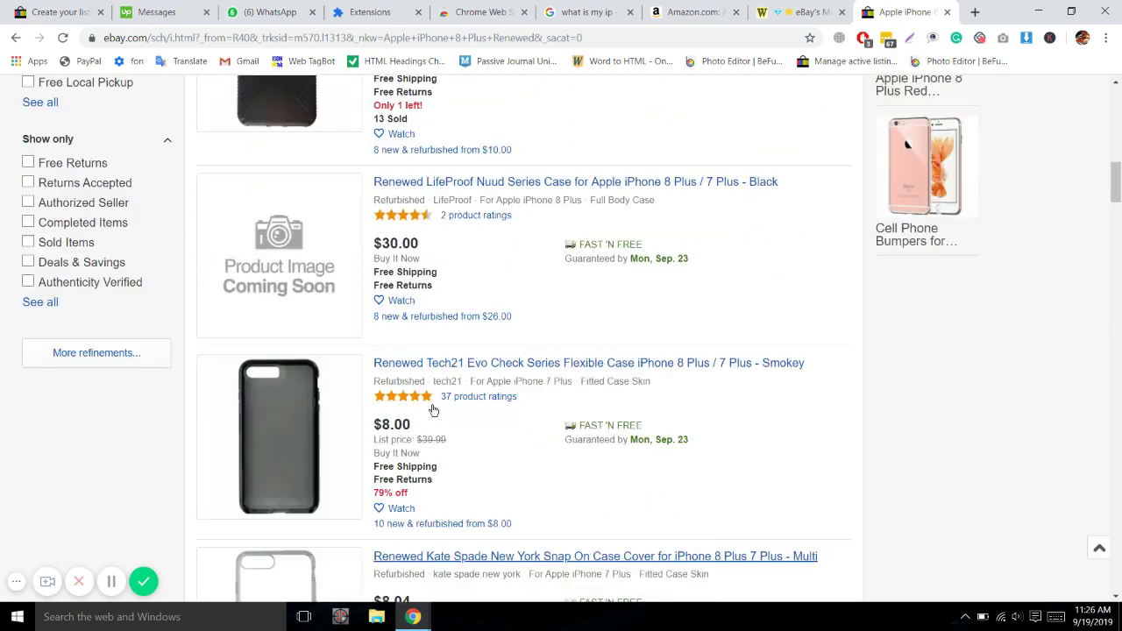
scroll(431, 401, "up", 5)
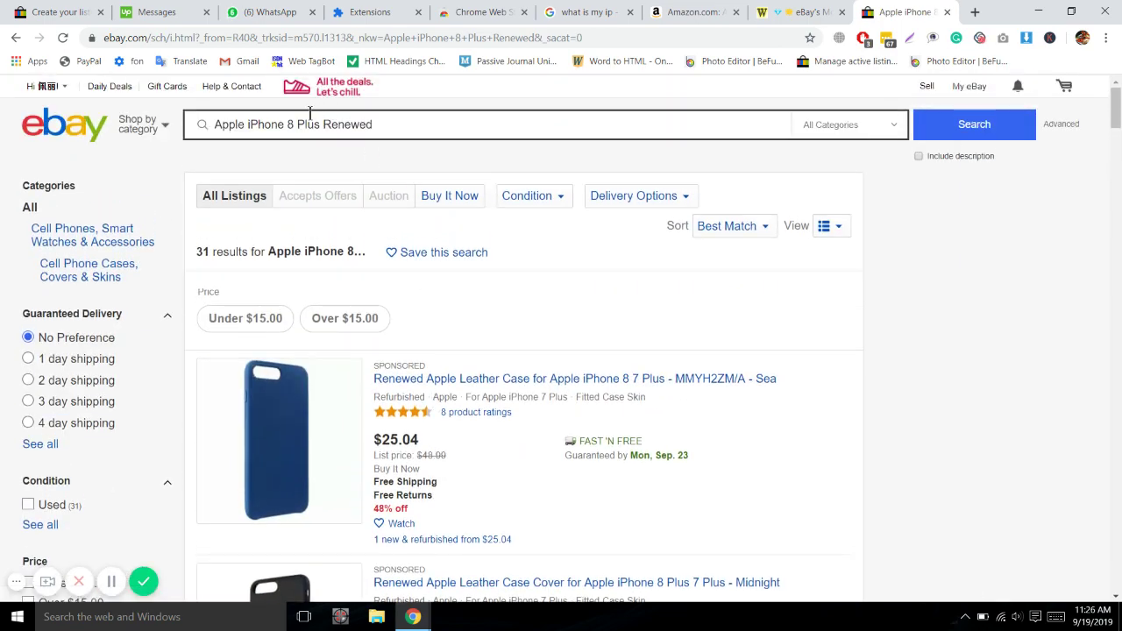
left_click(323, 121)
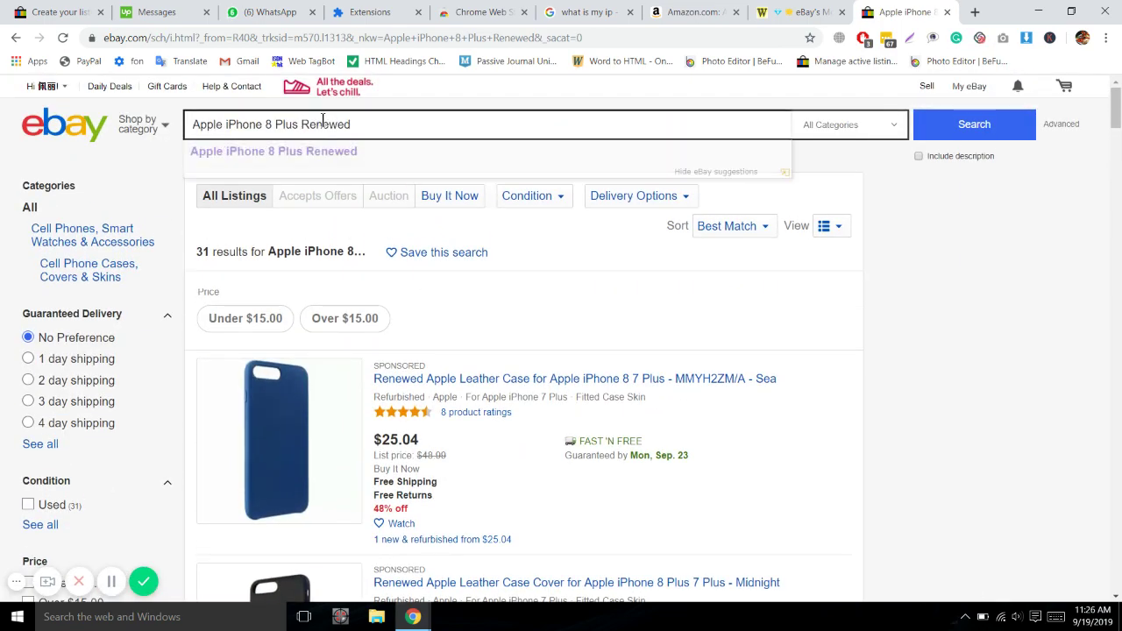
type("64GB")
key("Return")
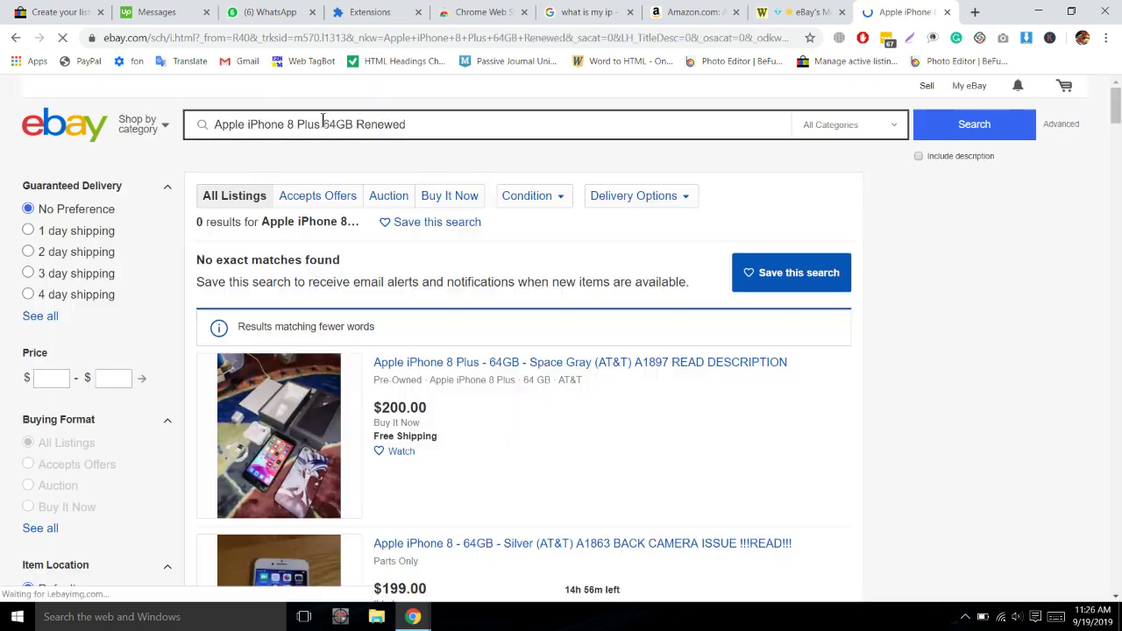
- Open the silver Apple iPhone 8 64GB (AT&T) A1863 listing from the search results in a new tab
scroll(628, 248, "down", 3)
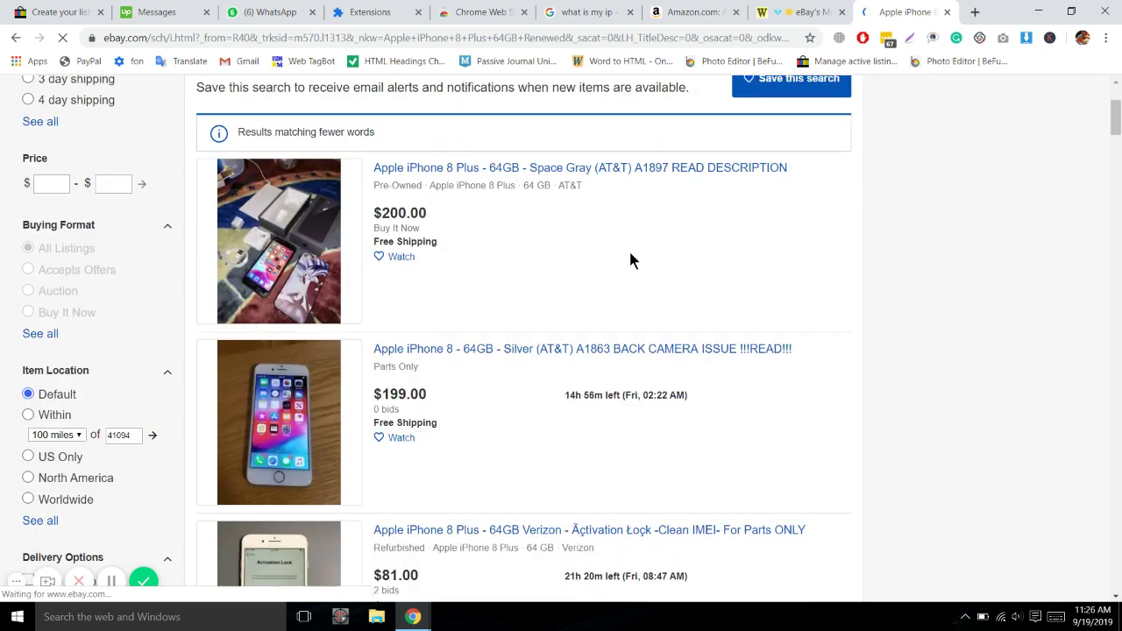
scroll(630, 256, "down", 2)
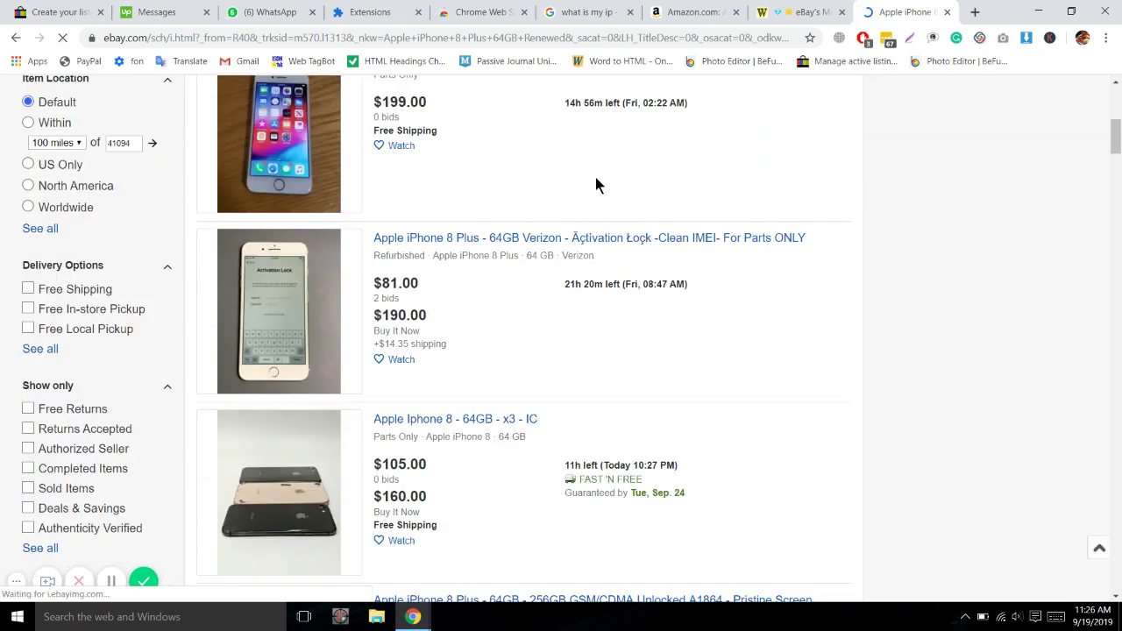
scroll(595, 180, "up", 1)
right_click(523, 155)
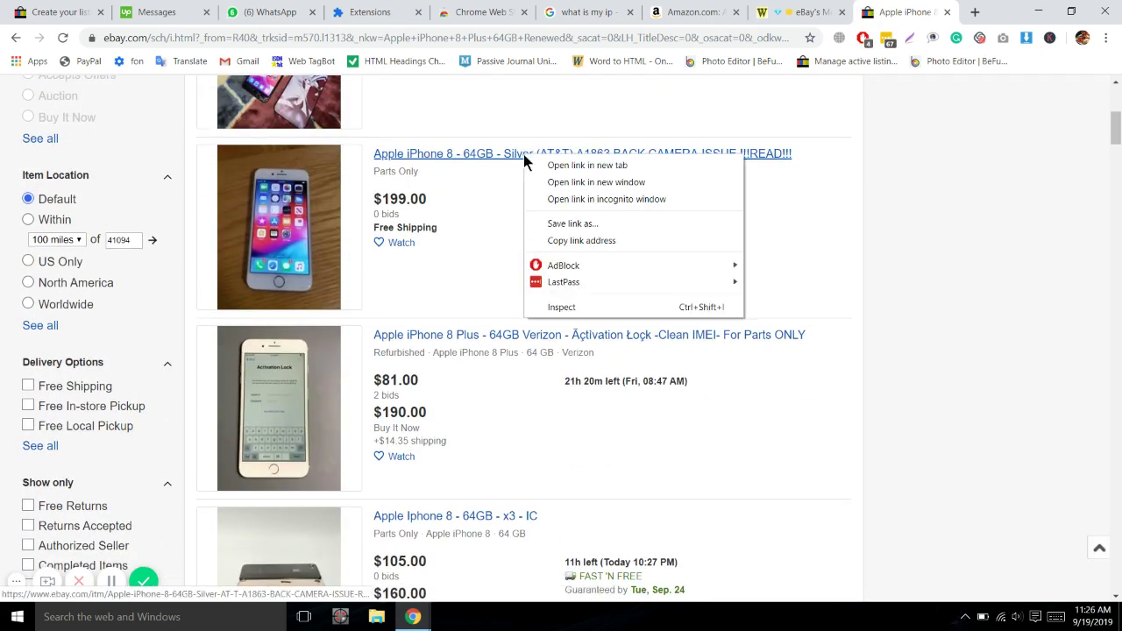
left_click(546, 167)
- Open the iPhone 8 Plus "GSM/CDMA Unlocked A1864 - Pristine Screen" and "(PRODUCT)RED 64GB T-Mobile" listings in separate new tabs
scroll(530, 246, "down", 2)
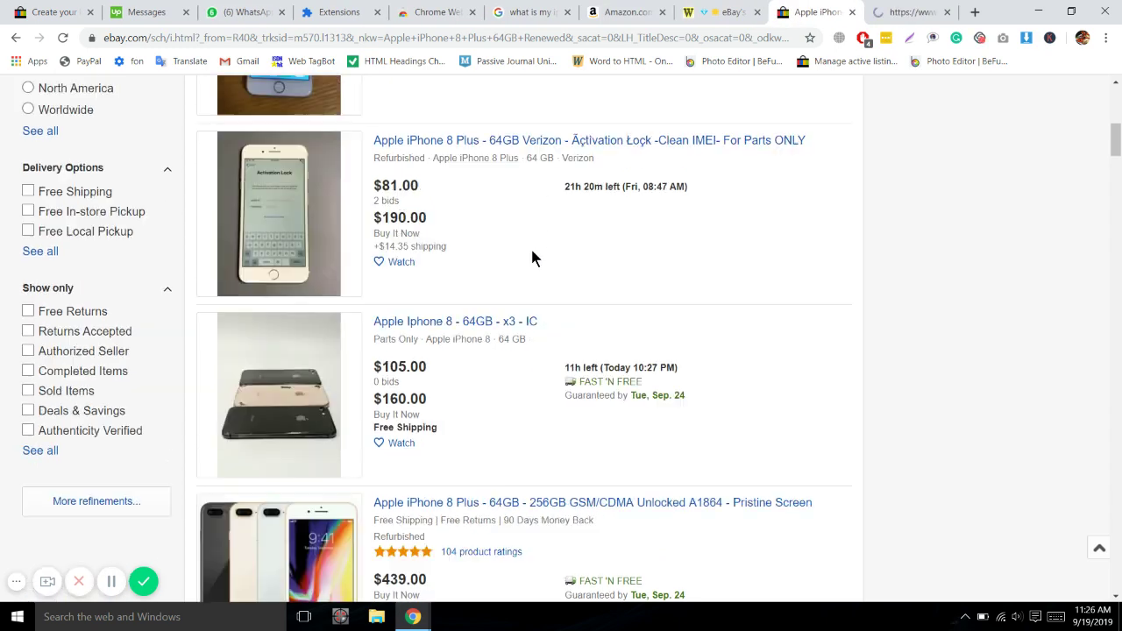
scroll(512, 342, "down", 3)
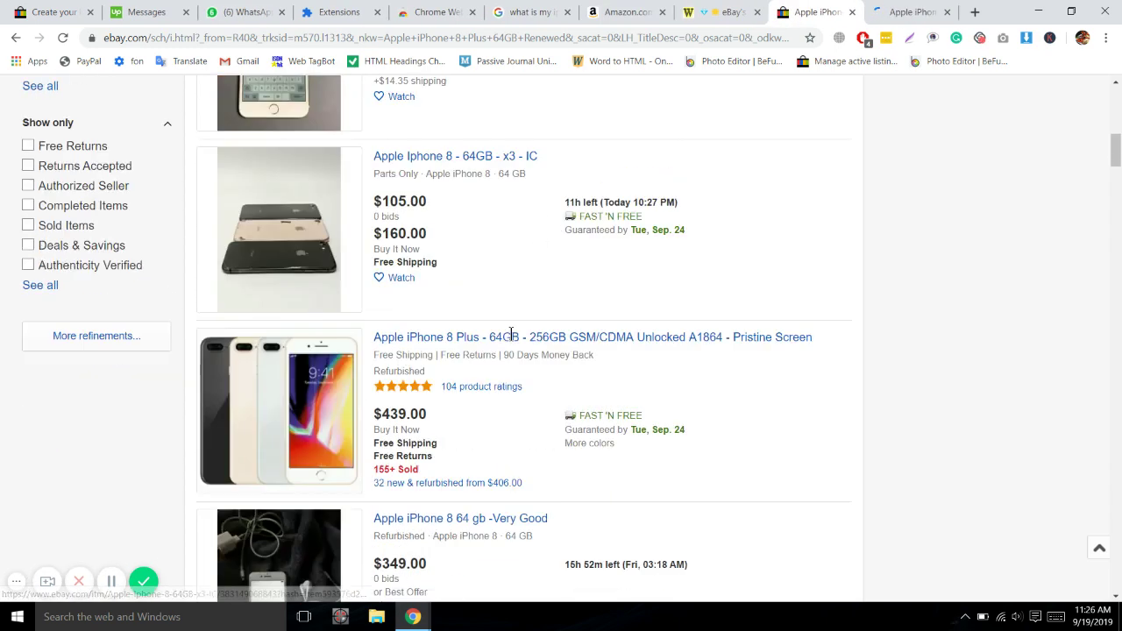
scroll(513, 342, "down", 1)
right_click(570, 117)
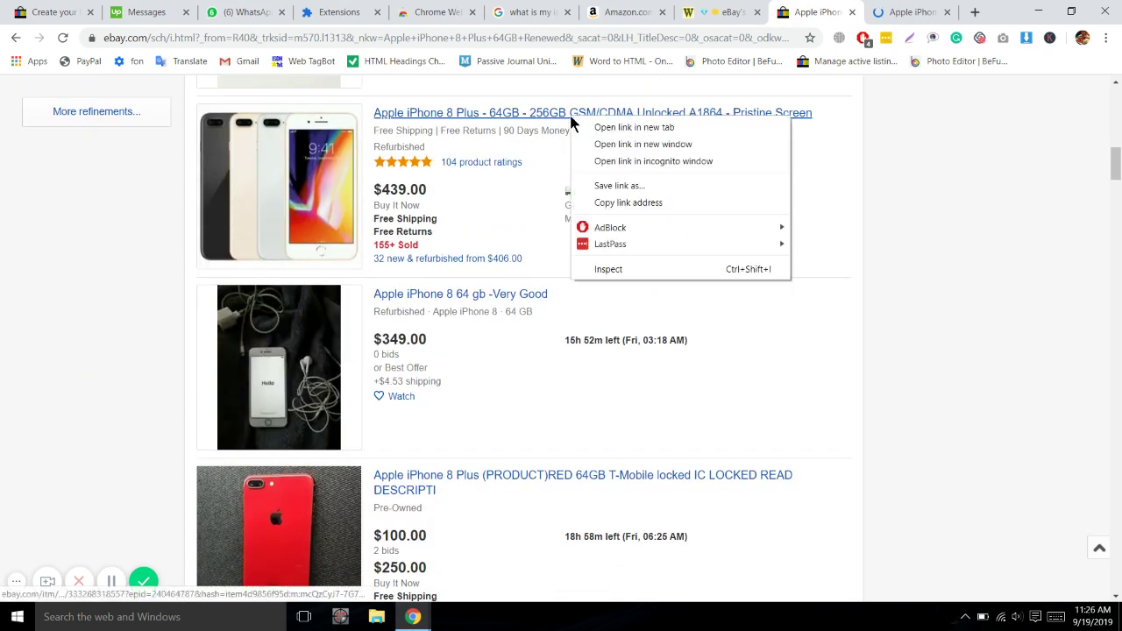
left_click(589, 128)
scroll(553, 239, "down", 3)
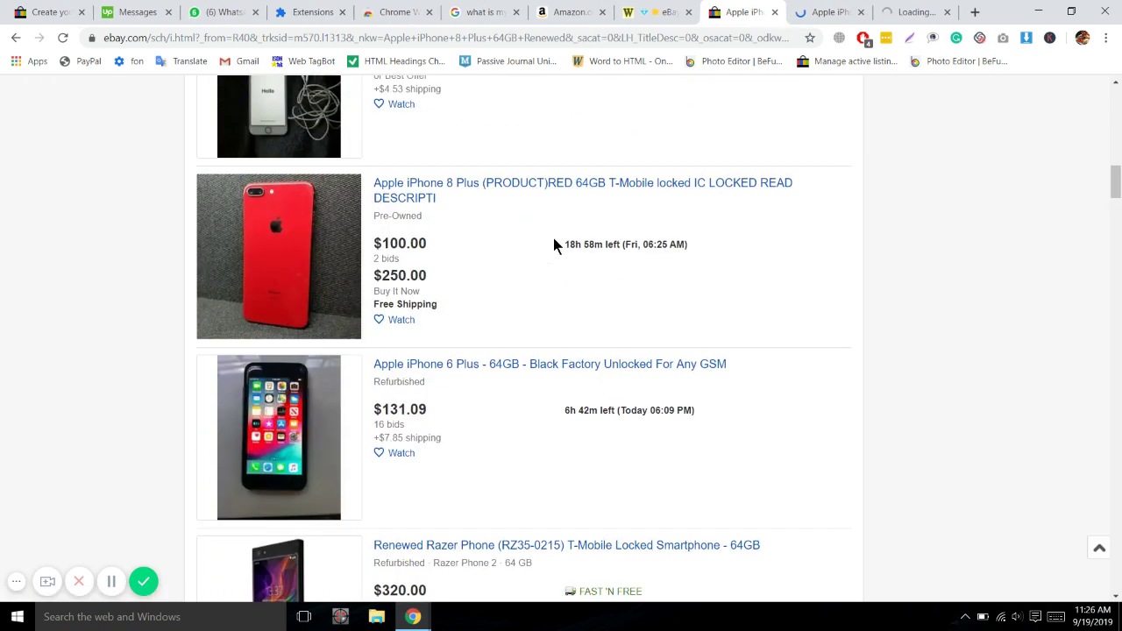
right_click(562, 183)
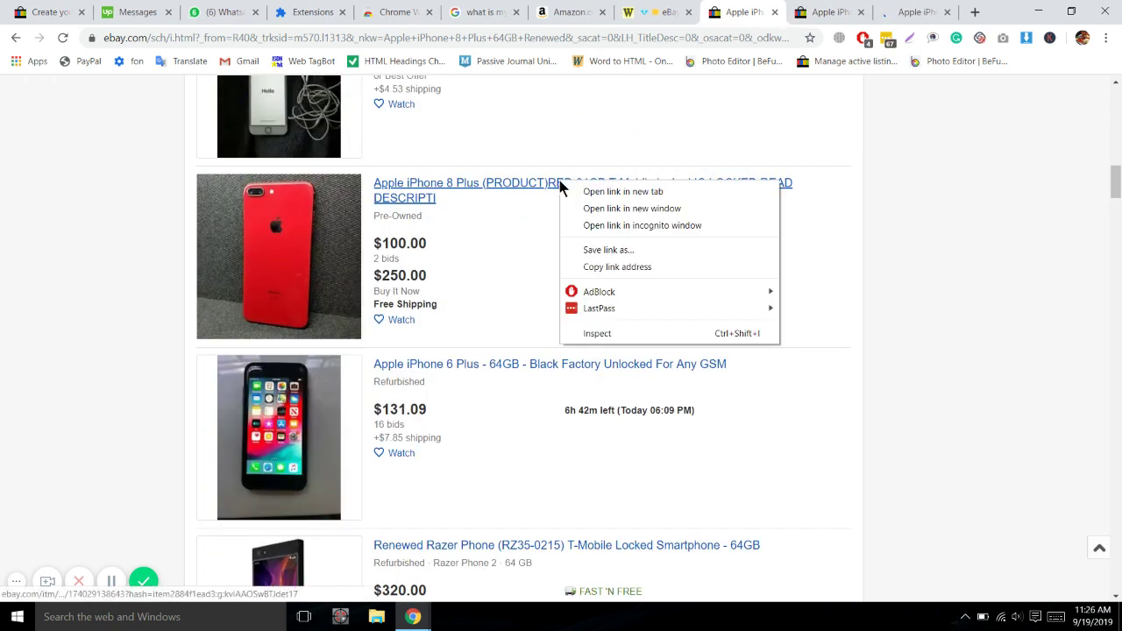
left_click(587, 189)
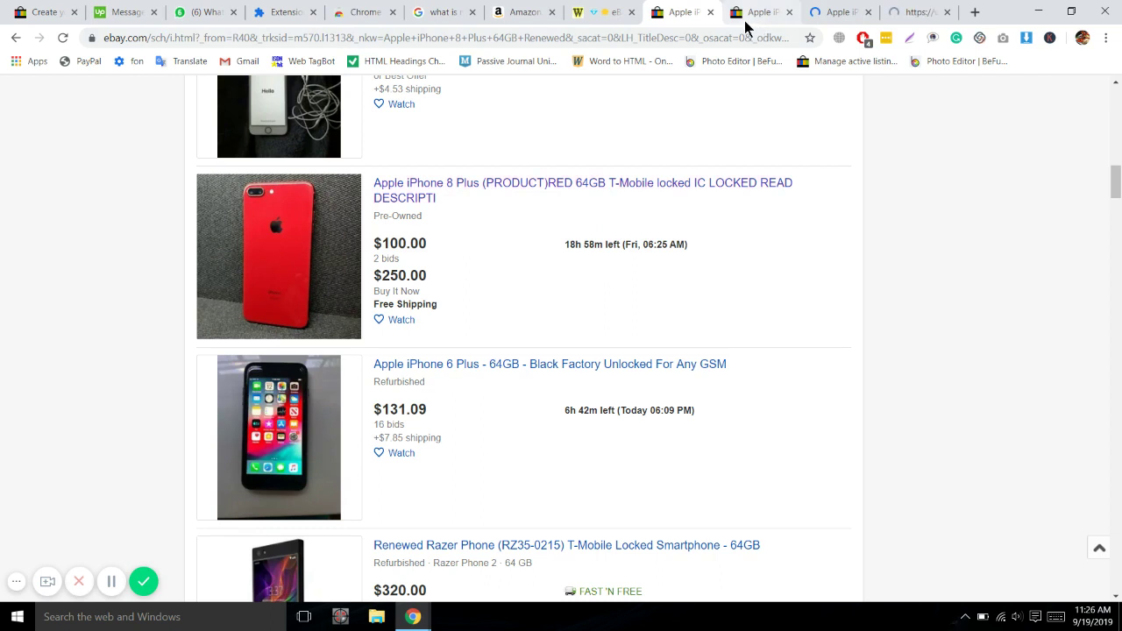
- Examine the title, condition and bidding details of the silver iPhone 8 64GB (AT&T) listing
left_click(745, 24)
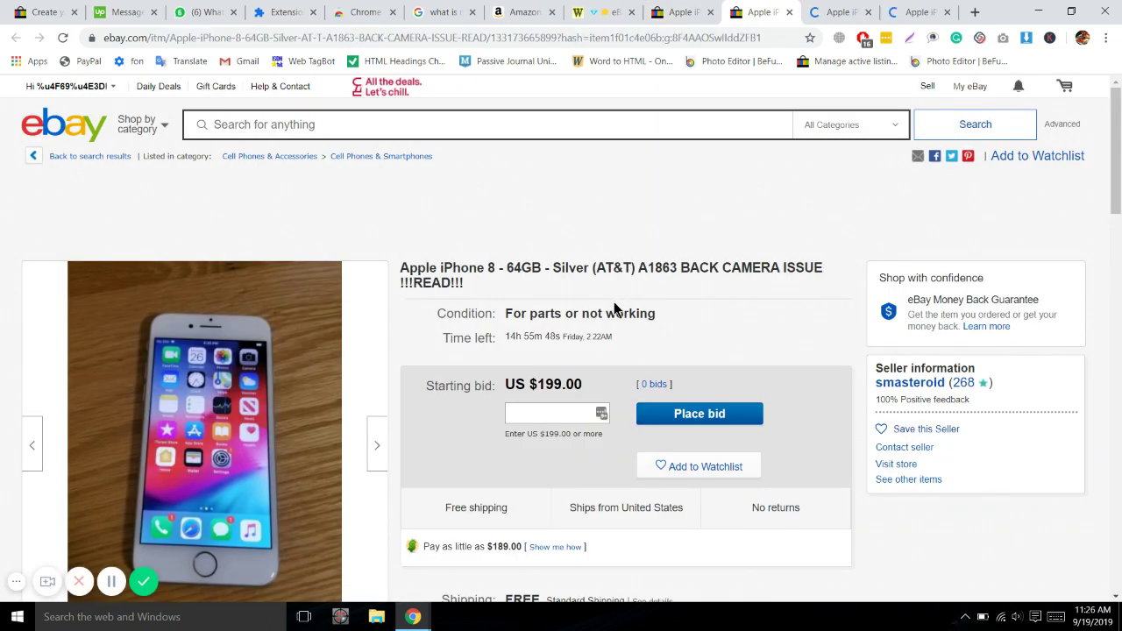
scroll(566, 302, "down", 2)
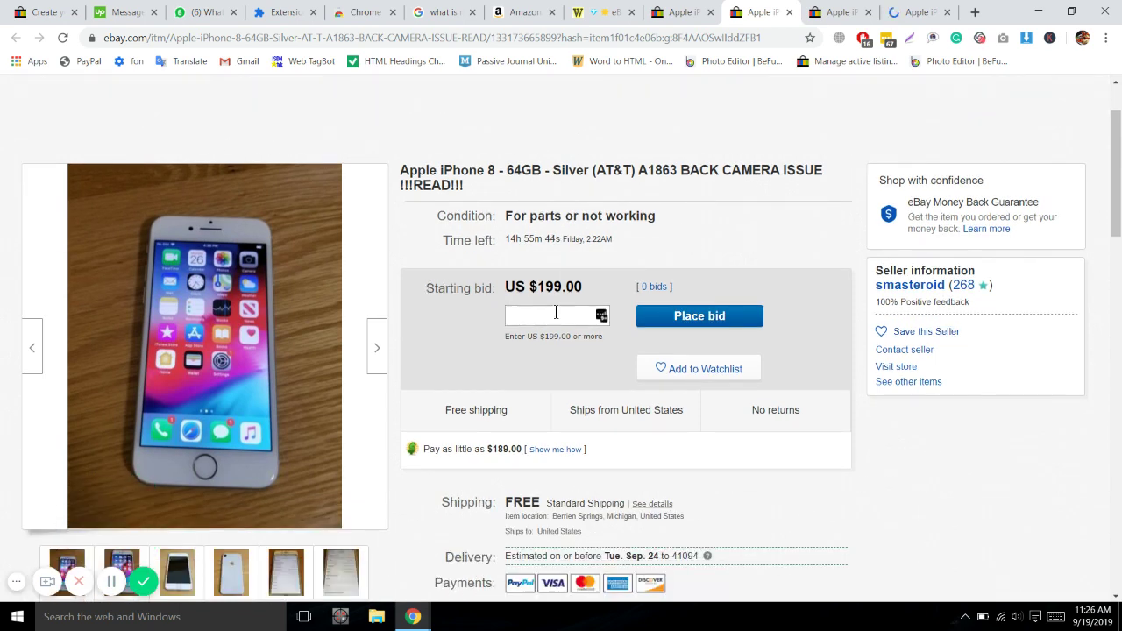
left_click(556, 314)
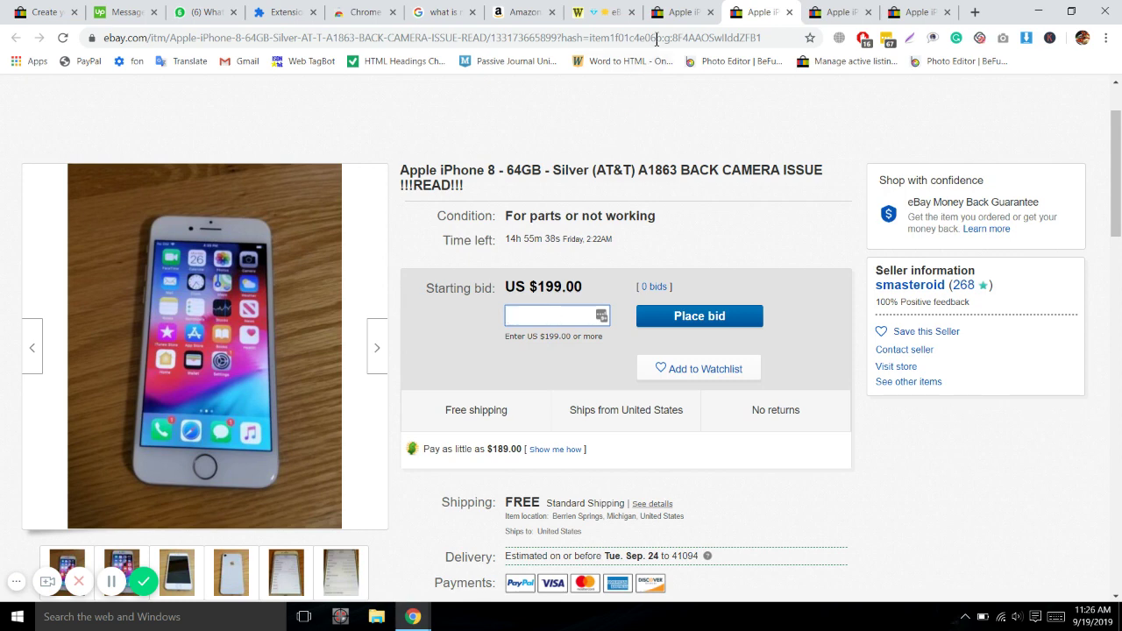
- Review the unlocked iPhone 8 Plus A1864 listing and preview its Space Gray and Silver color options
left_click(846, 12)
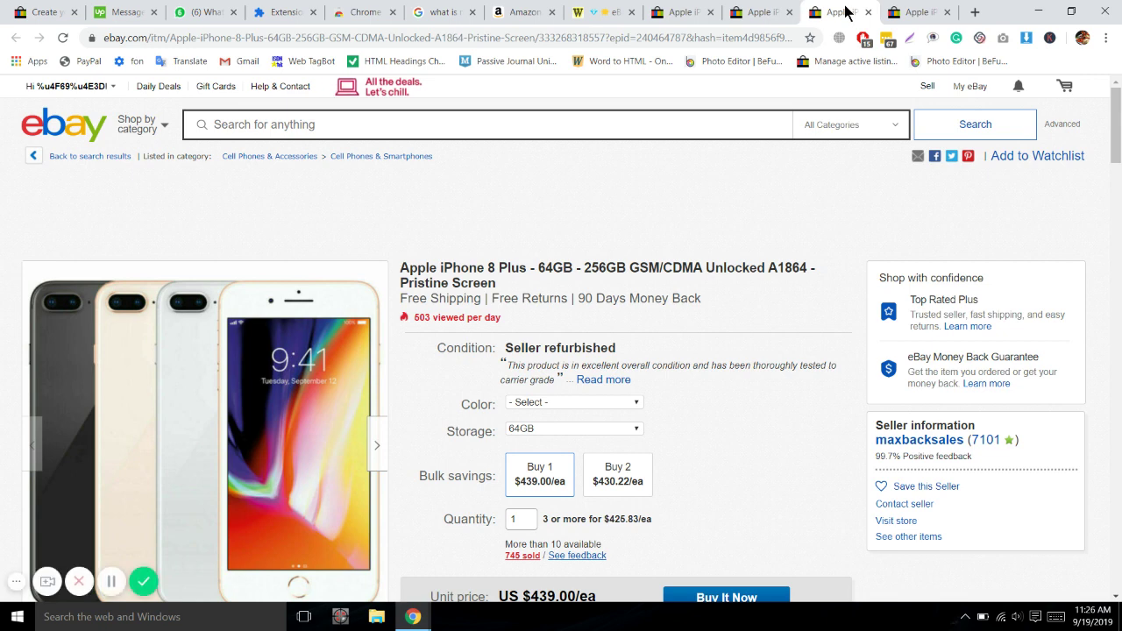
scroll(654, 224, "down", 1)
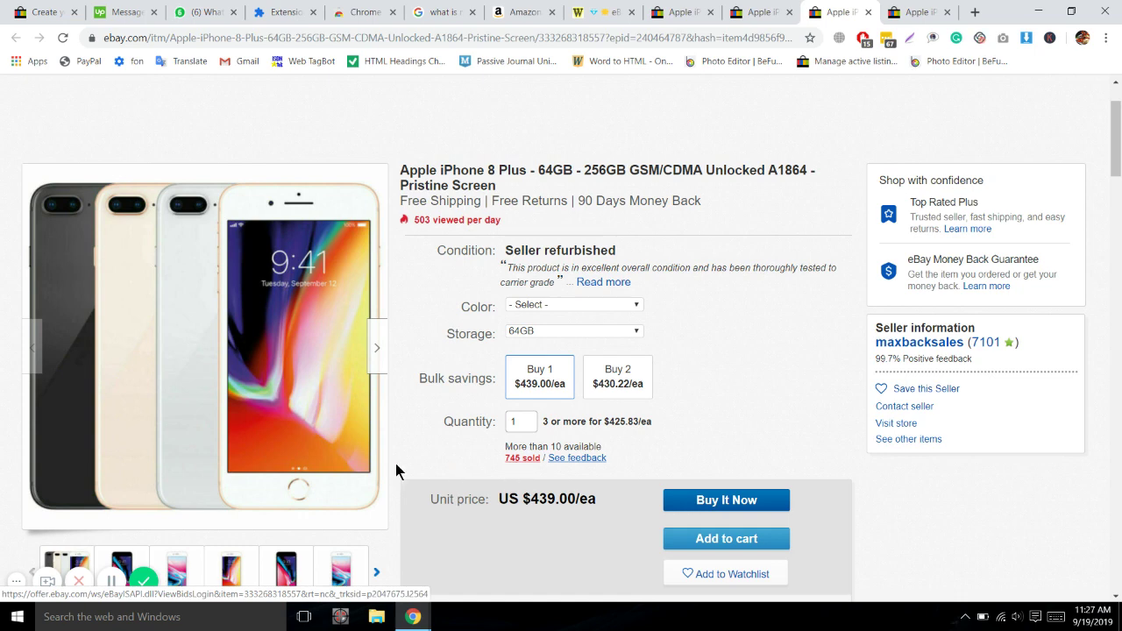
mouse_move(188, 355)
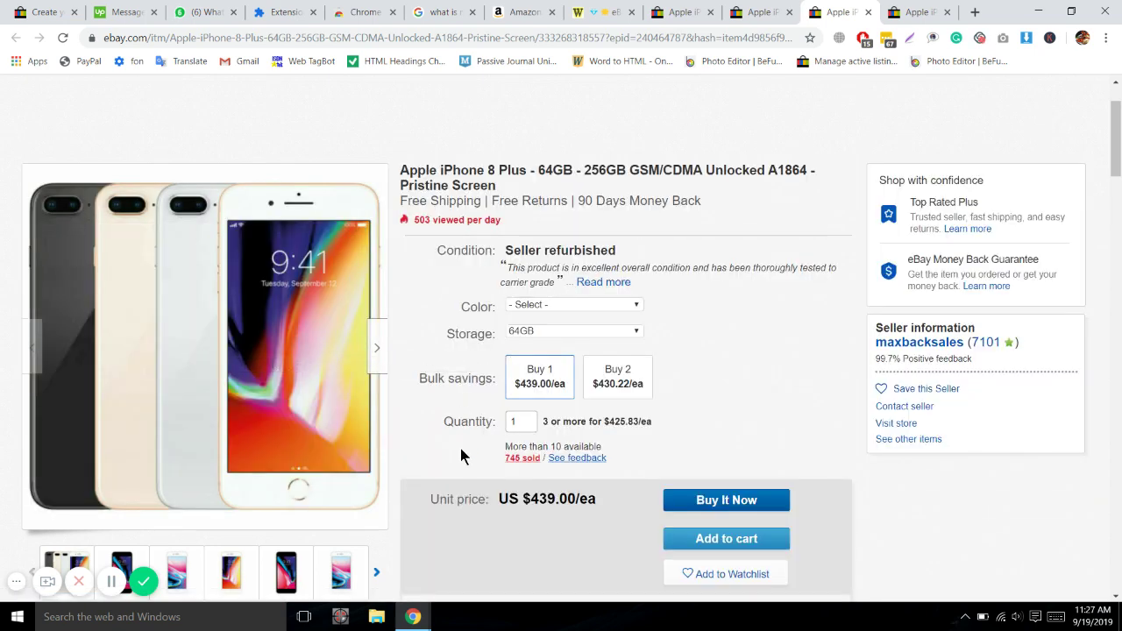
left_click(539, 307)
left_click(539, 326)
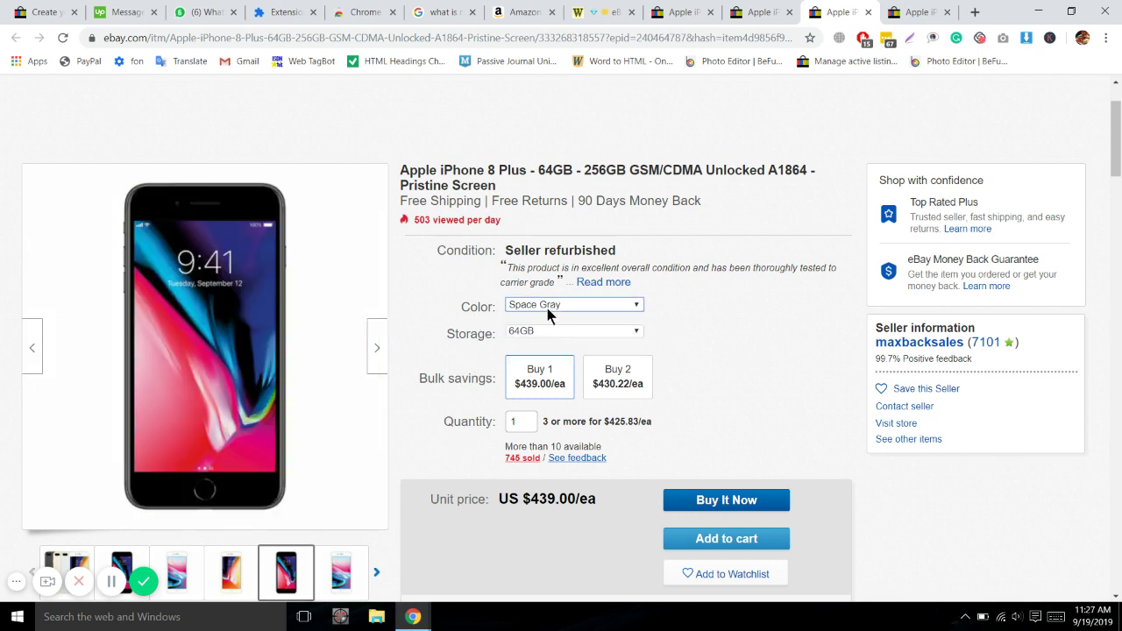
left_click(546, 304)
left_click(538, 344)
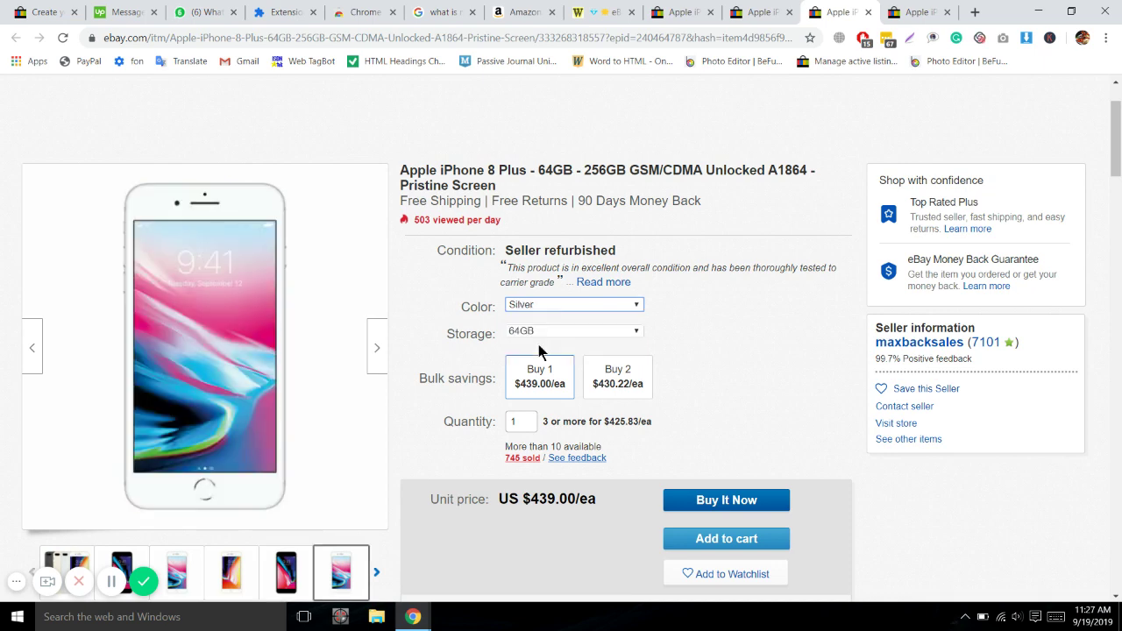
- Preview the Gold color option of the unlocked iPhone 8 Plus listing, and go back to the title of the draft listing
left_click(543, 307)
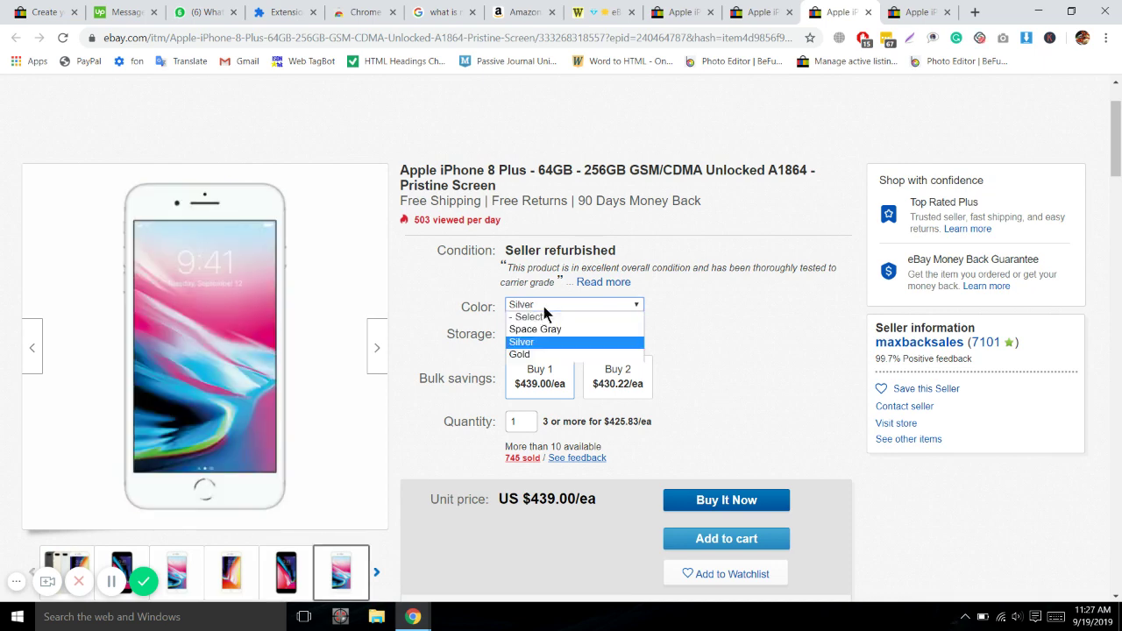
left_click(533, 354)
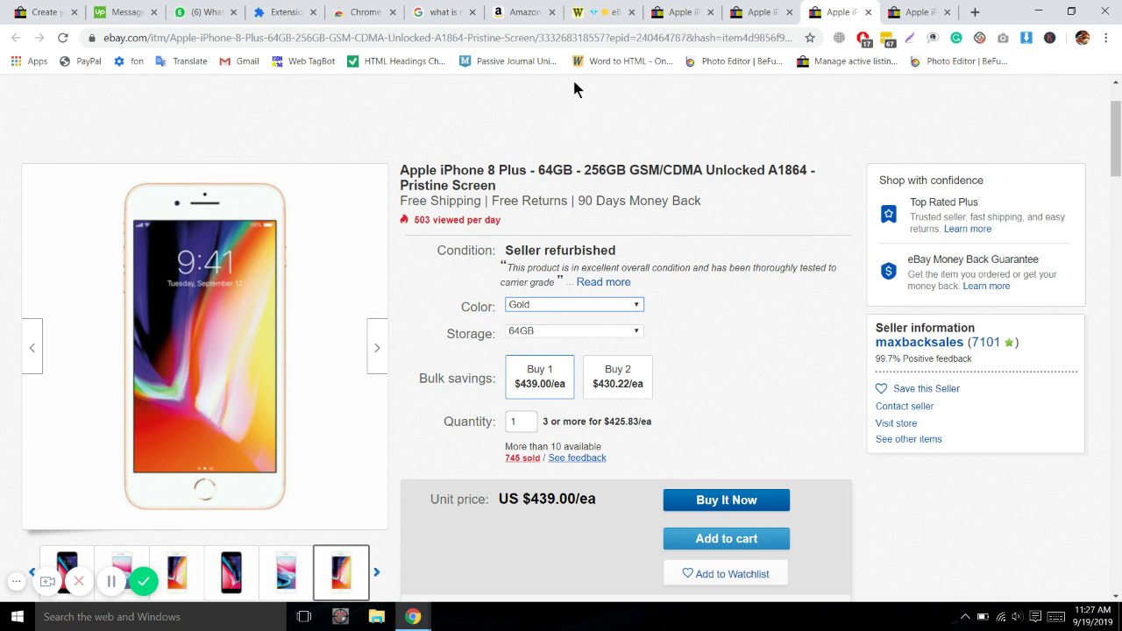
left_click(42, 13)
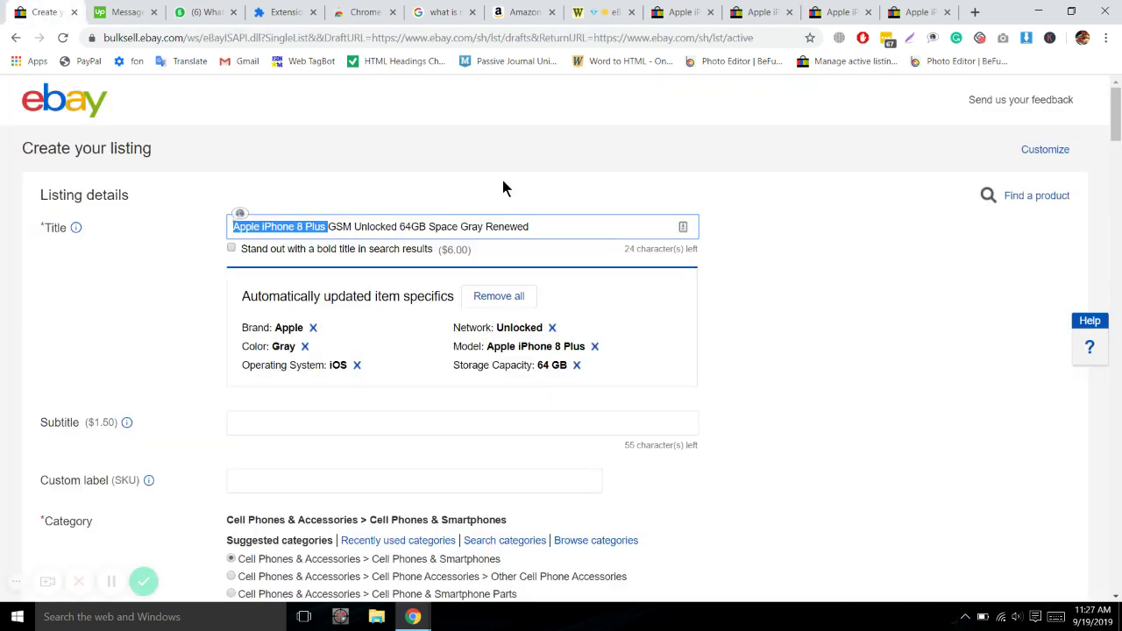
left_click(498, 226)
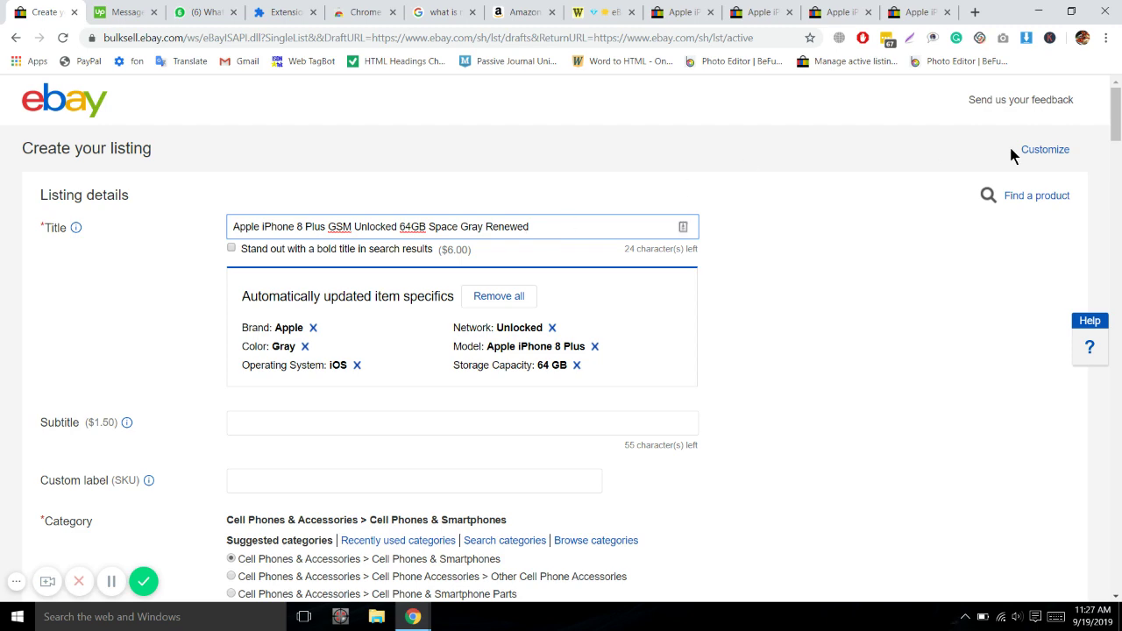
- Switch the draft's selling format to Auction-style and check the title section again
left_click_drag(1119, 118, 1115, 375)
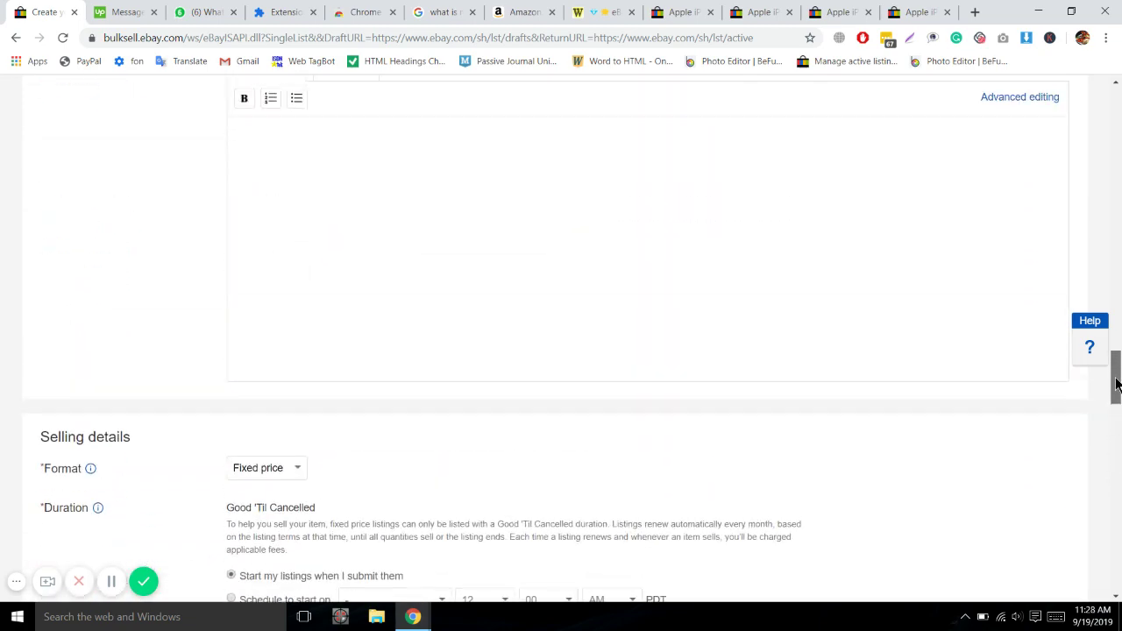
left_click(297, 467)
left_click(282, 486)
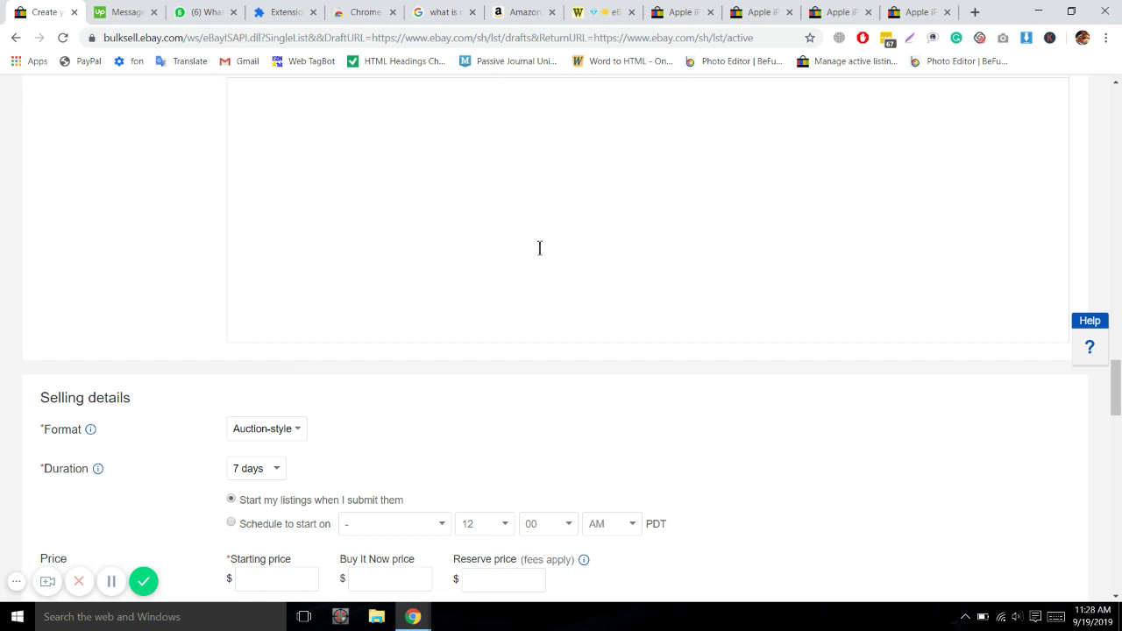
scroll(1119, 79, "up", 20)
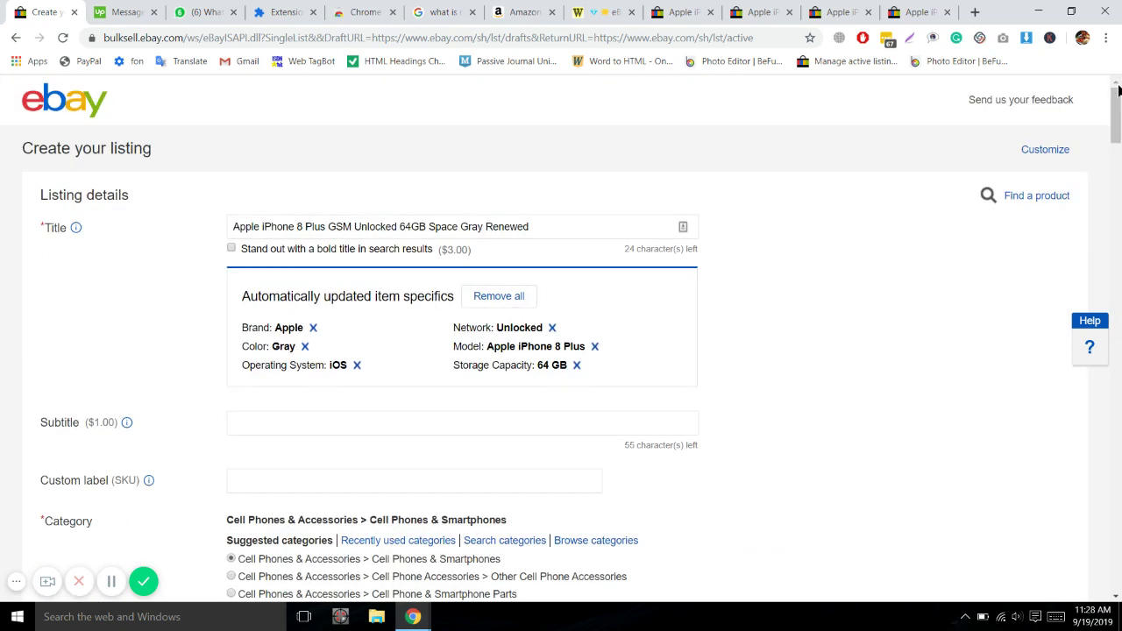
- Set the draft's selling format back to Fixed price and return to the listing title
left_click_drag(1116, 105, 1116, 392)
left_click(254, 354)
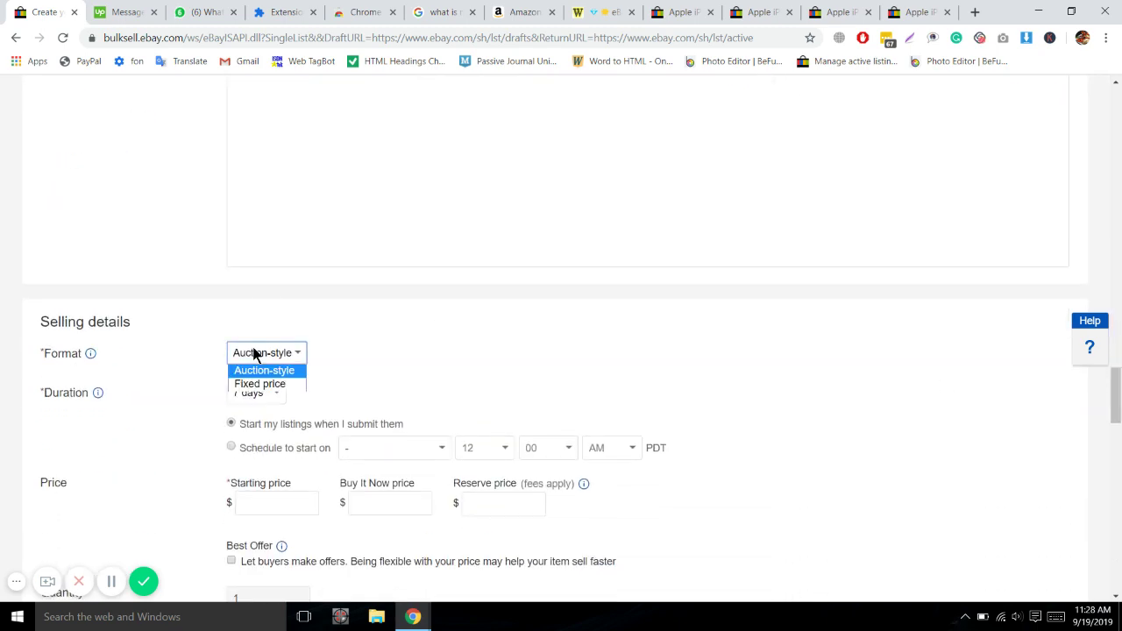
left_click(254, 383)
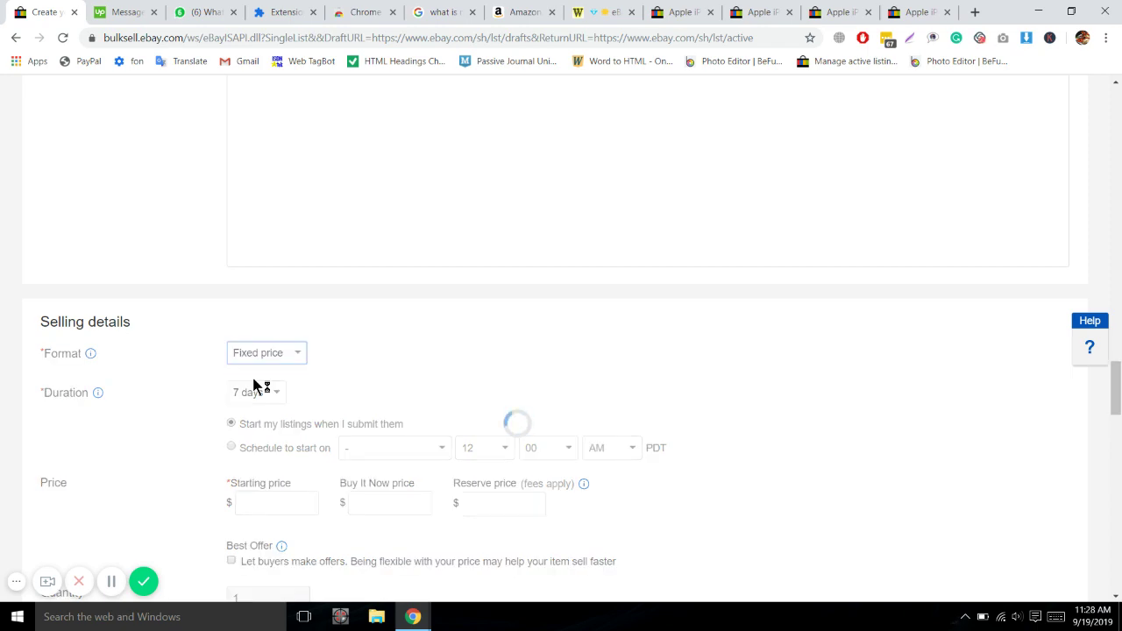
left_click_drag(1115, 375, 1117, 110)
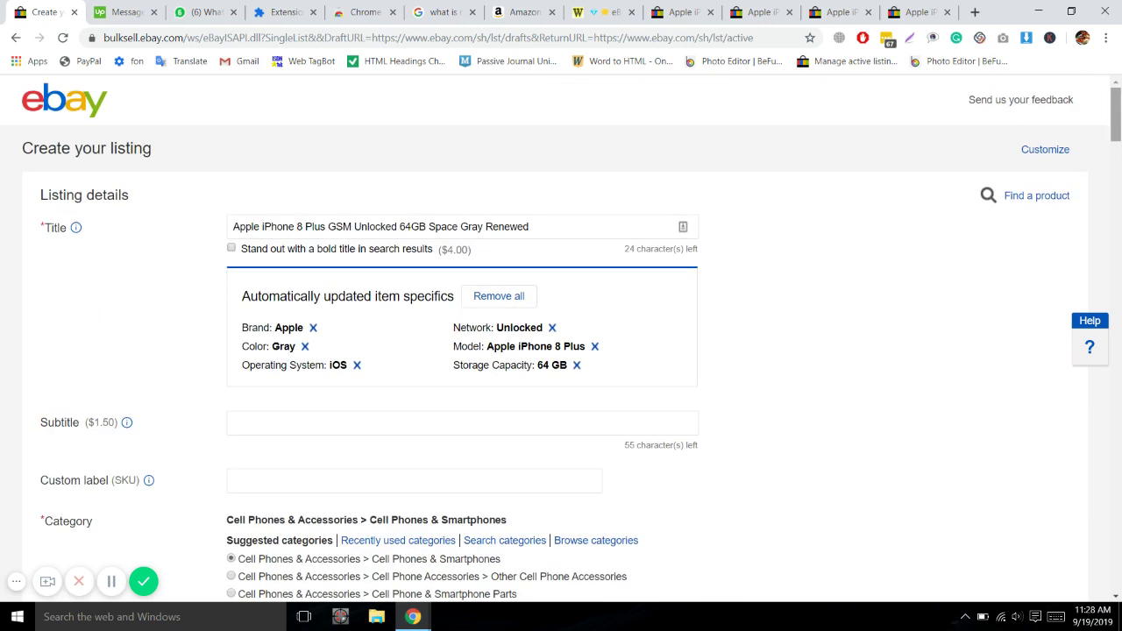
- Set the listing's UPC to "Does not apply"
left_click_drag(1116, 114, 1118, 142)
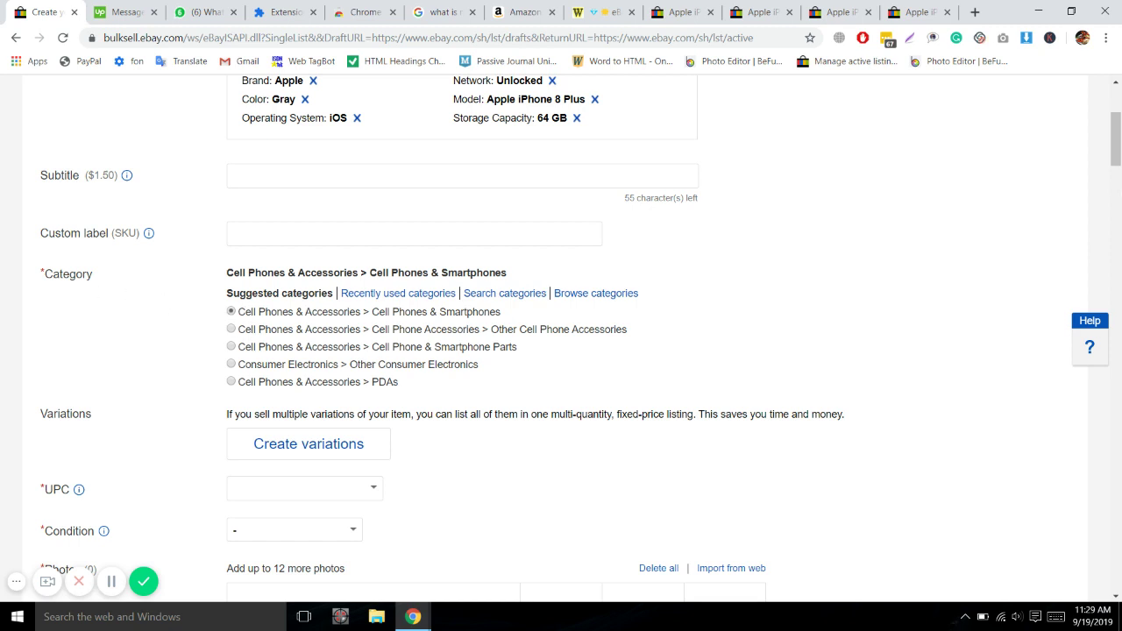
left_click_drag(1116, 138, 1117, 200)
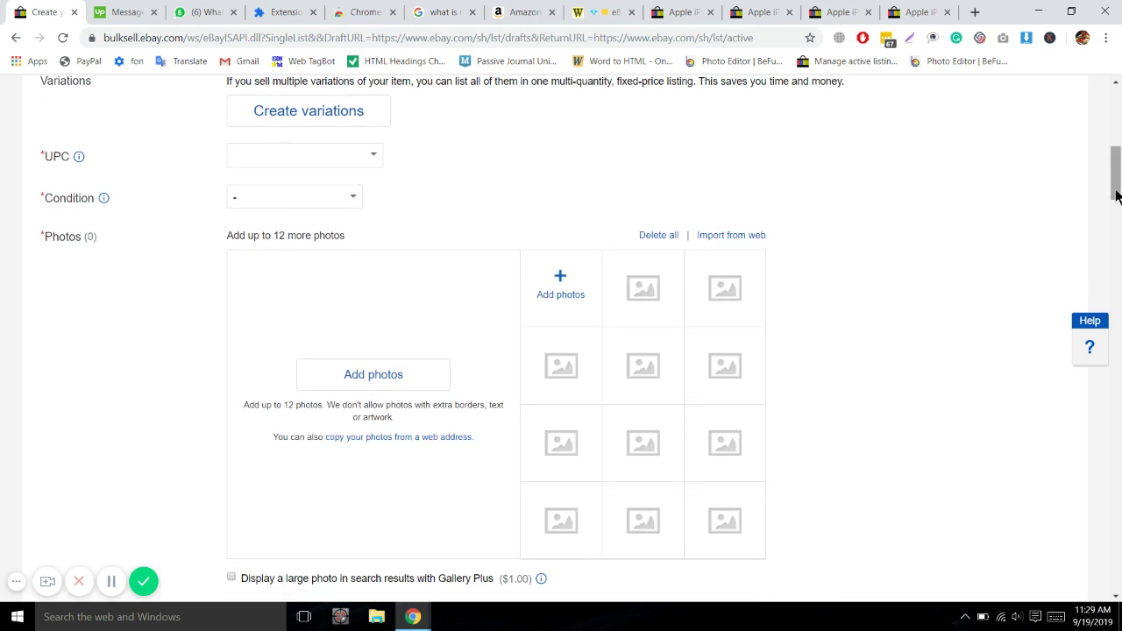
left_click(375, 157)
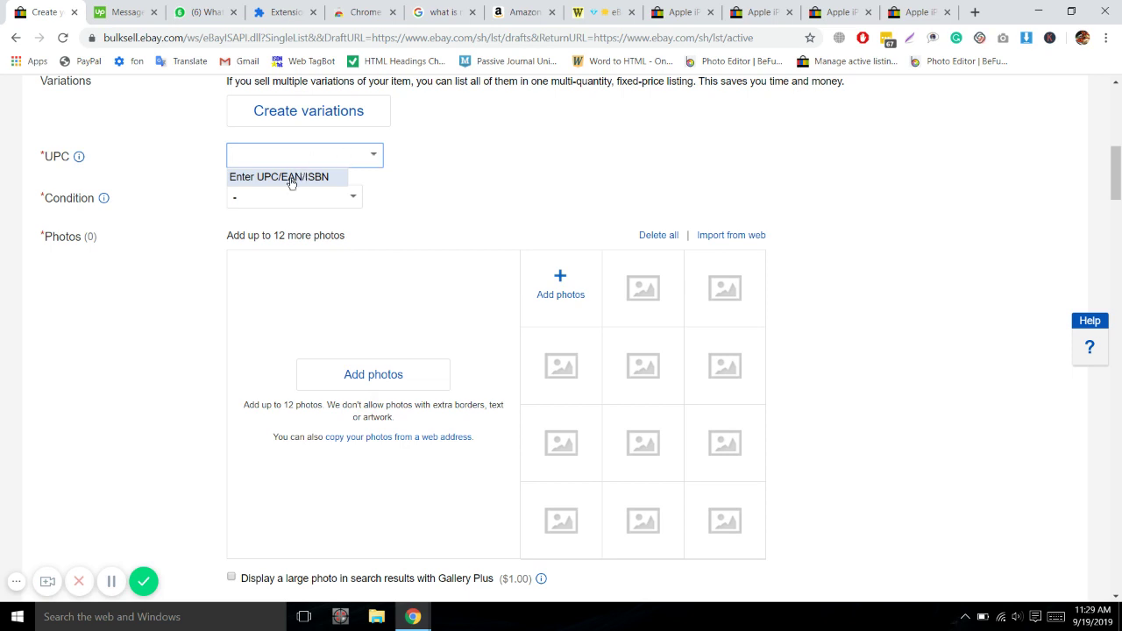
left_click(277, 153)
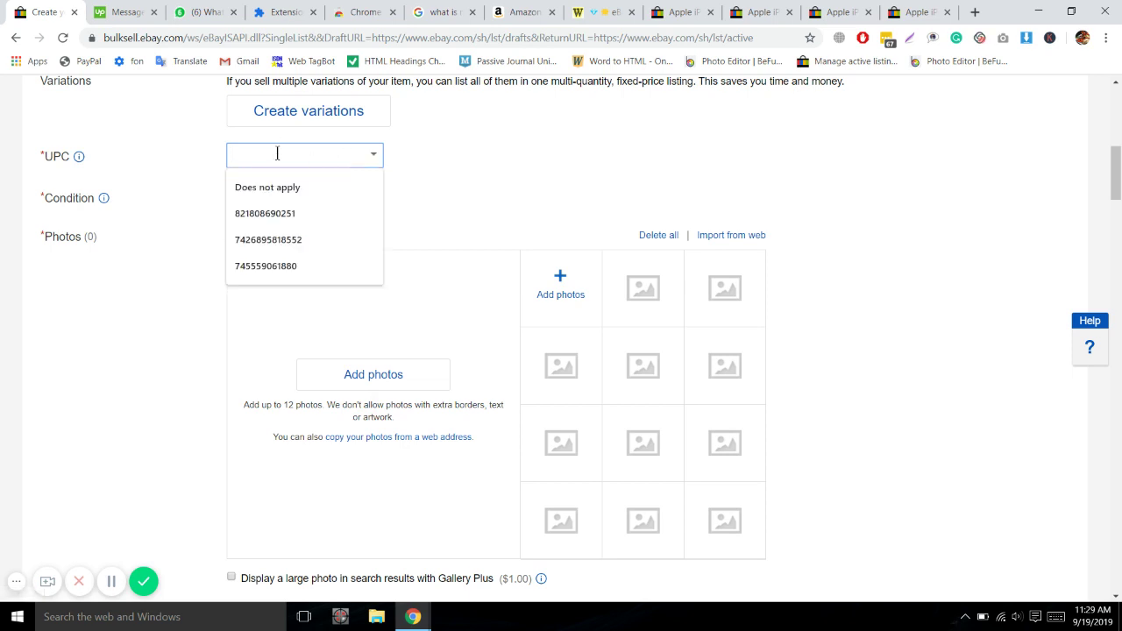
key("Down")
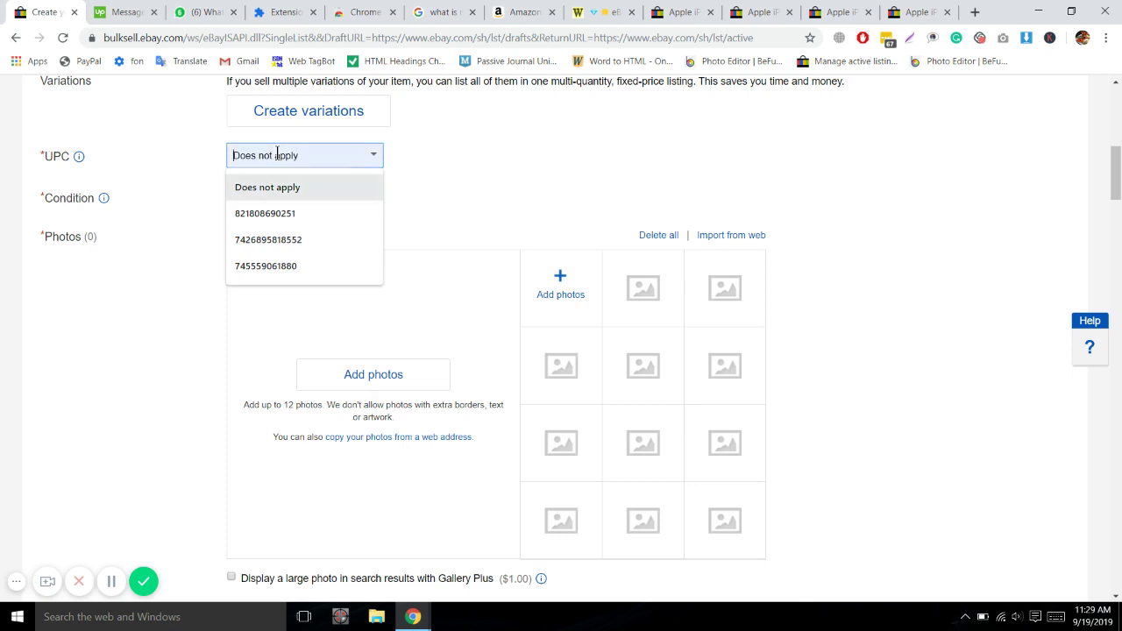
key("Return")
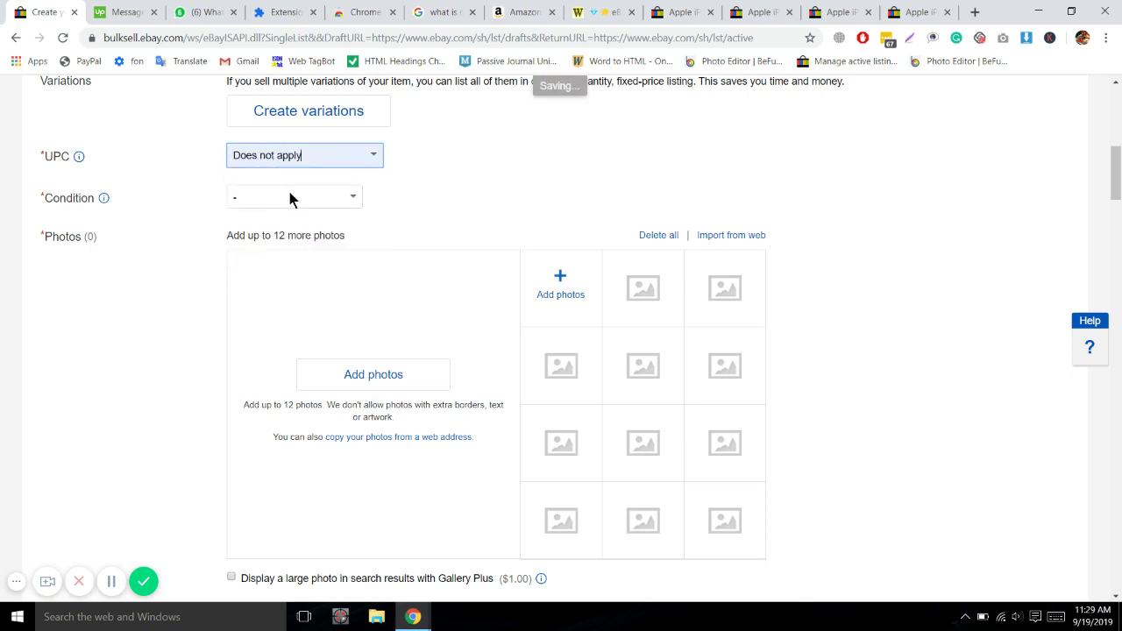
- Set the item condition to Used and enter the condition description "Very Good Condition Grade A"
left_click(295, 198)
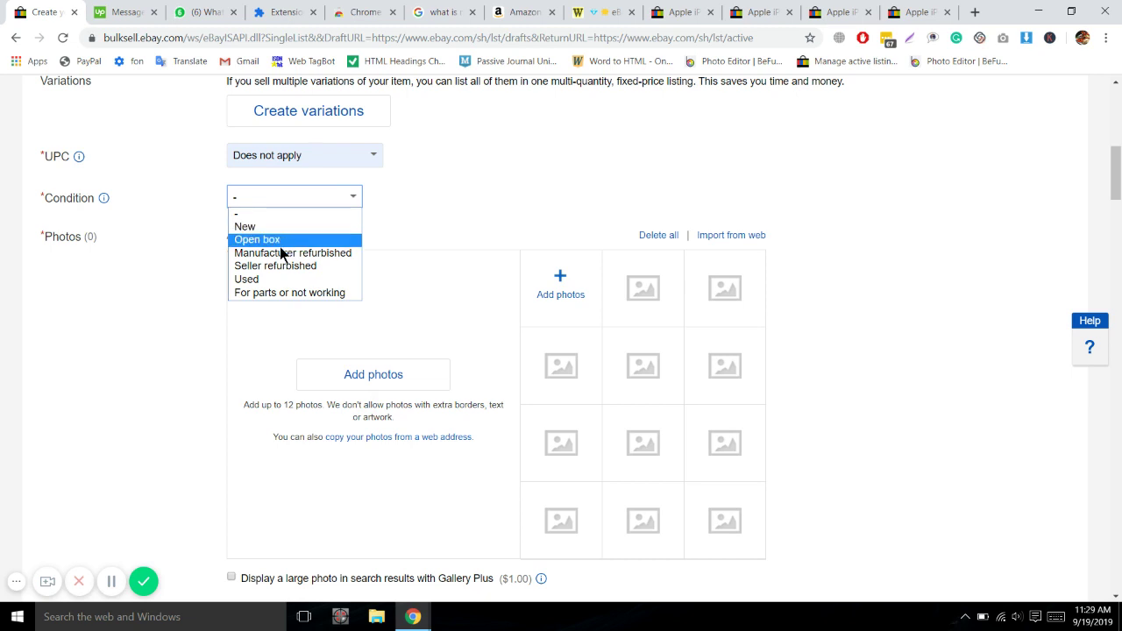
left_click(272, 280)
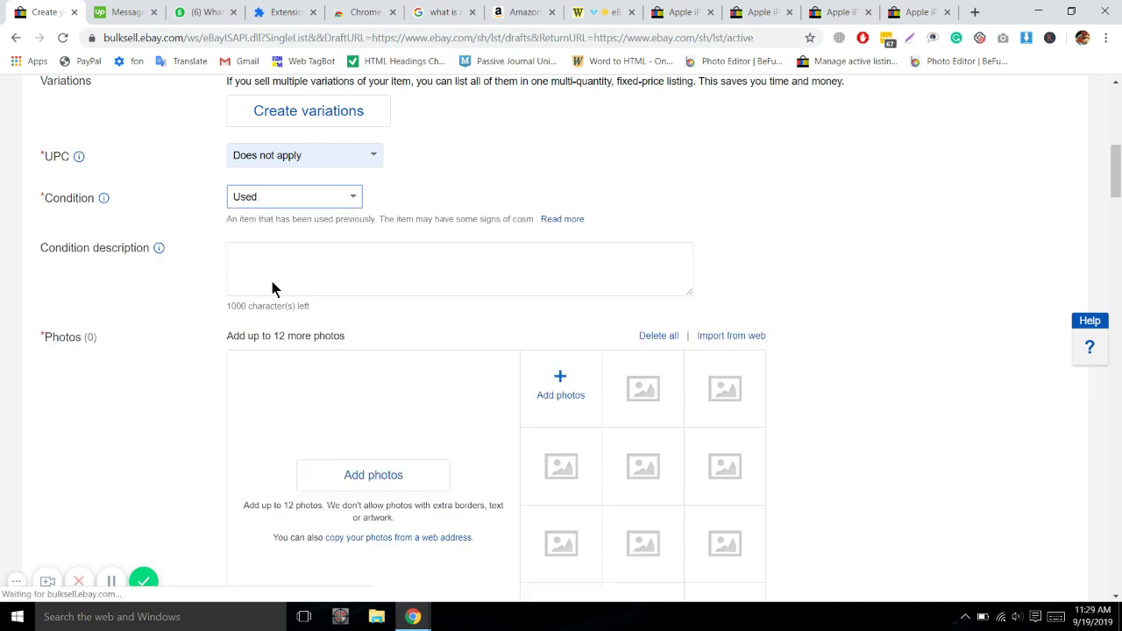
left_click(306, 263)
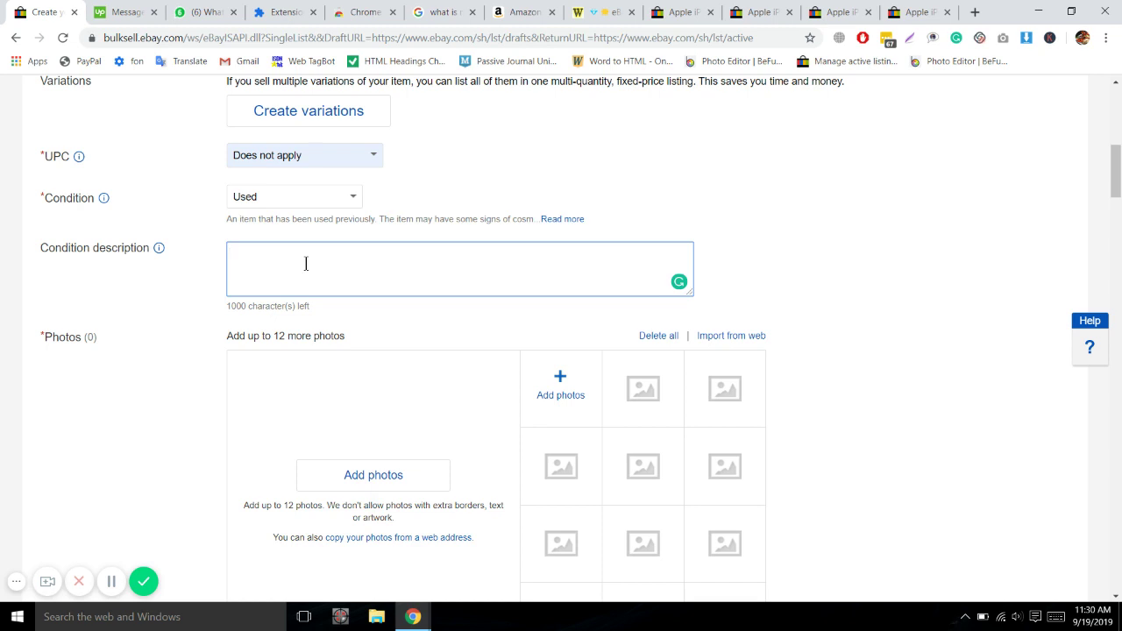
type("Vewr")
key("BackSpace")
type("Good ")
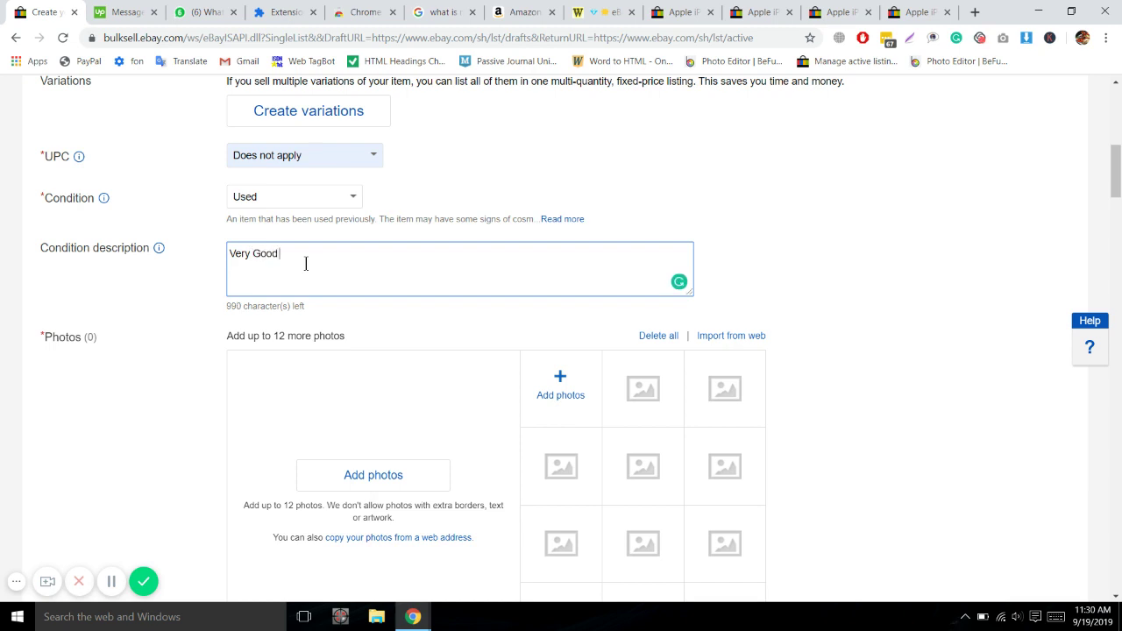
type("Condition Grade A")
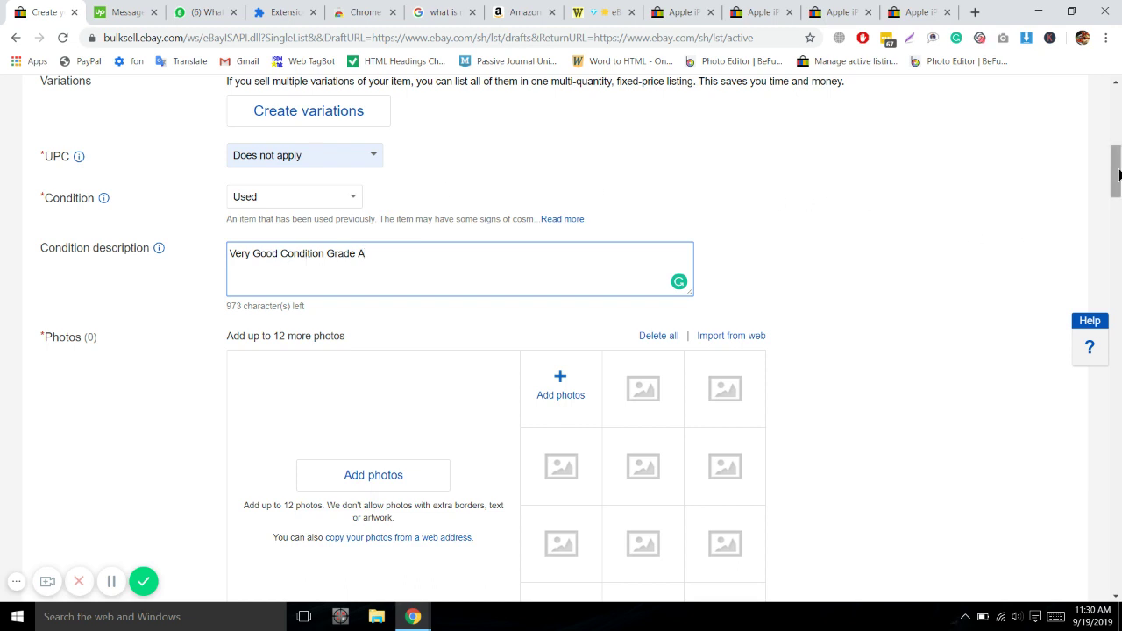
- Switch to the Amazon product page, enlarge the phone's front photo and start saving the image
left_click_drag(1119, 175, 1118, 193)
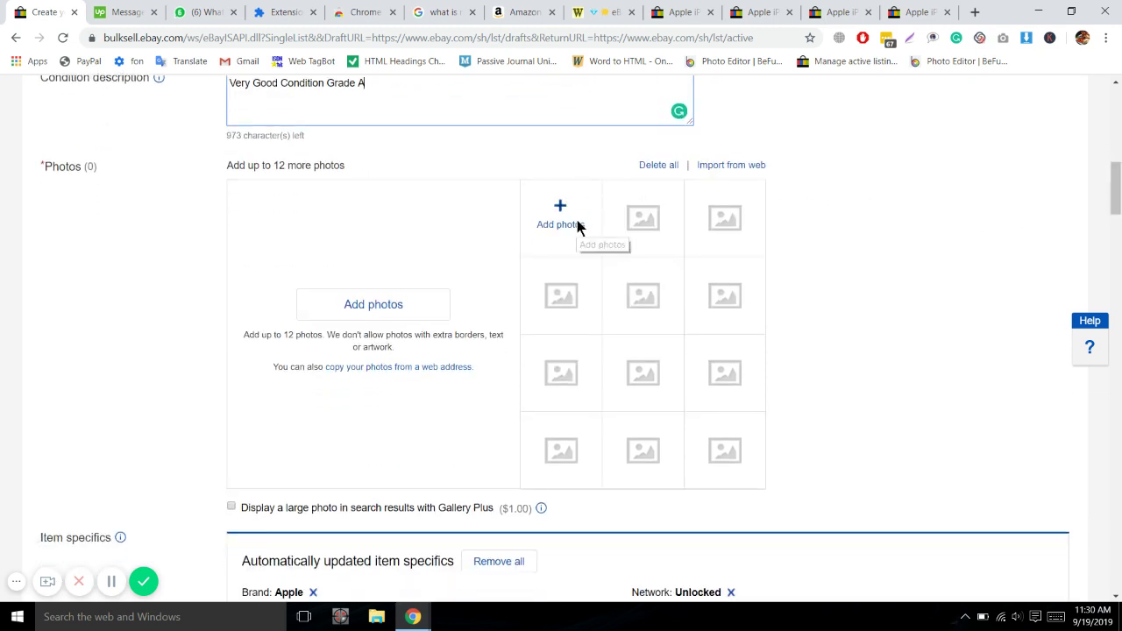
left_click(525, 12)
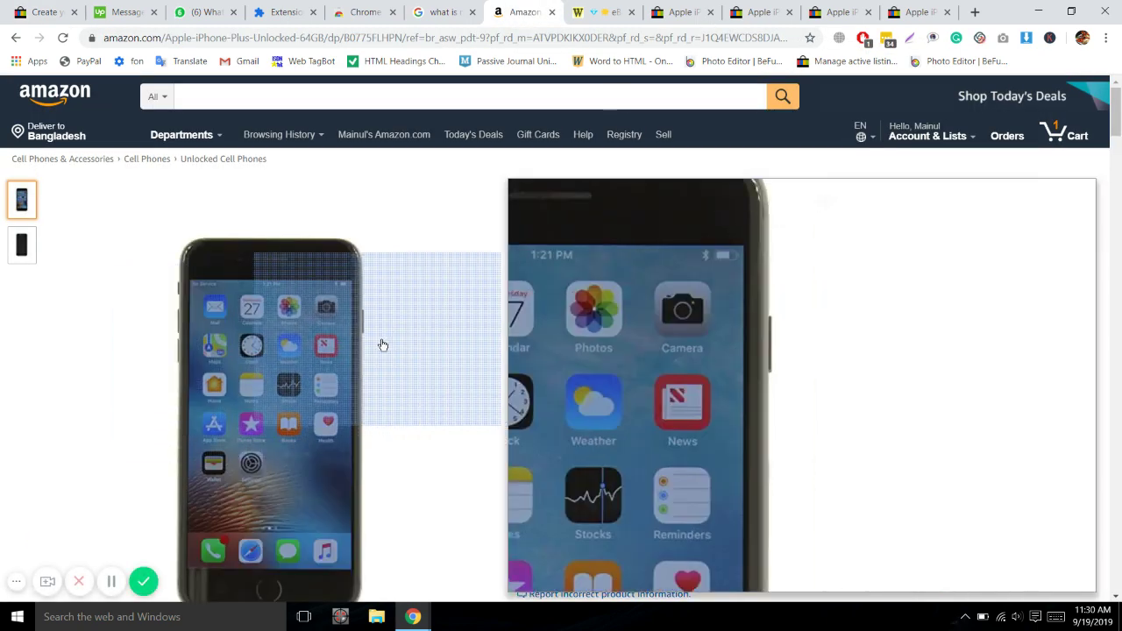
left_click(323, 345)
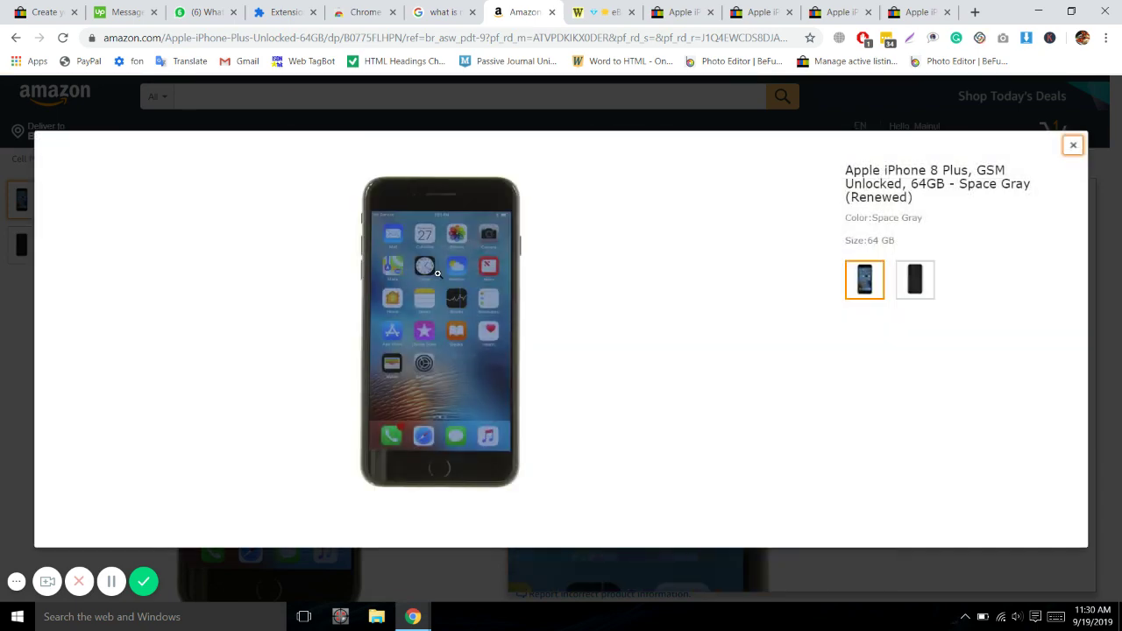
right_click(437, 273)
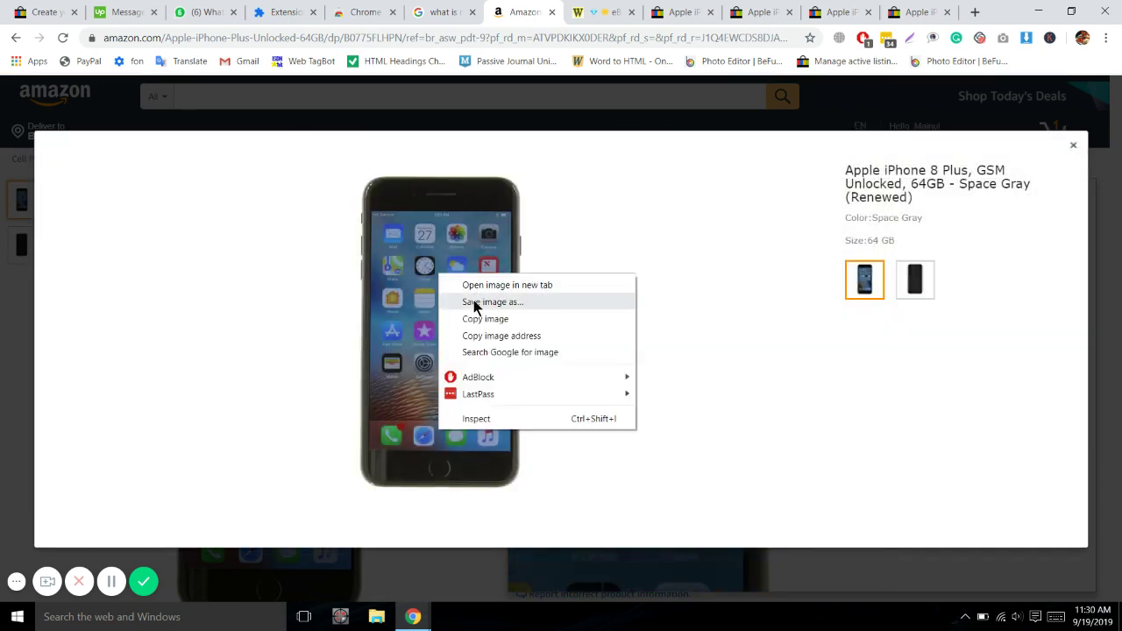
left_click(474, 300)
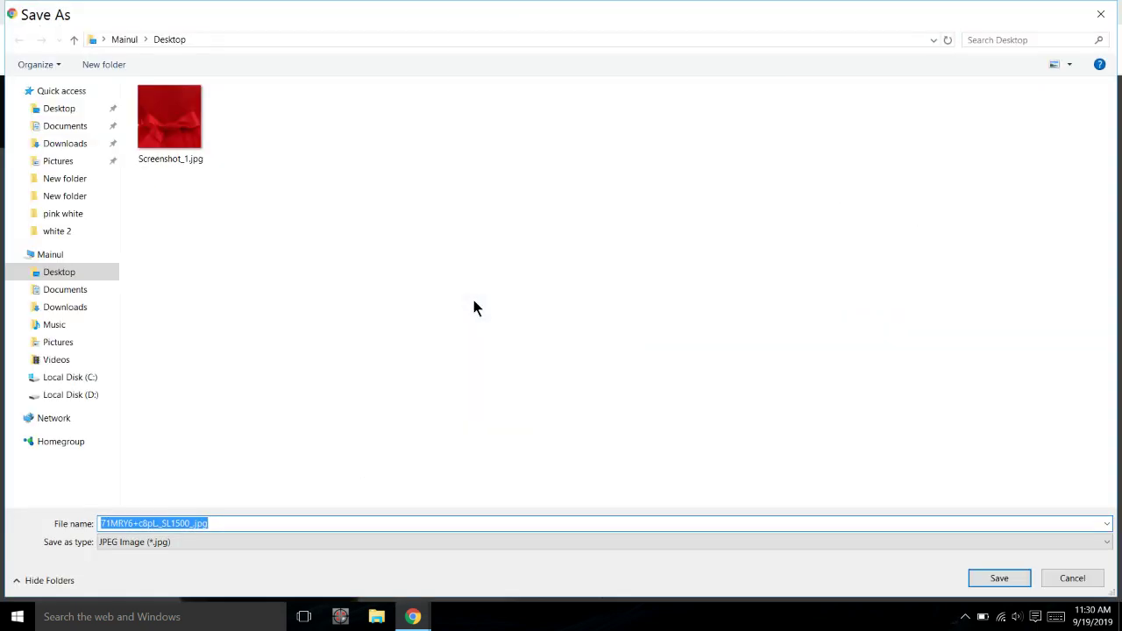
- Create a folder named "Iphone 8plus" in Downloads and save the front photo in it
left_click(60, 159)
left_click(61, 144)
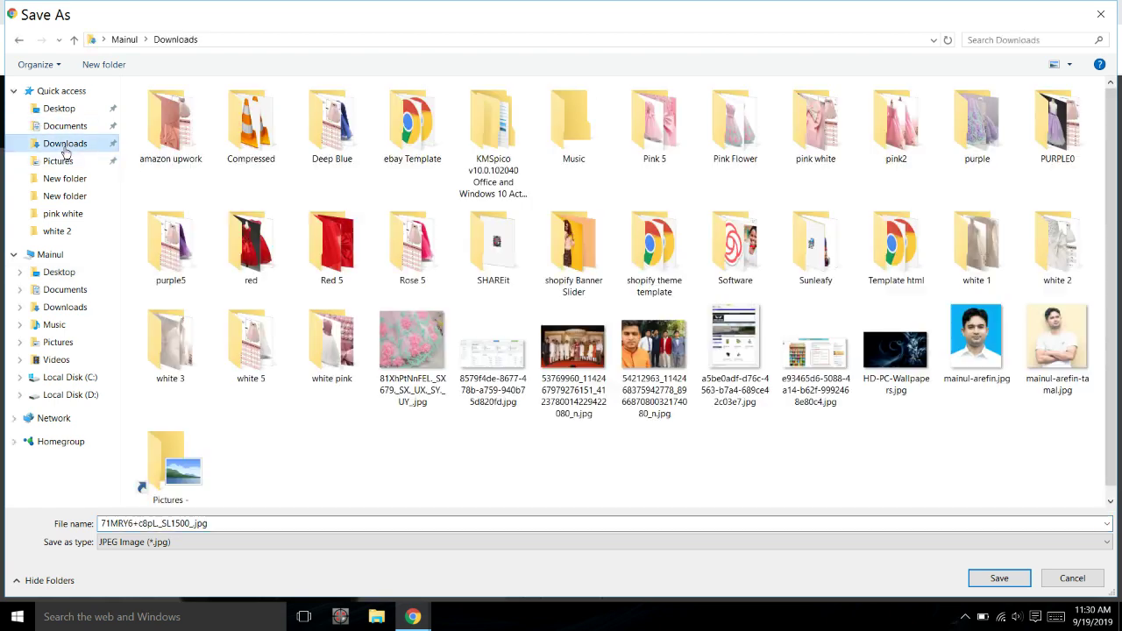
left_click(112, 64)
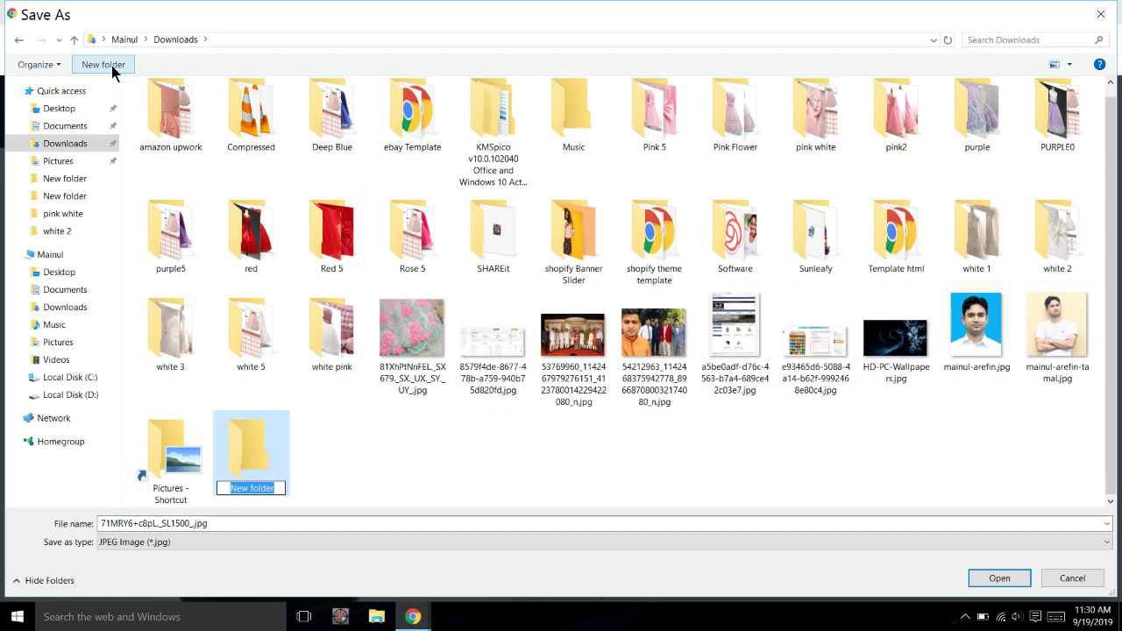
type("Iphone")
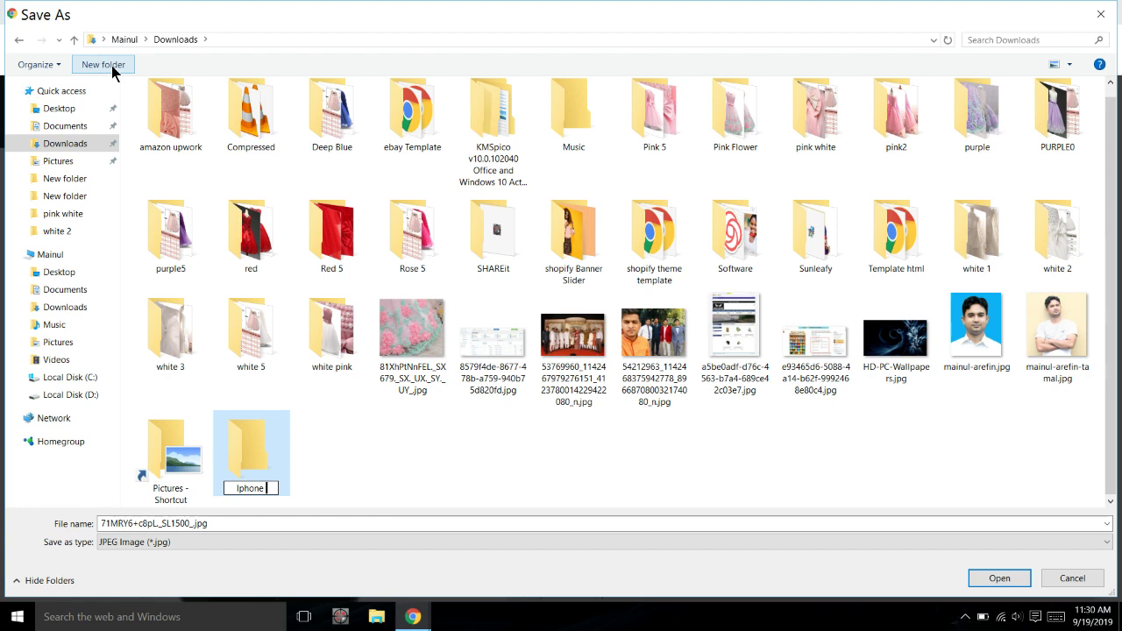
type(" 8plus")
key("Return")
key("Return")
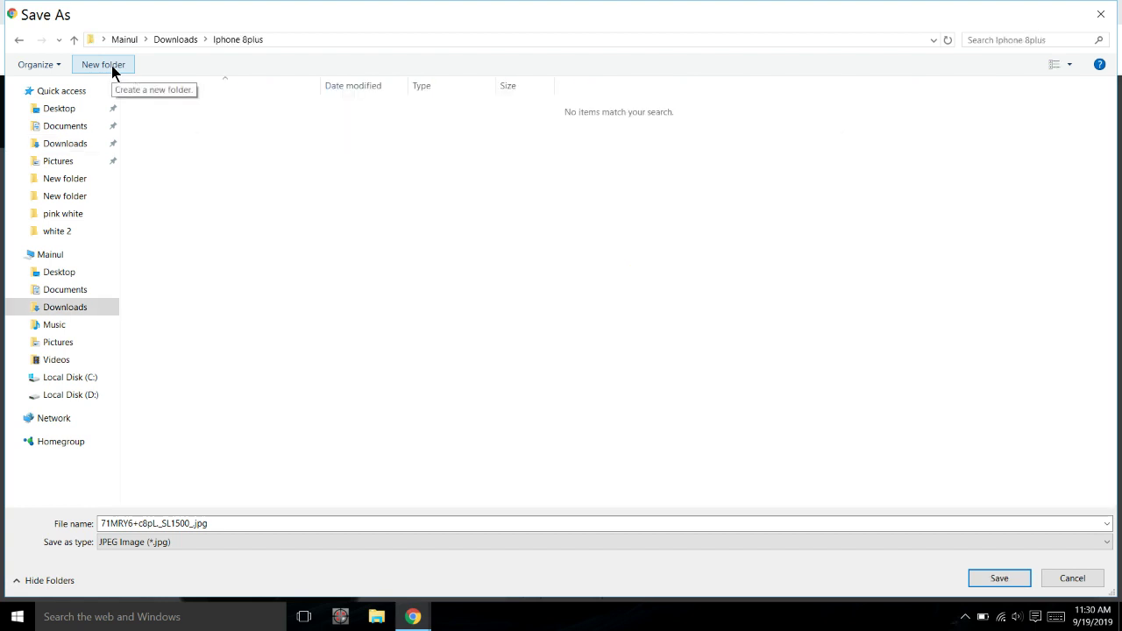
left_click(999, 578)
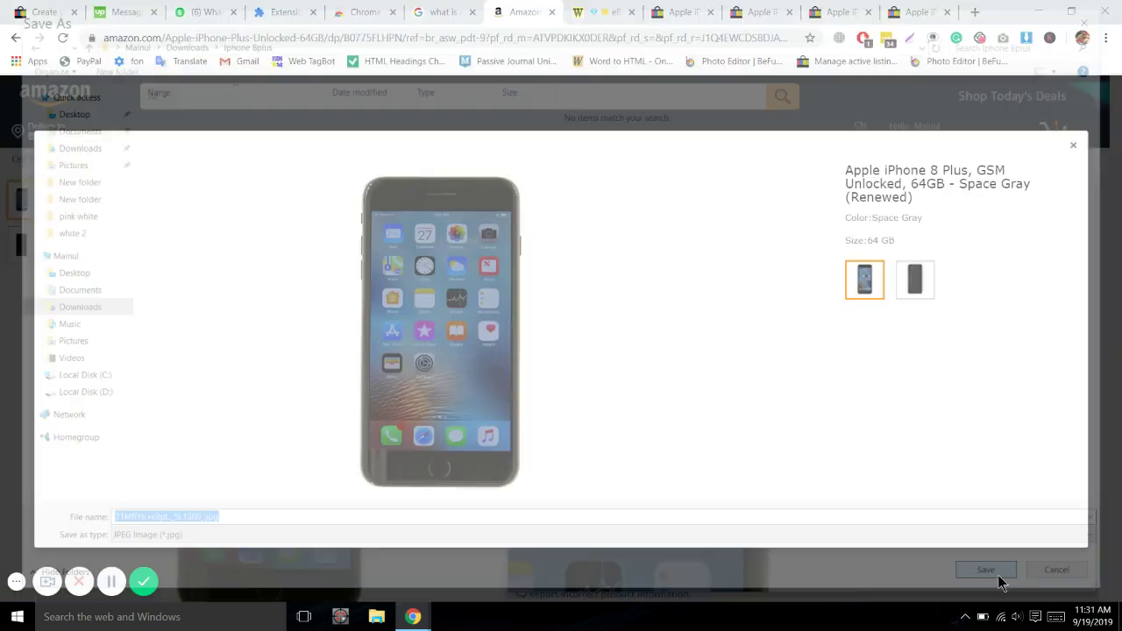
- Save the phone's rear photo to the same folder and return to the photos section of the eBay draft listing
left_click(914, 277)
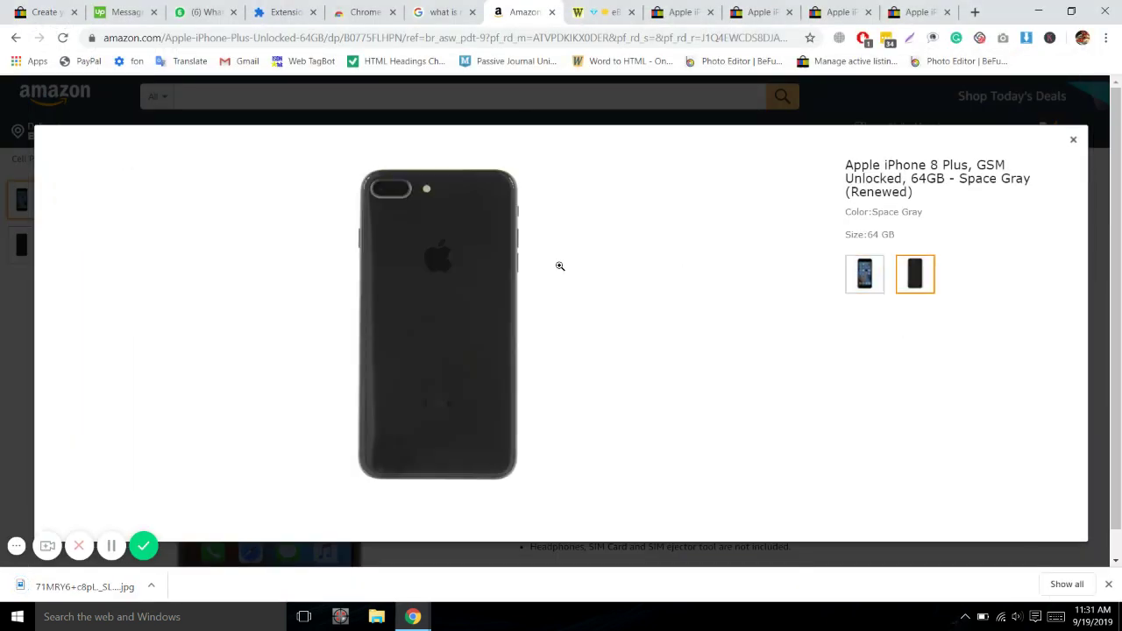
right_click(447, 256)
left_click(473, 278)
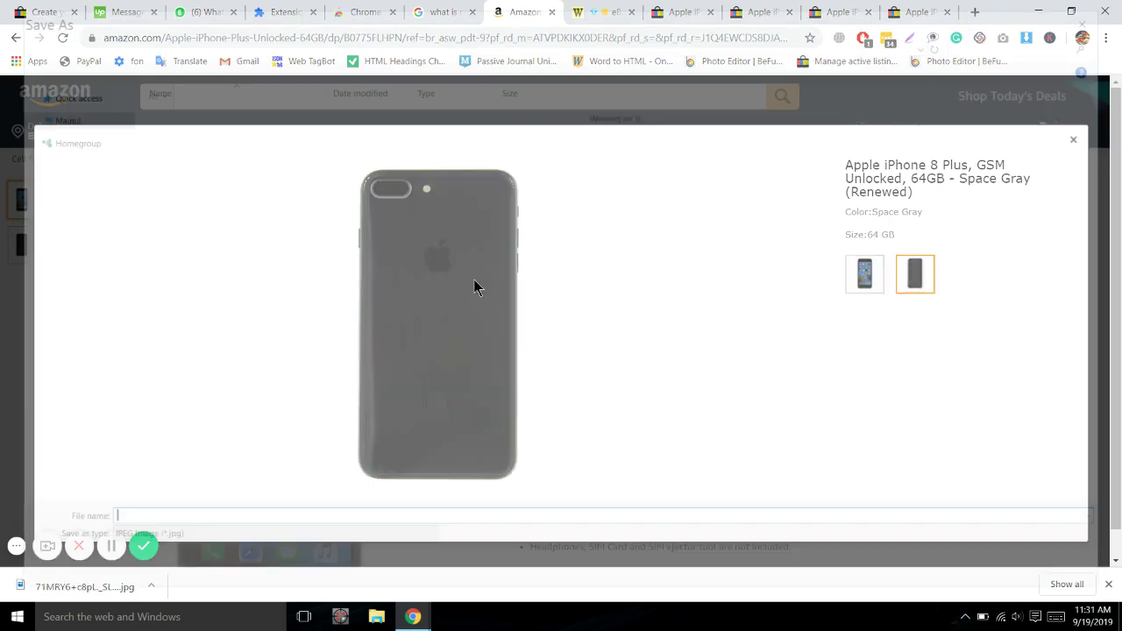
key("Return")
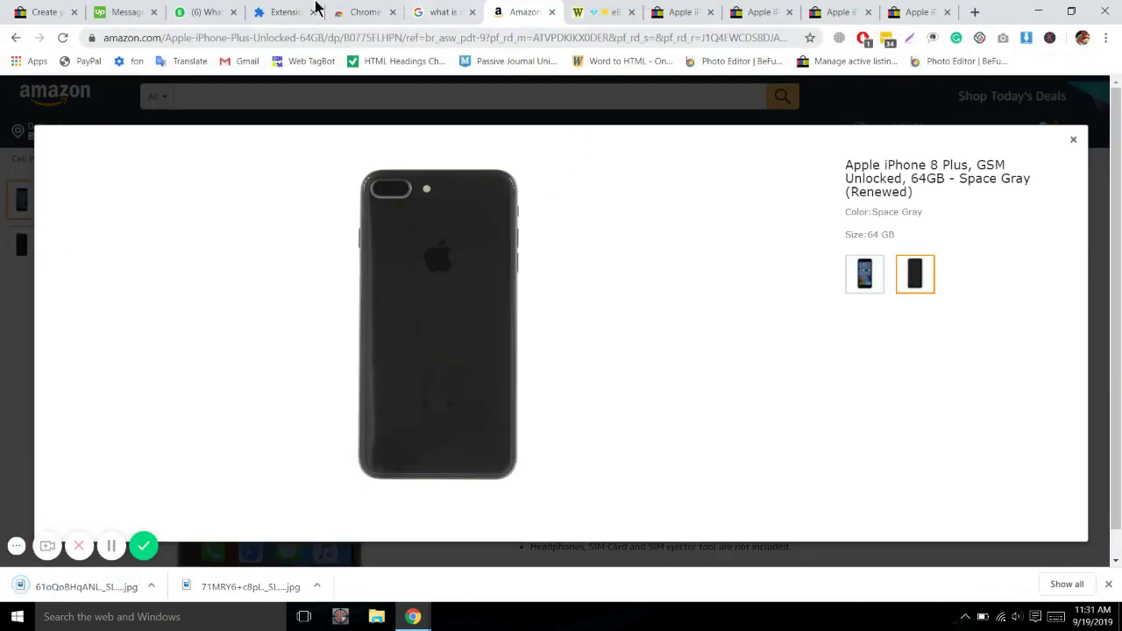
left_click(26, 10)
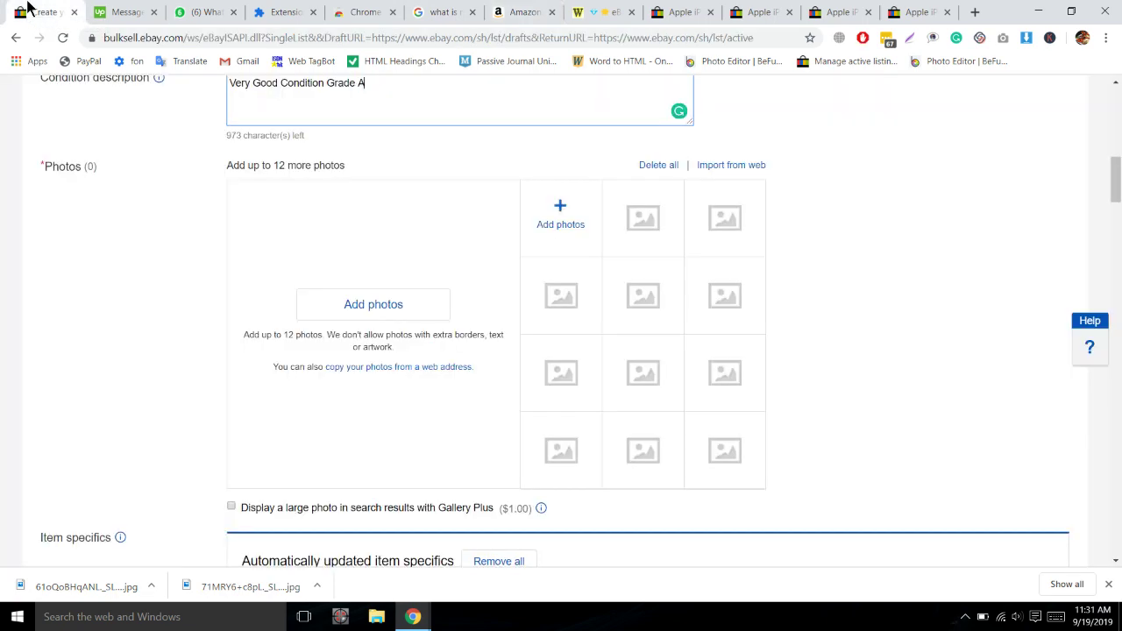
- Add both phone photos from the "Iphone 8plus" folder in Downloads to the listing, finding the folder with a search for "iphone"
left_click(568, 228)
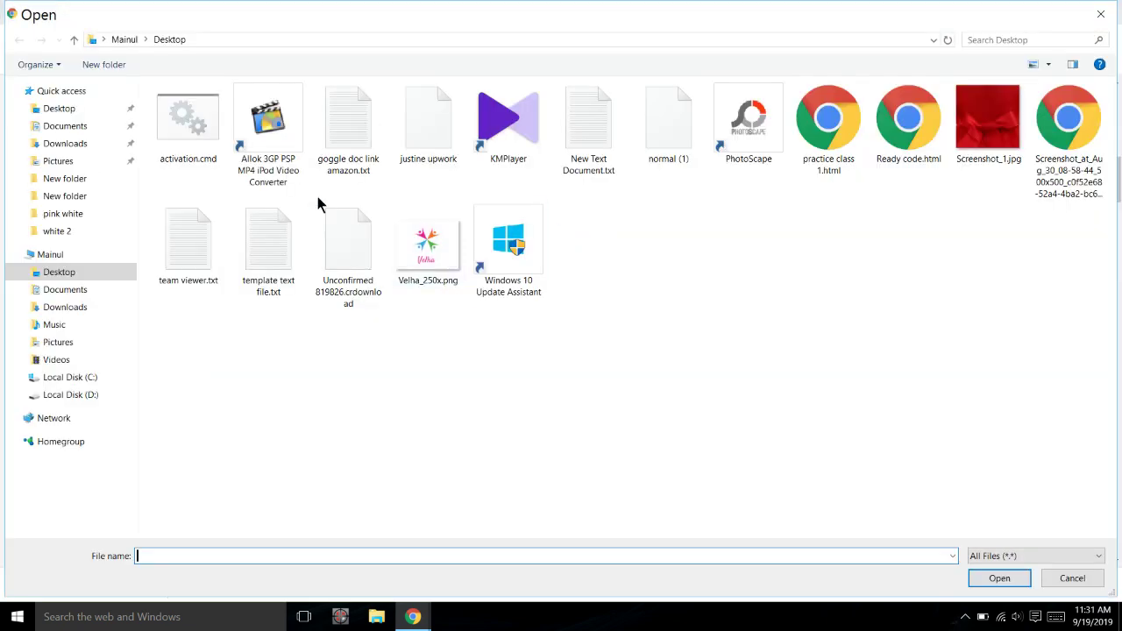
left_click(71, 145)
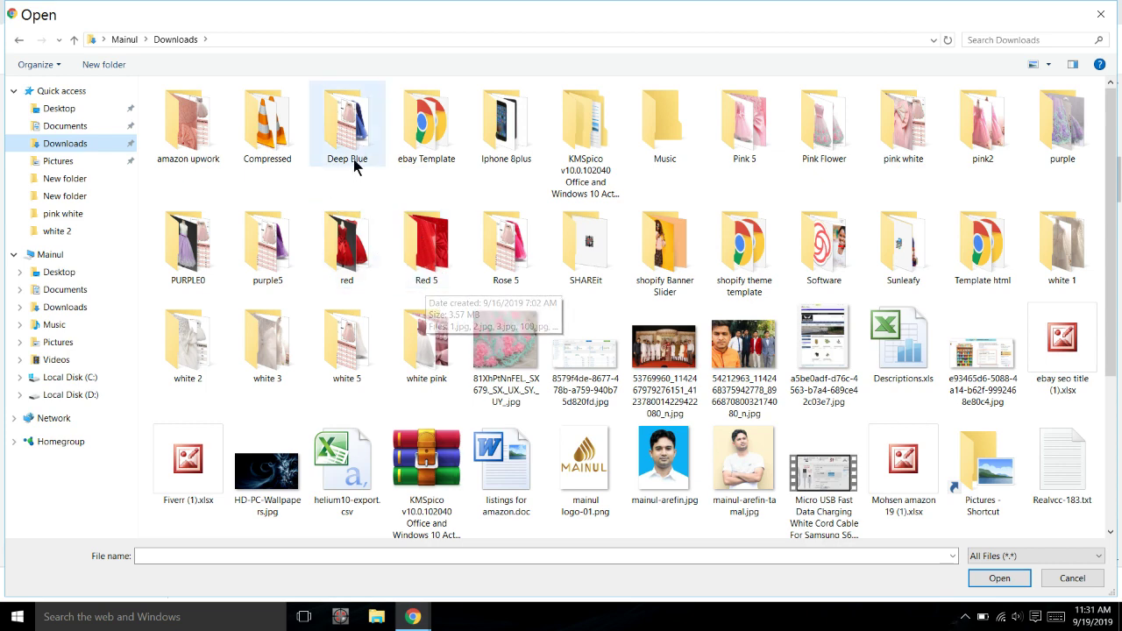
double_click(492, 144)
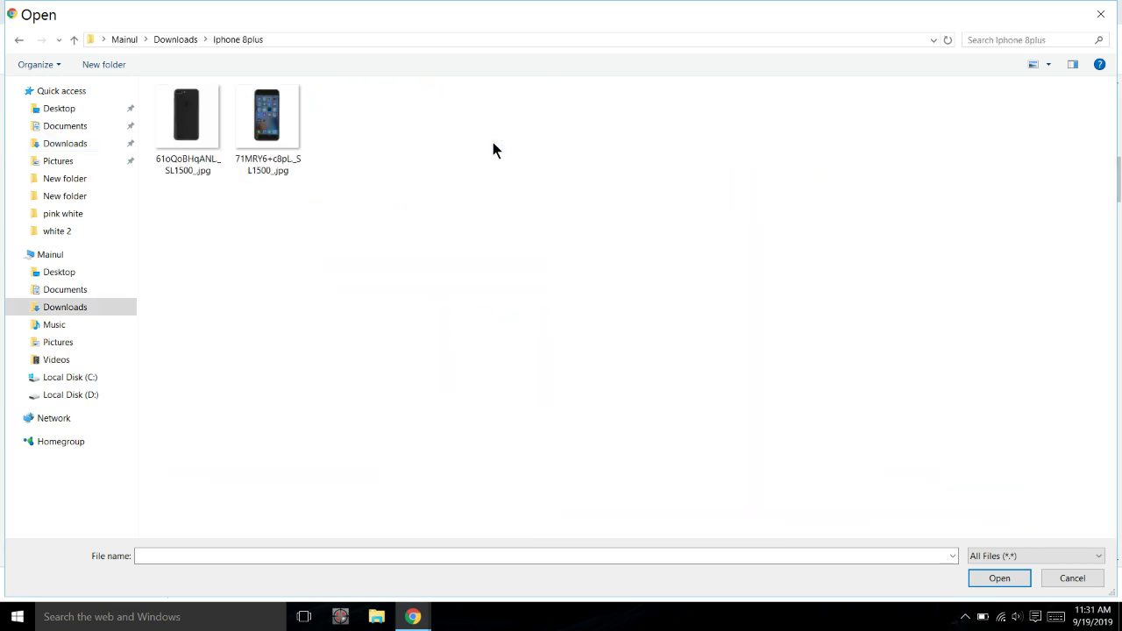
left_click(74, 40)
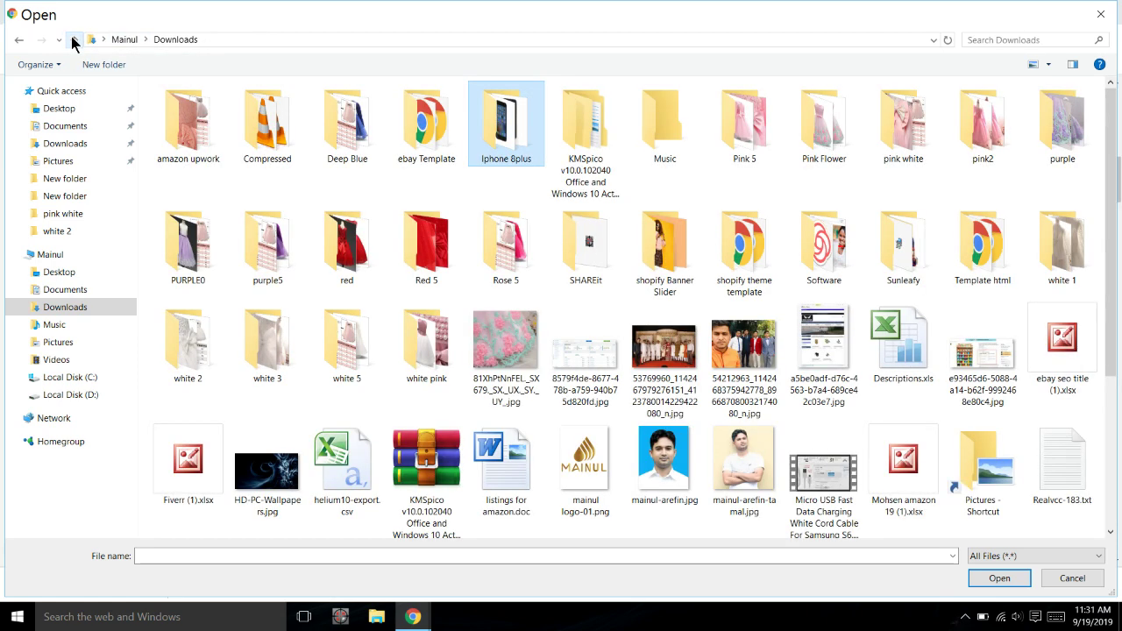
left_click(1000, 39)
type("ip")
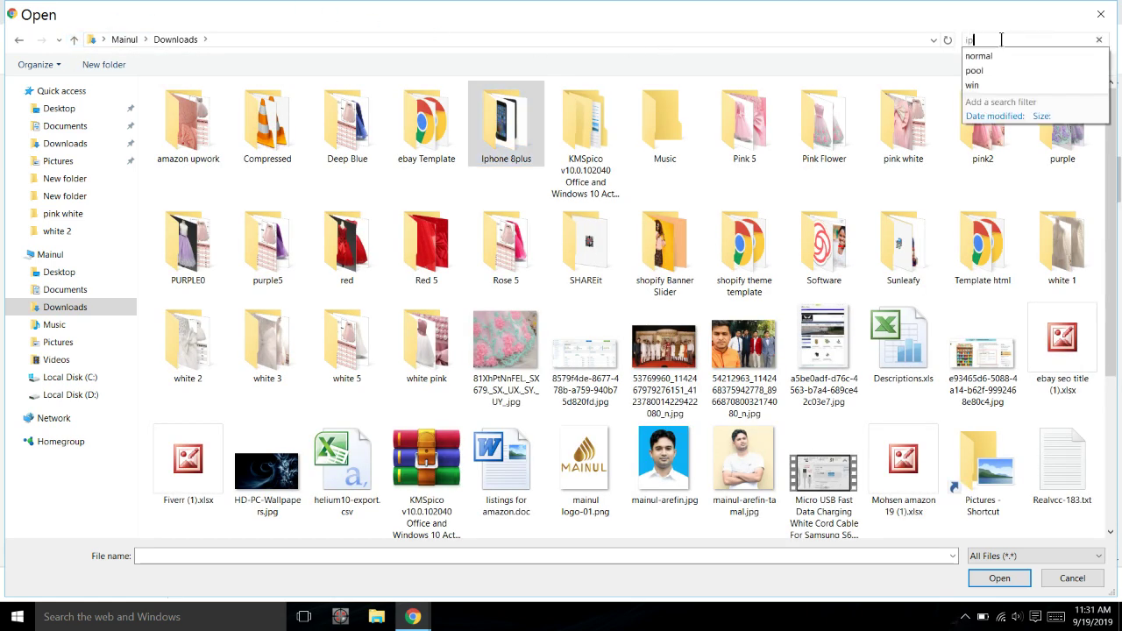
type("hone")
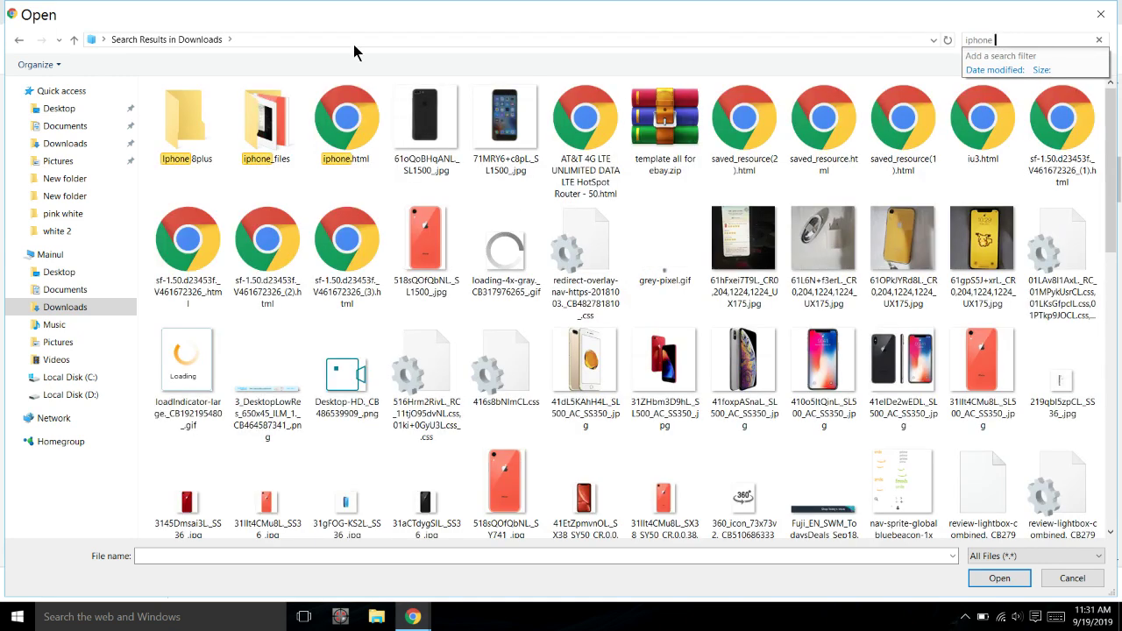
double_click(182, 133)
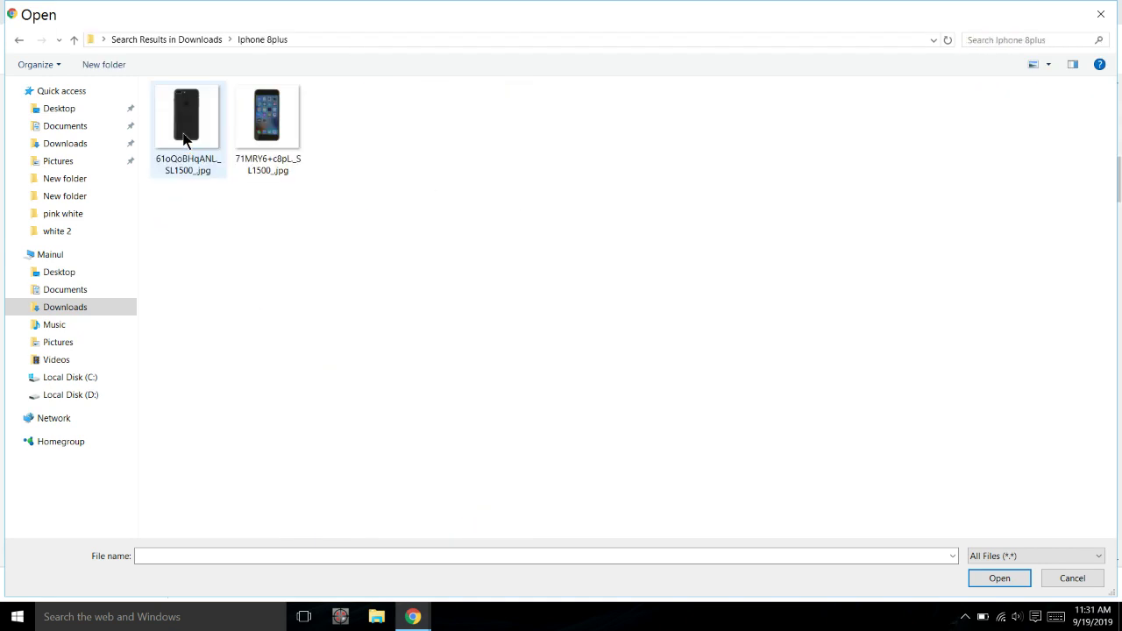
key("ctrl+a")
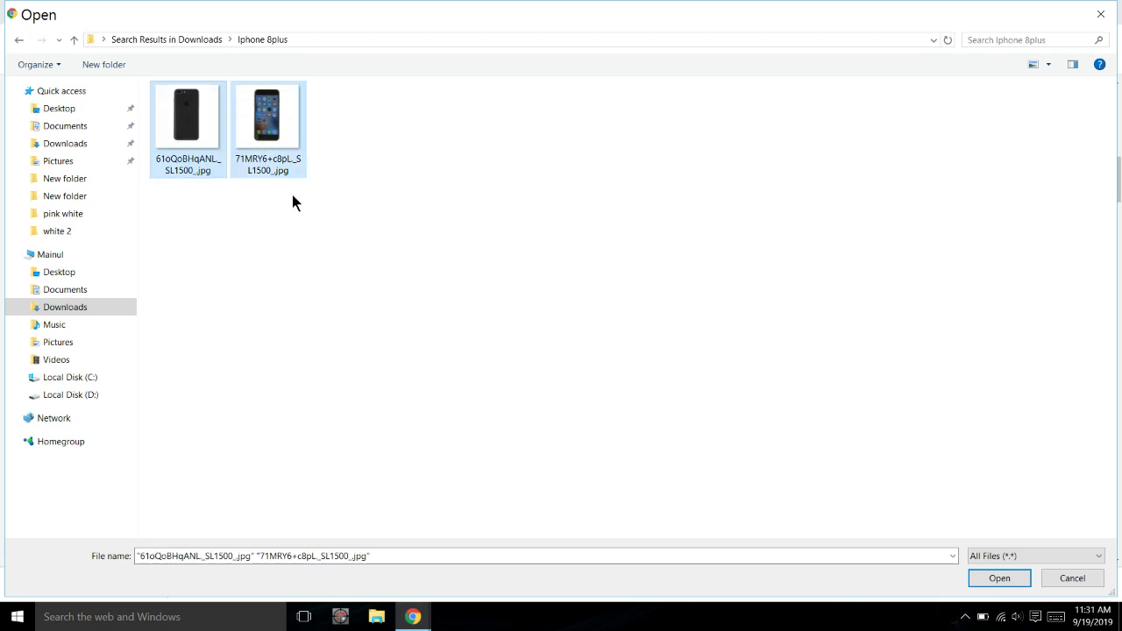
left_click(999, 577)
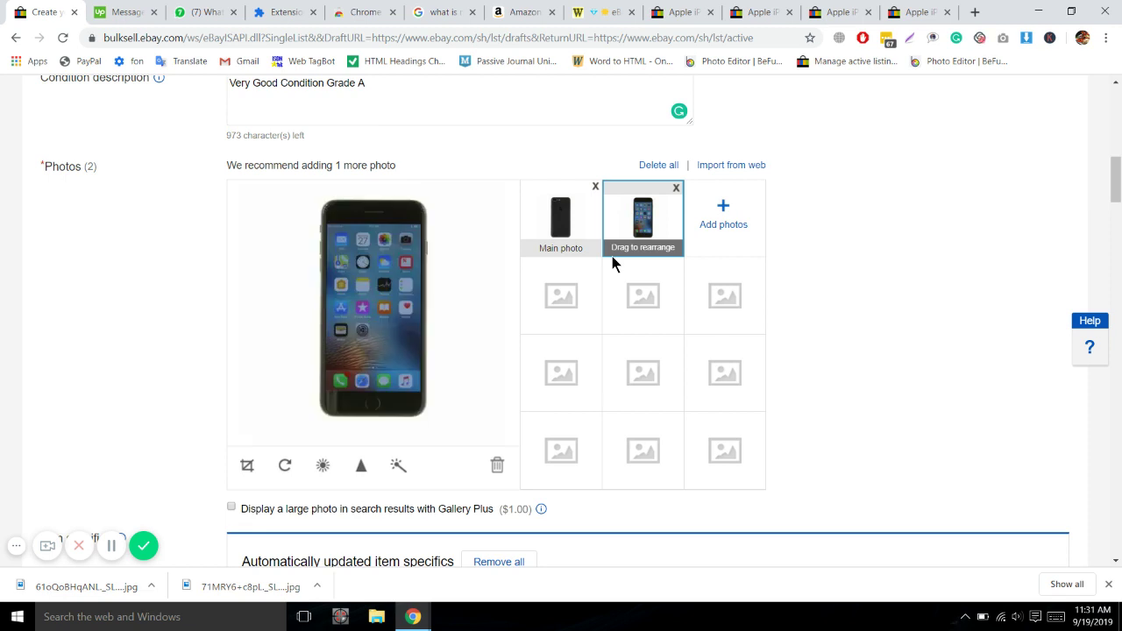
- Switch to WhatsApp Web and answer the eBay client's logo request with the messages "yes for sure" and "please send me name"
left_click(208, 14)
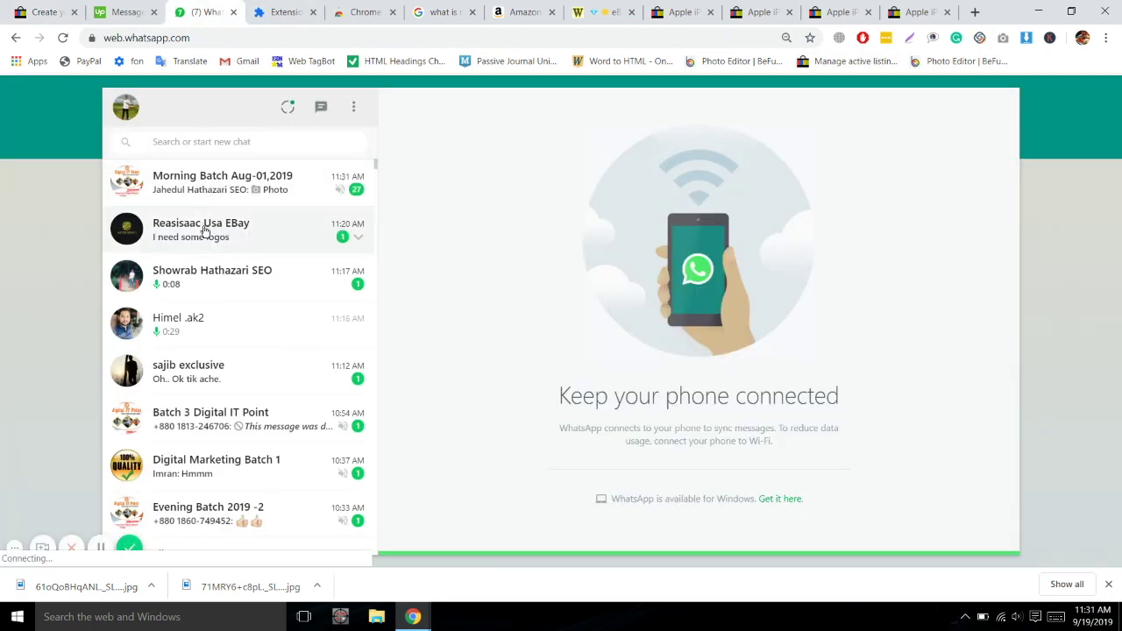
left_click(307, 229)
type("yes")
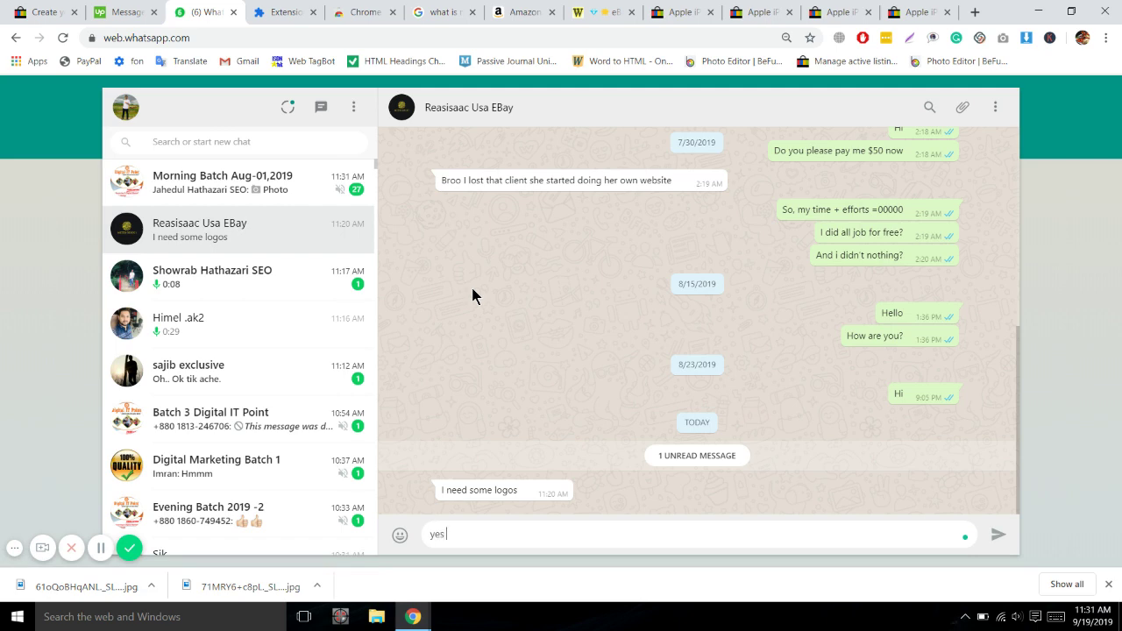
type(" for sure")
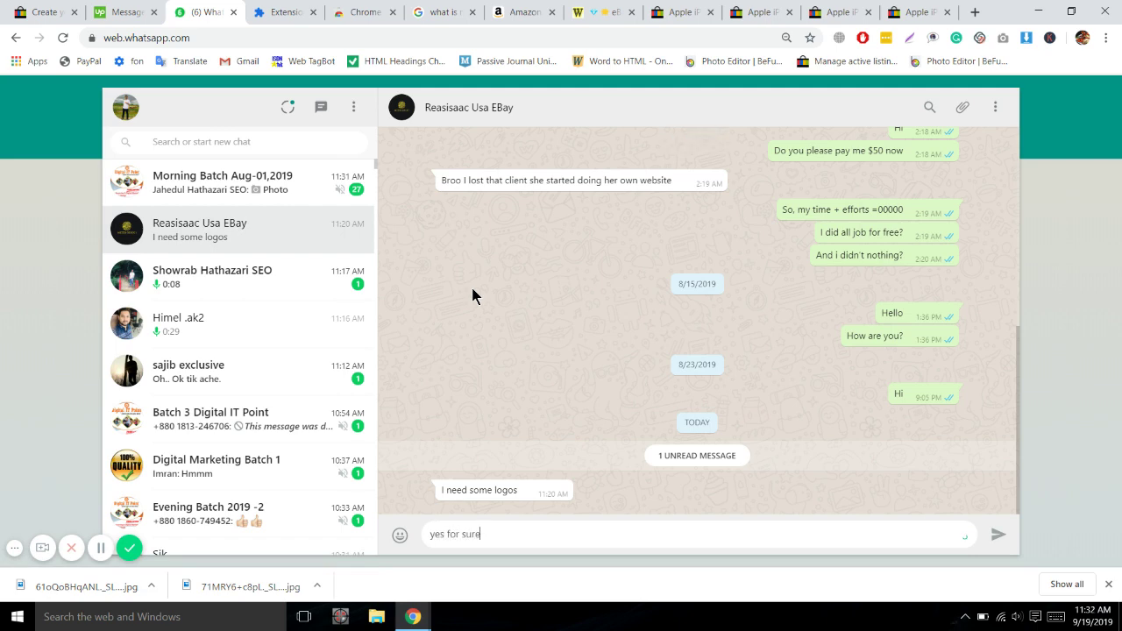
key("Return")
type("please send me name")
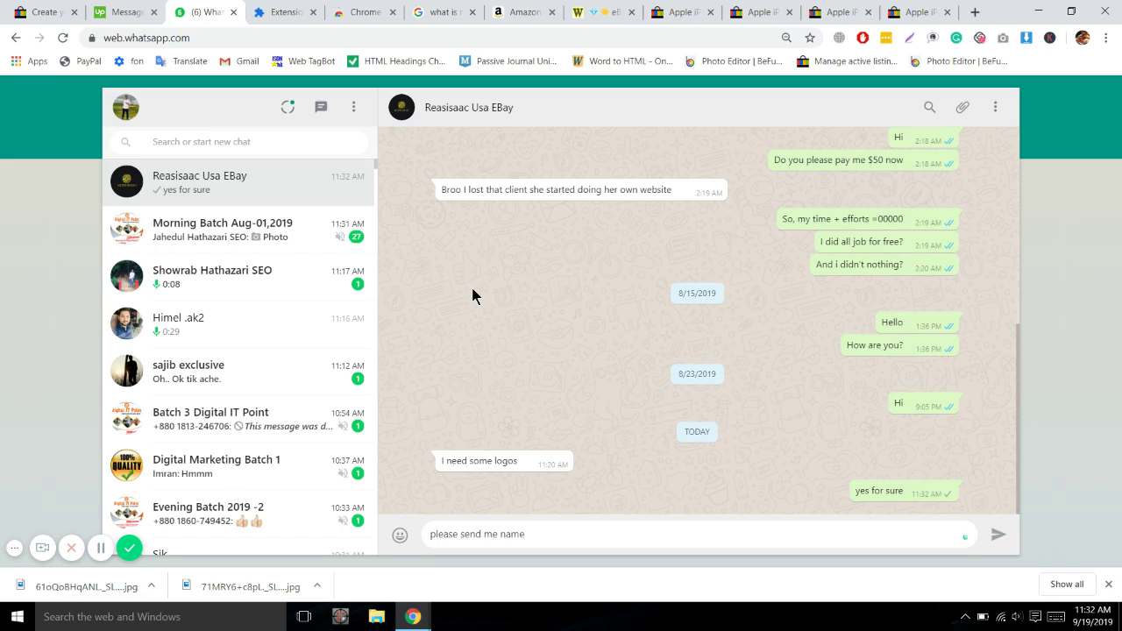
key("Return")
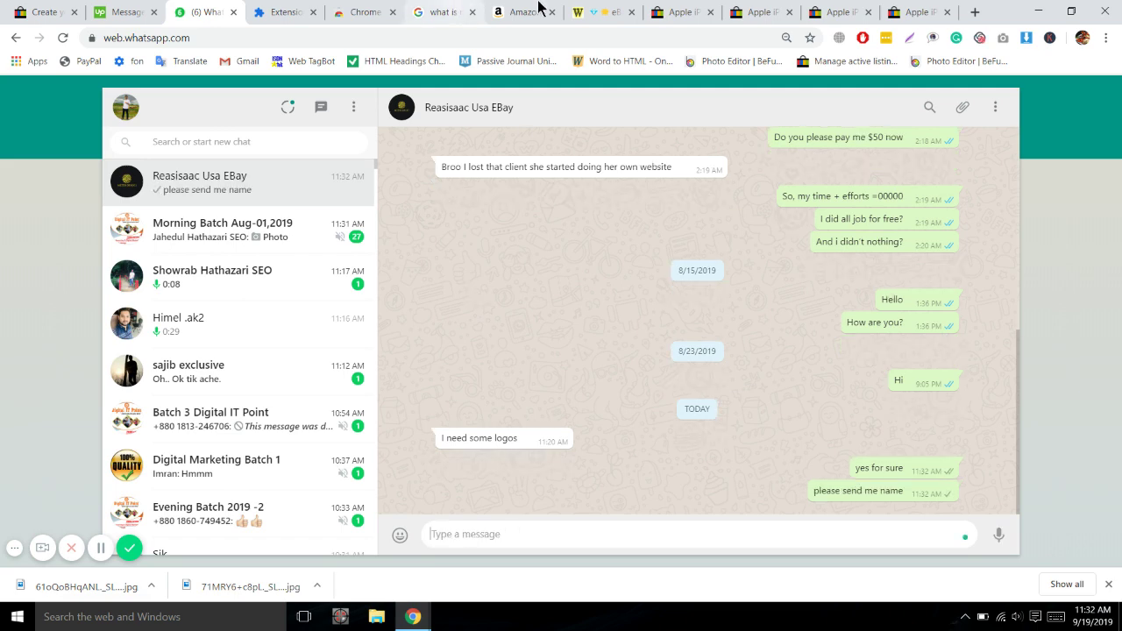
- Return to the eBay draft listing and move the phone's front photo ahead of the rear photo as the main photo
left_click(44, 11)
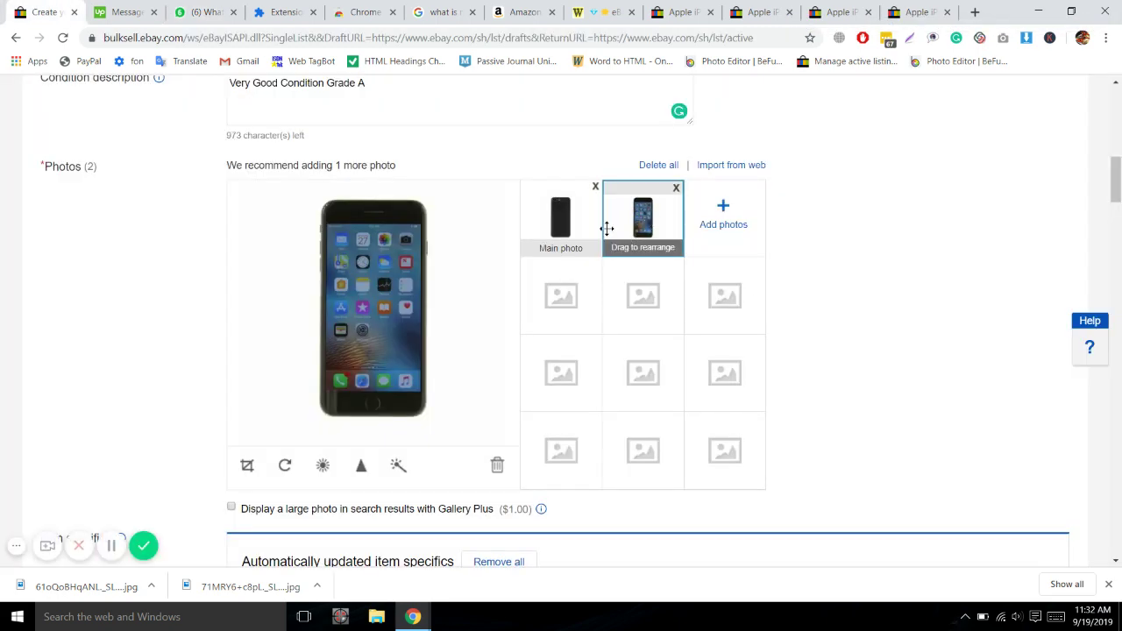
left_click(547, 235)
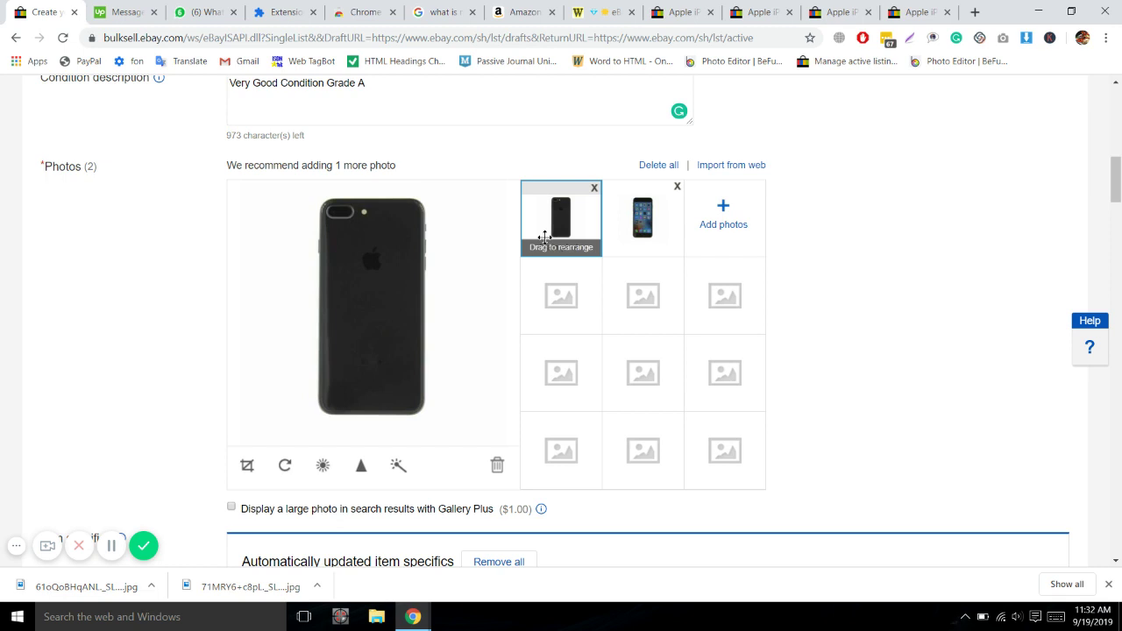
left_click(642, 229)
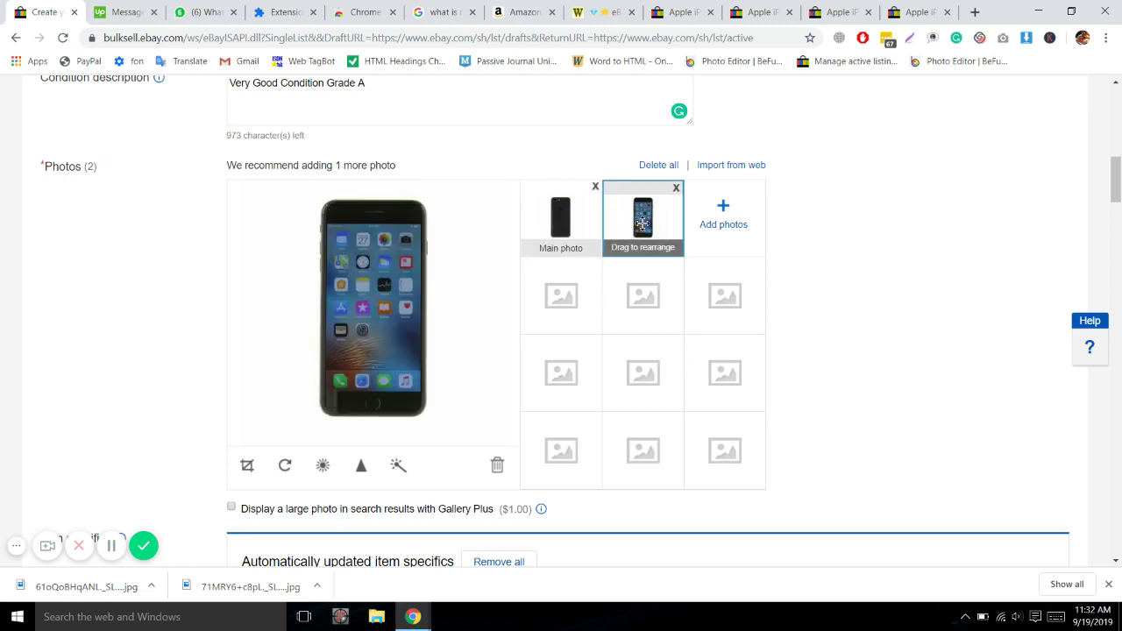
left_click_drag(643, 224, 553, 221)
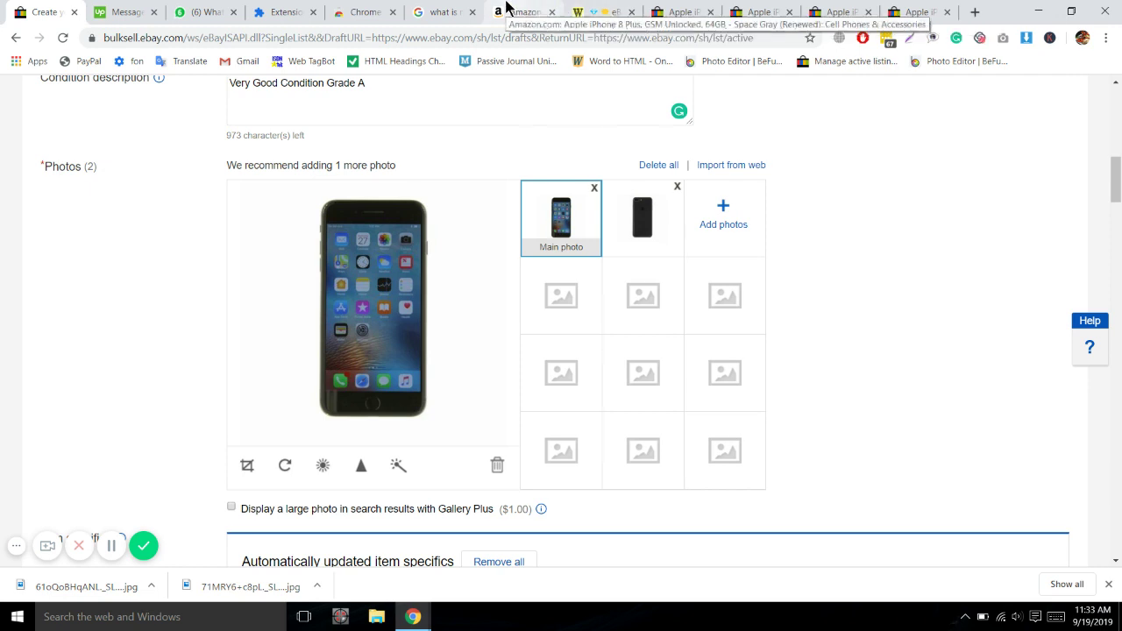
- Switch to the Amazon product page, close the enlarged photo and look over the phone's product details
left_click(506, 9)
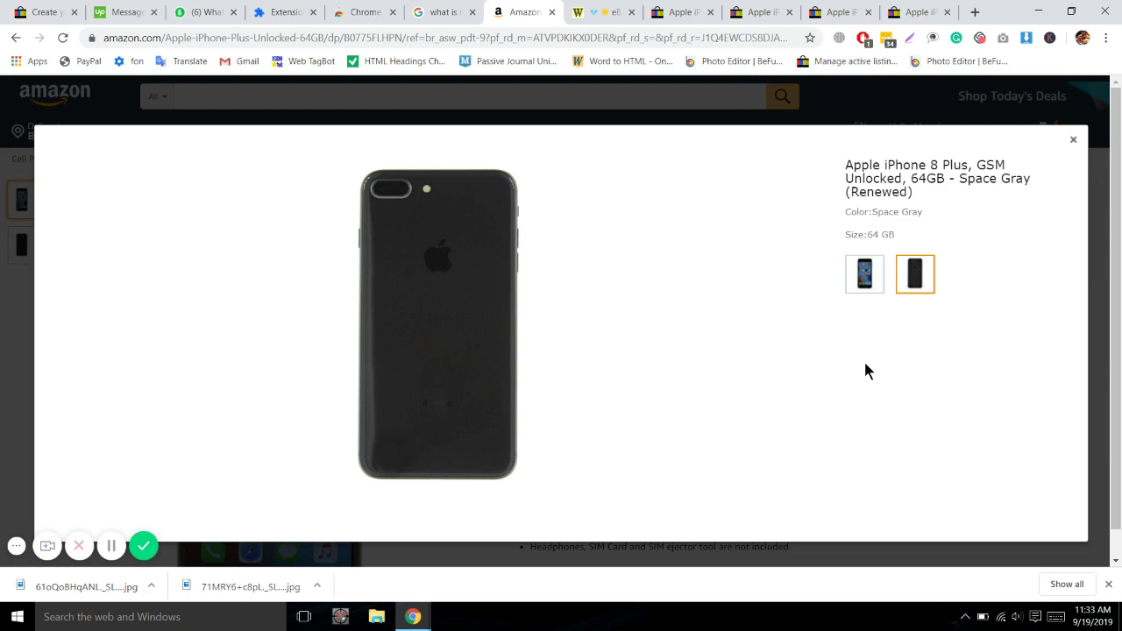
left_click(1071, 142)
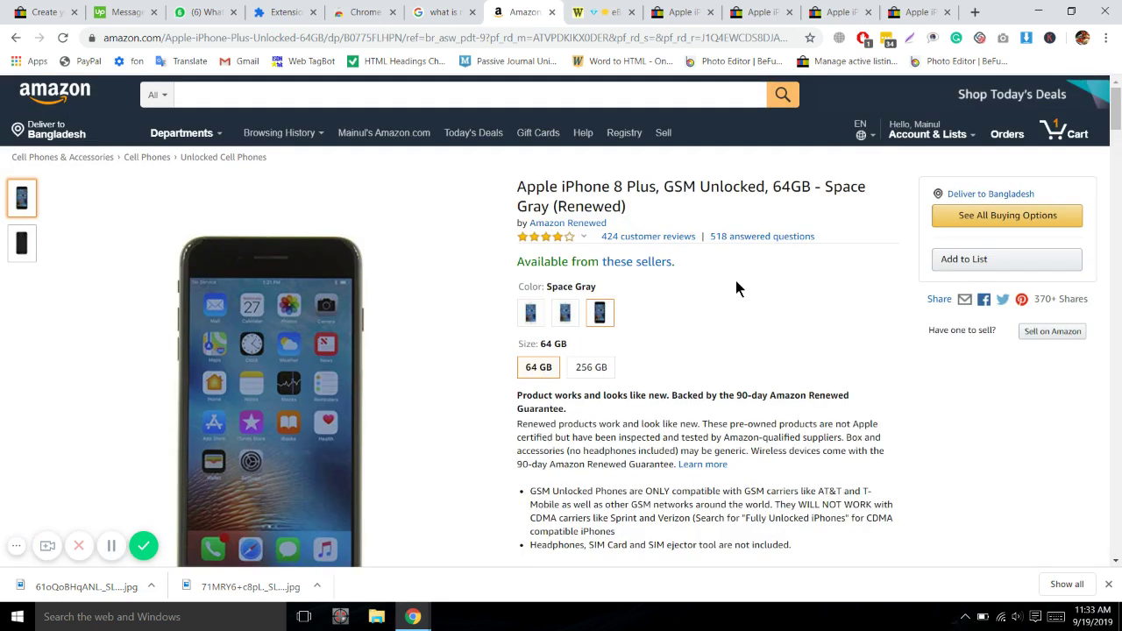
scroll(735, 280, "down", 1)
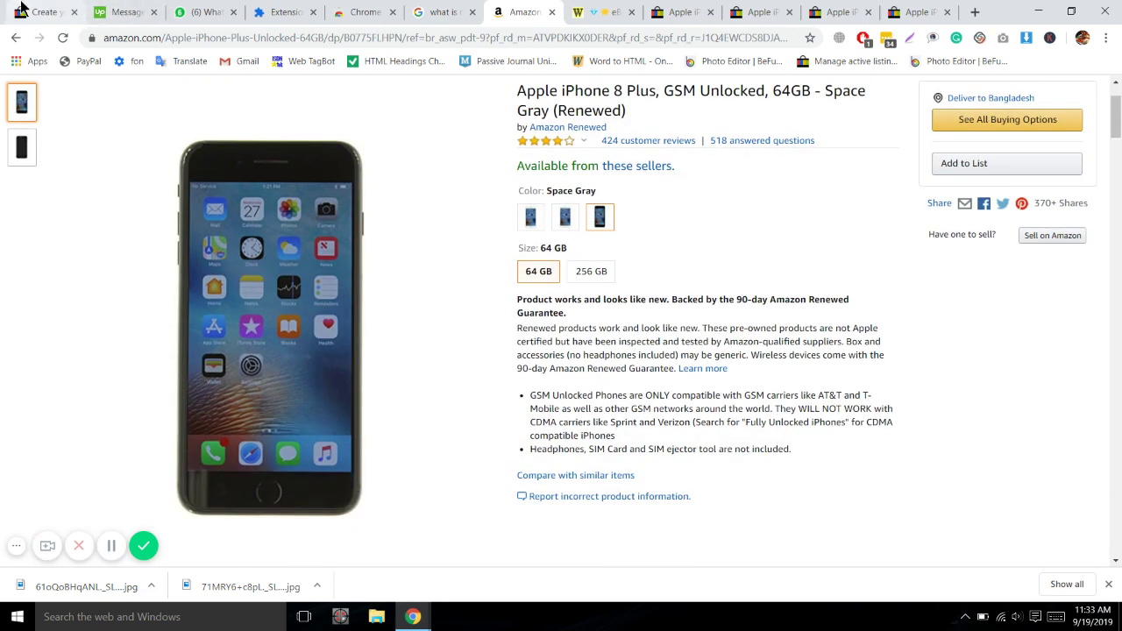
- Go back to the eBay draft listing and examine the item specifics section below the photos
left_click(23, 8)
scroll(625, 260, "down", 1)
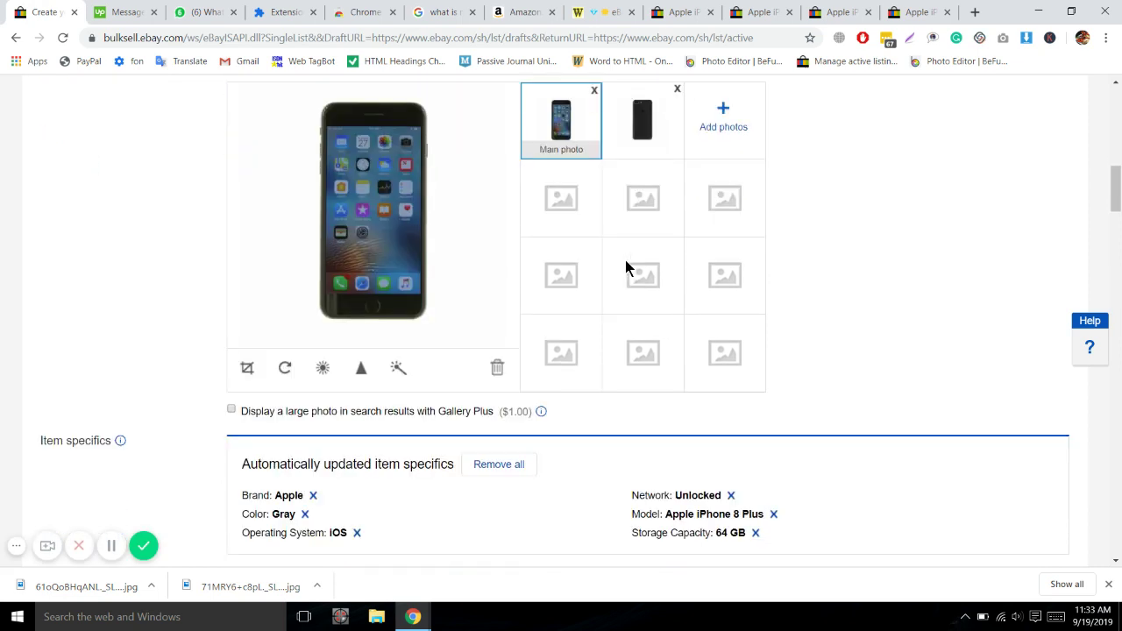
scroll(624, 260, "down", 2)
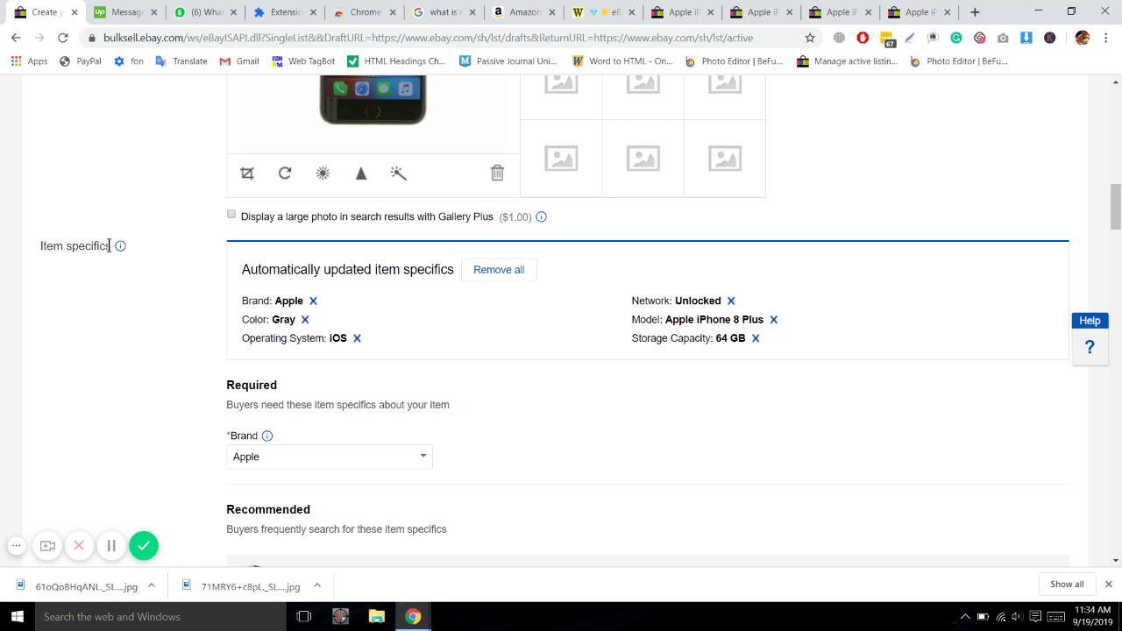
triple_click(40, 246)
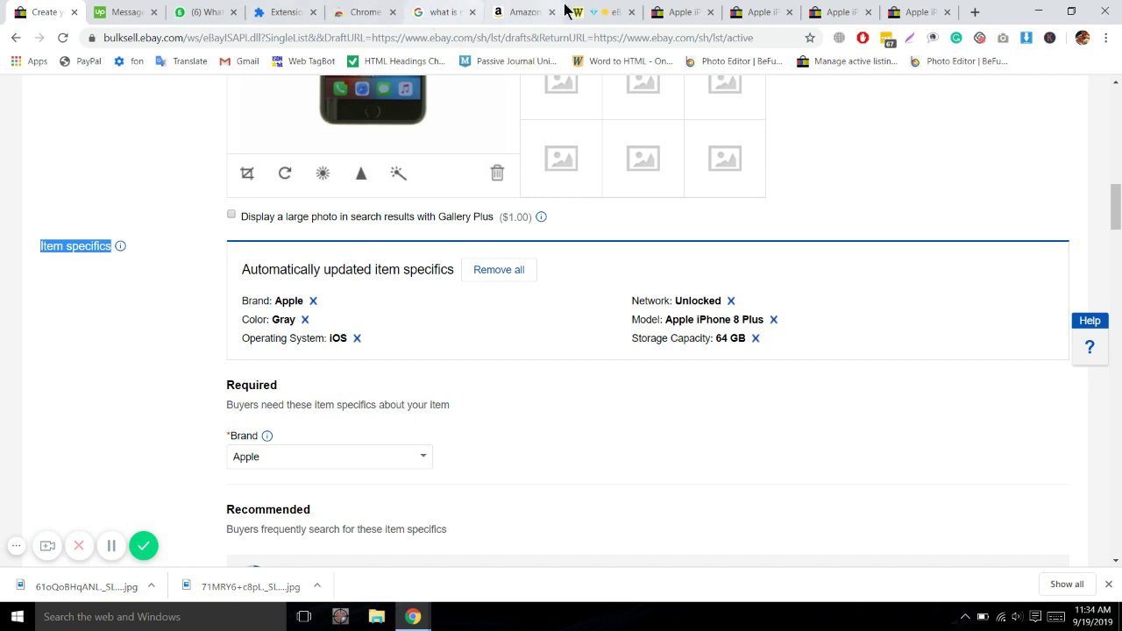
- Switch to the competing eBay listing for a silver iPhone 8 64GB and look over its main details and description
left_click(698, 14)
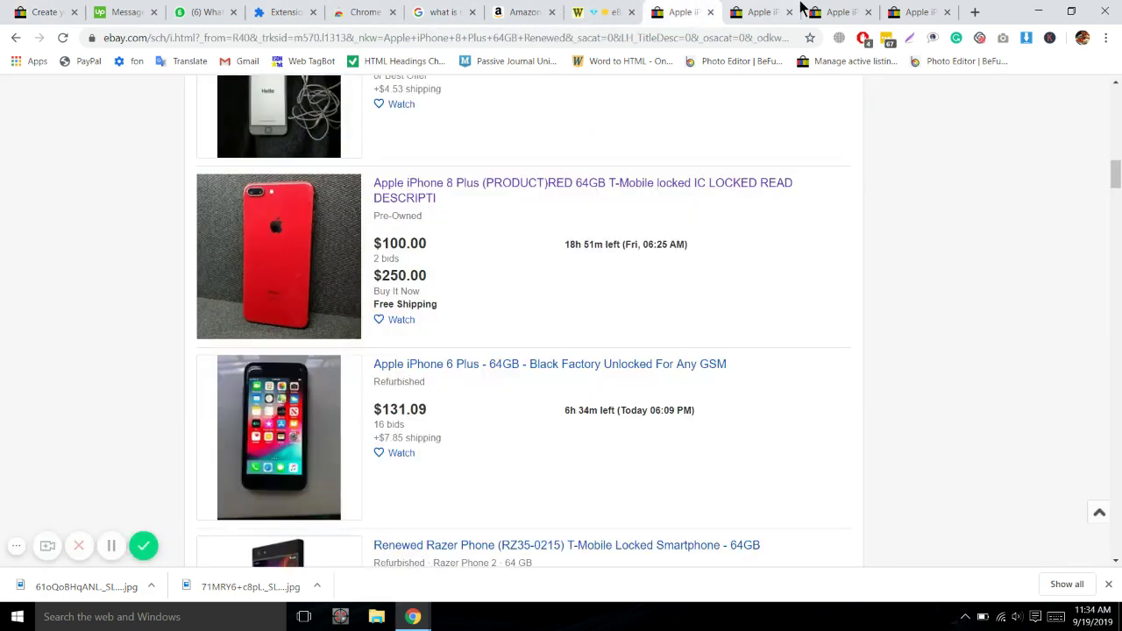
left_click(754, 9)
scroll(624, 253, "down", 10)
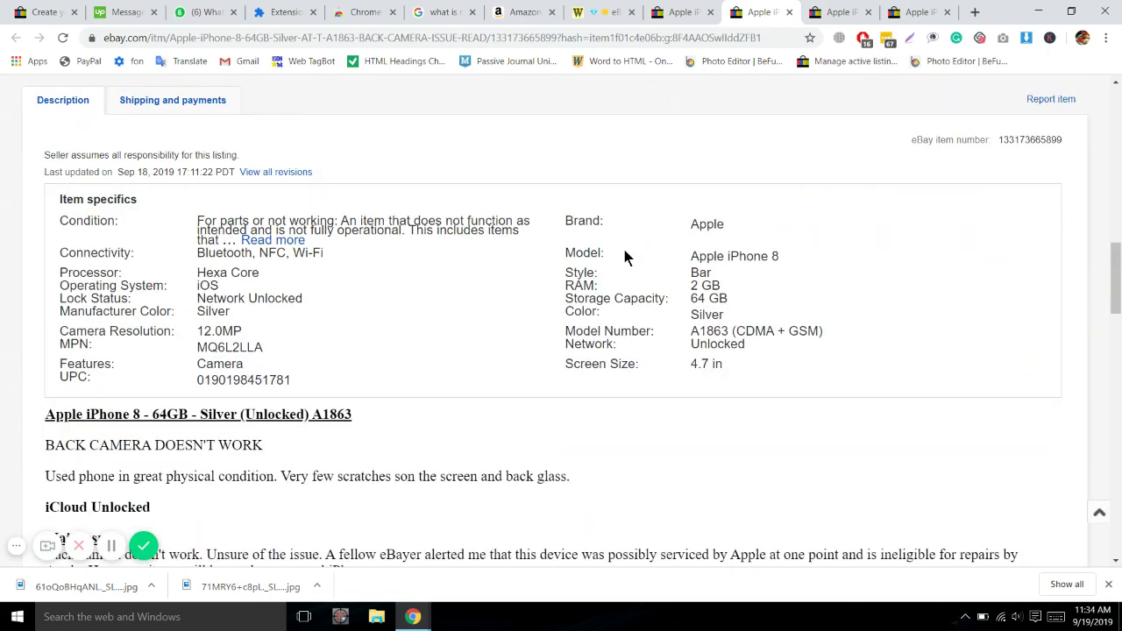
scroll(624, 252, "up", 4)
scroll(624, 252, "up", 6)
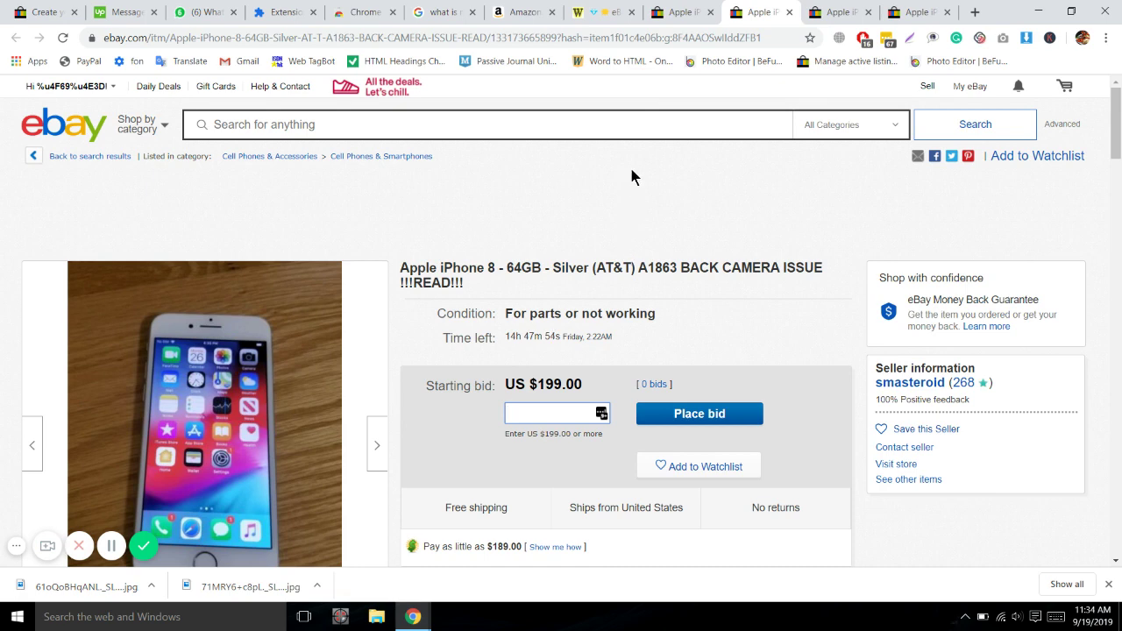
scroll(630, 170, "down", 8)
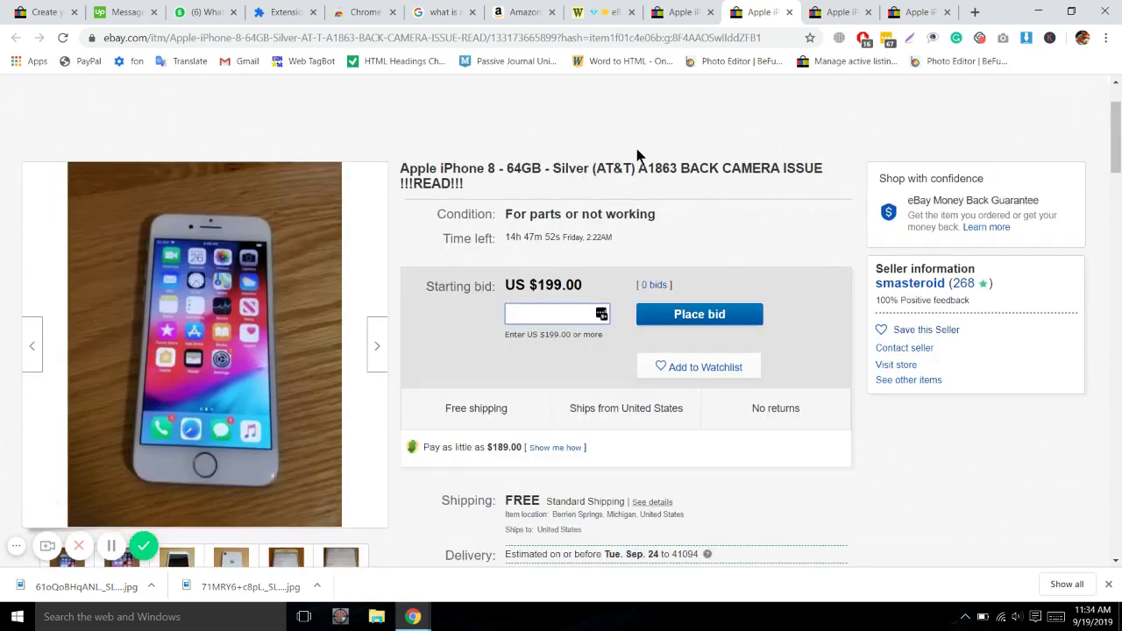
scroll(637, 156, "down", 2)
scroll(636, 155, "up", 7)
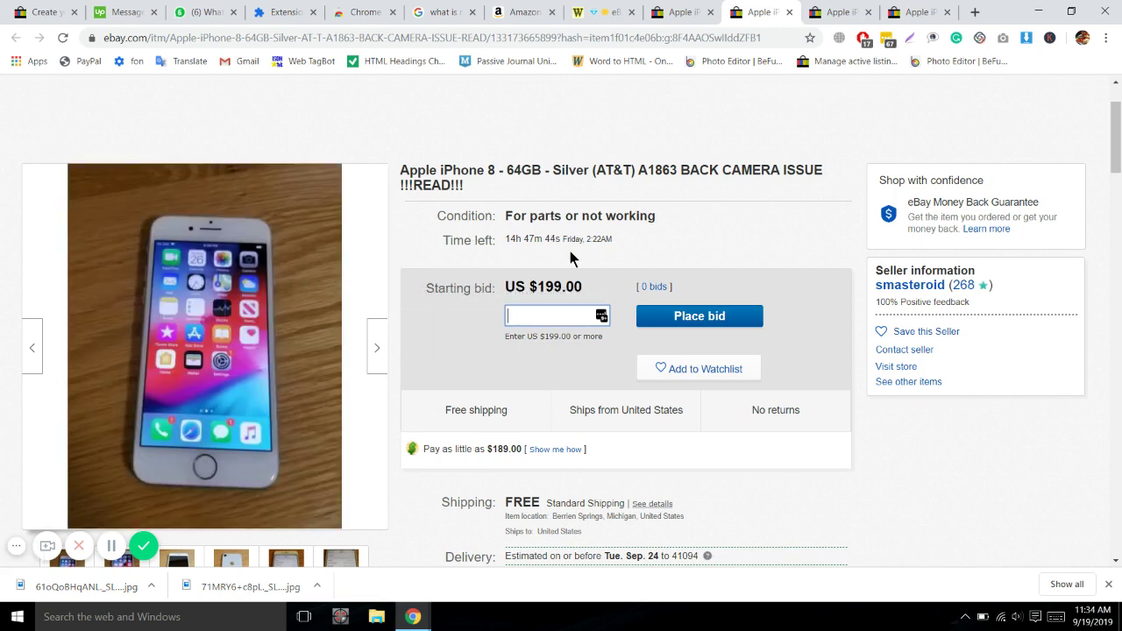
- Examine the item specifics table in the competing listing's description, from the condition to the screen size
scroll(570, 252, "down", 1)
scroll(399, 433, "down", 10)
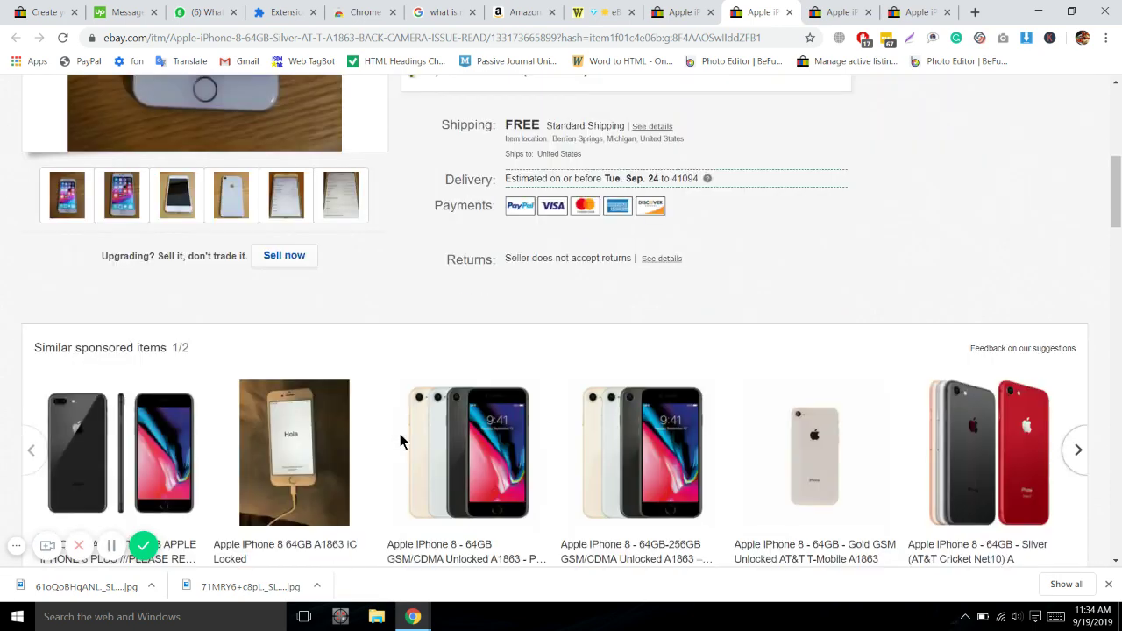
scroll(339, 253, "up", 1)
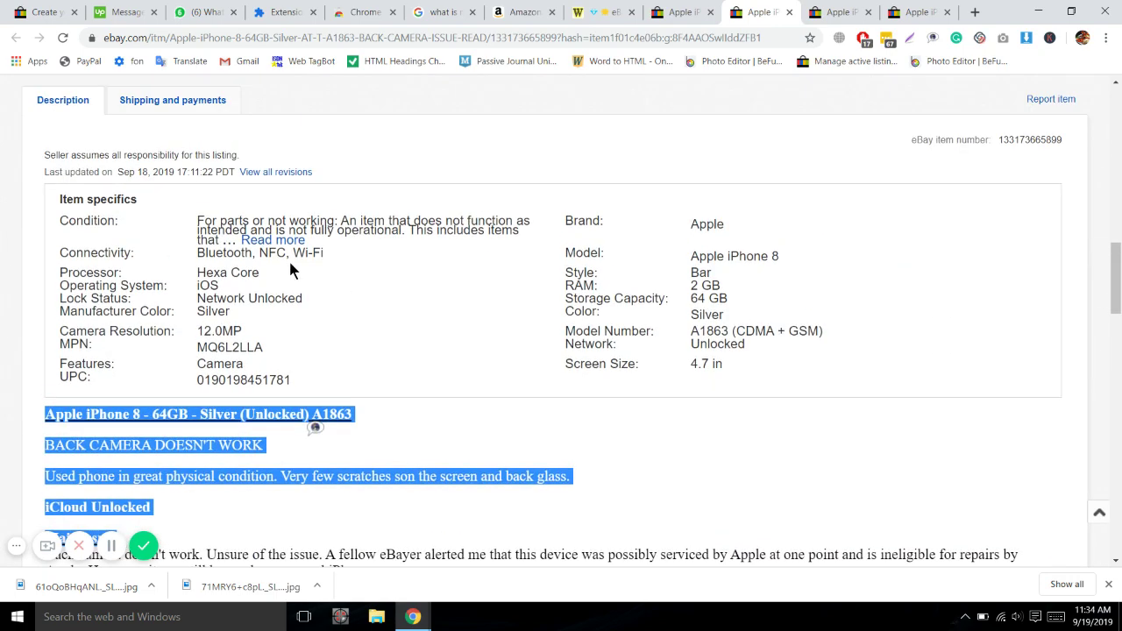
left_click(91, 242)
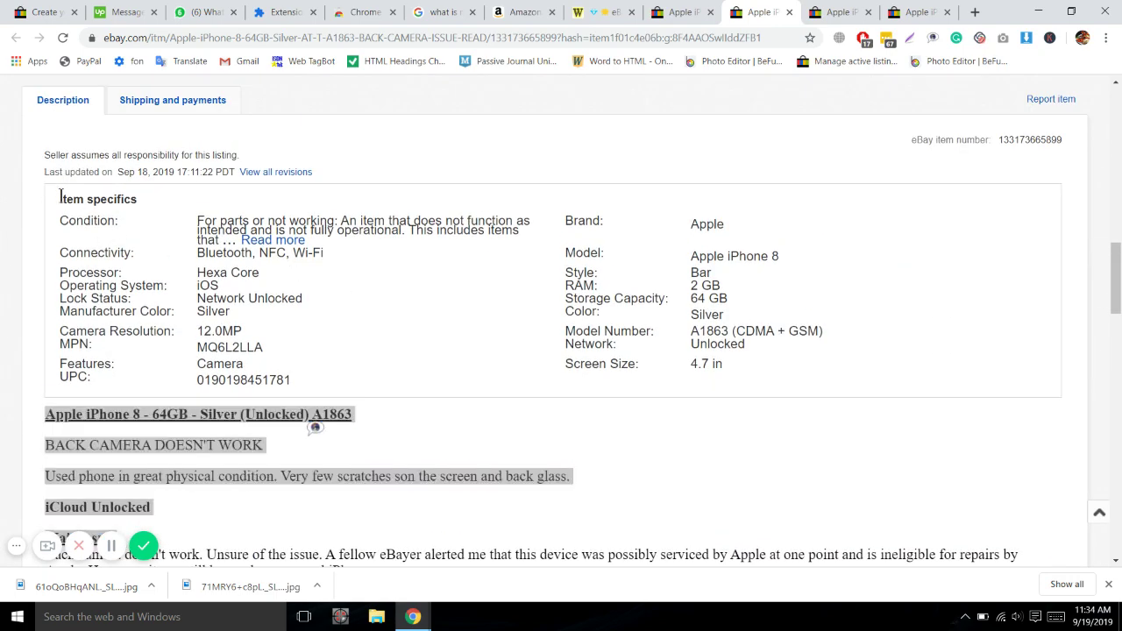
left_click_drag(60, 197, 782, 373)
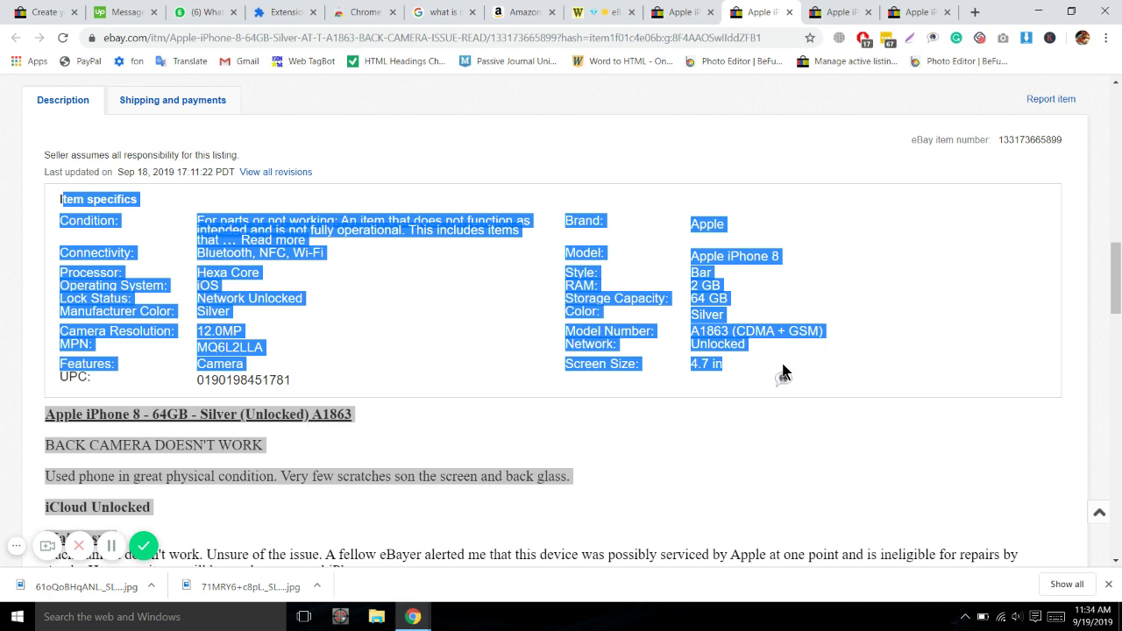
left_click(785, 312)
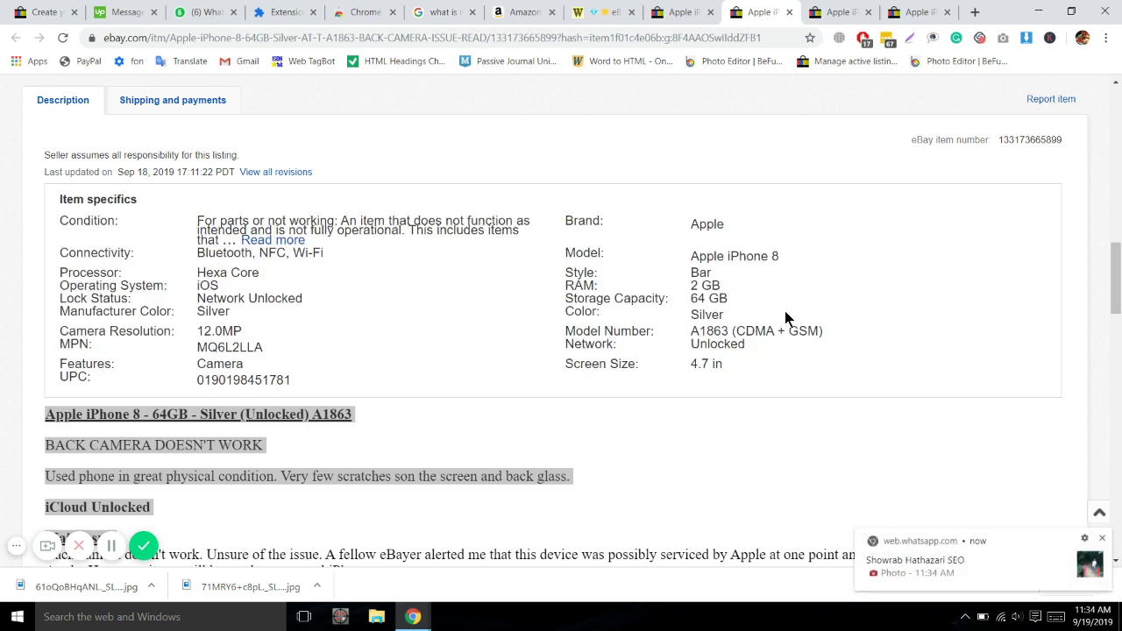
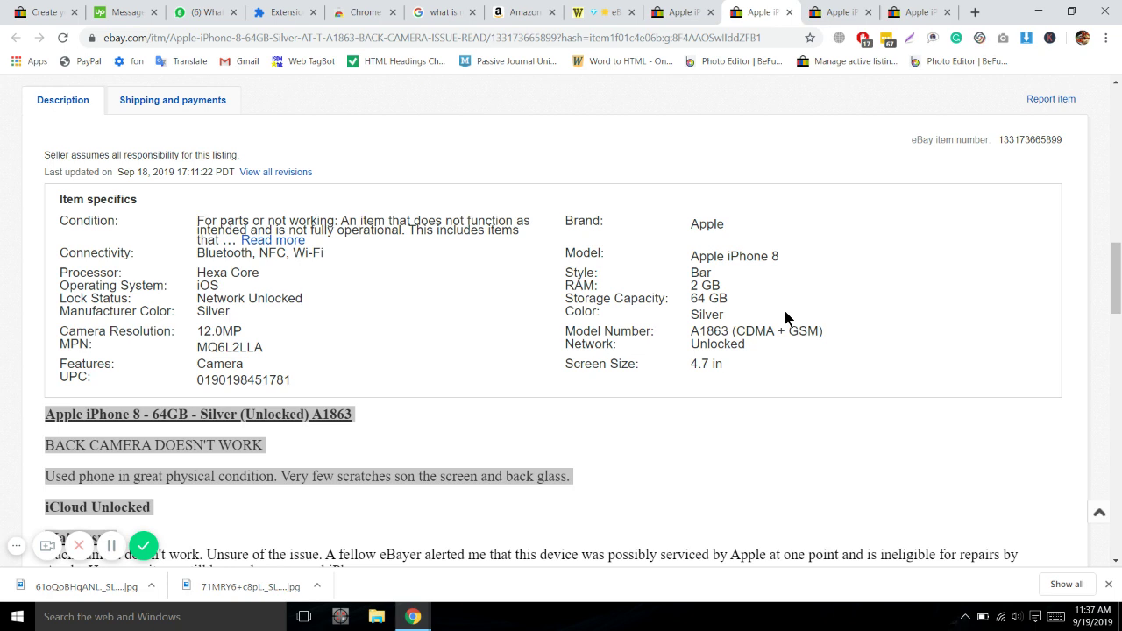
- Return to the eBay draft listing and review the item specifics from the automatically updated values down to the empty Screen Size field
left_click(32, 10)
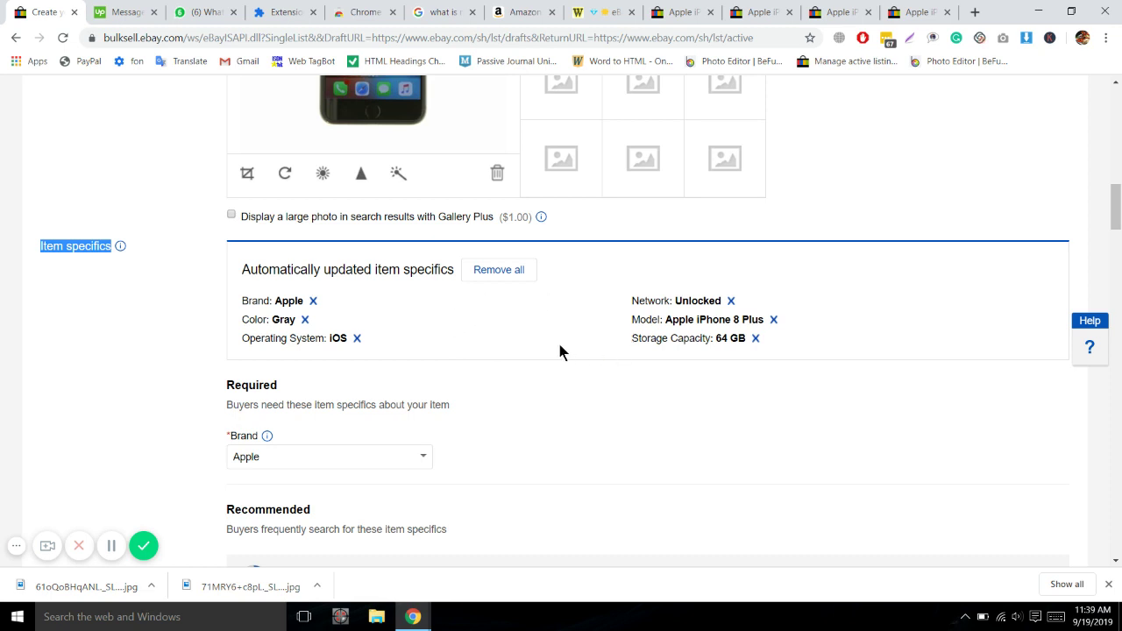
scroll(578, 336, "down", 1)
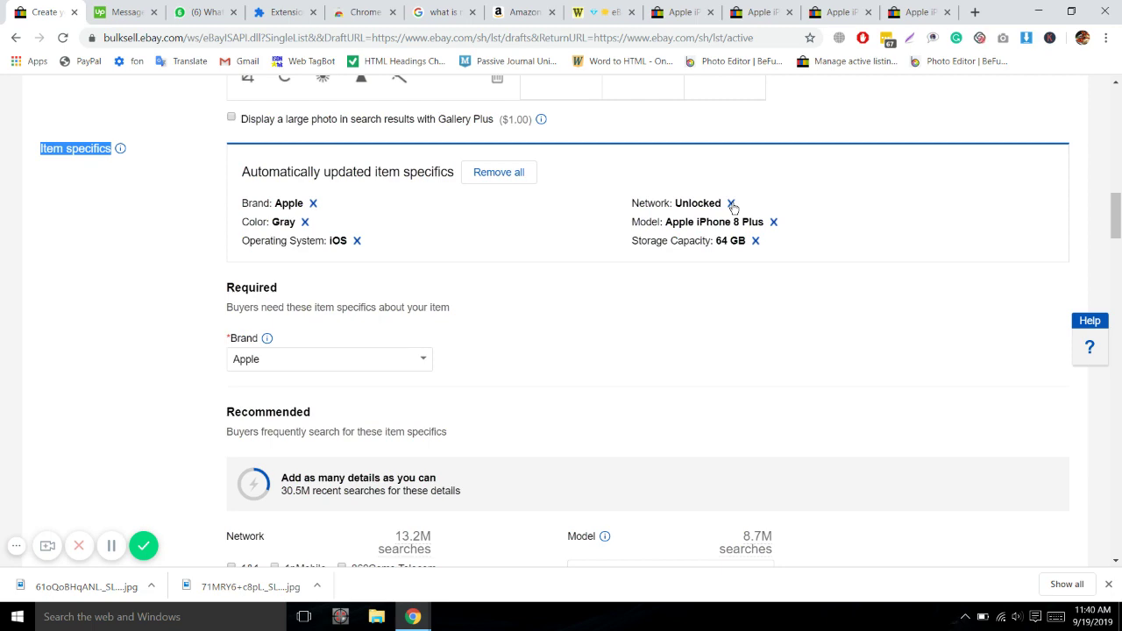
scroll(732, 205, "down", 4)
scroll(731, 204, "up", 3)
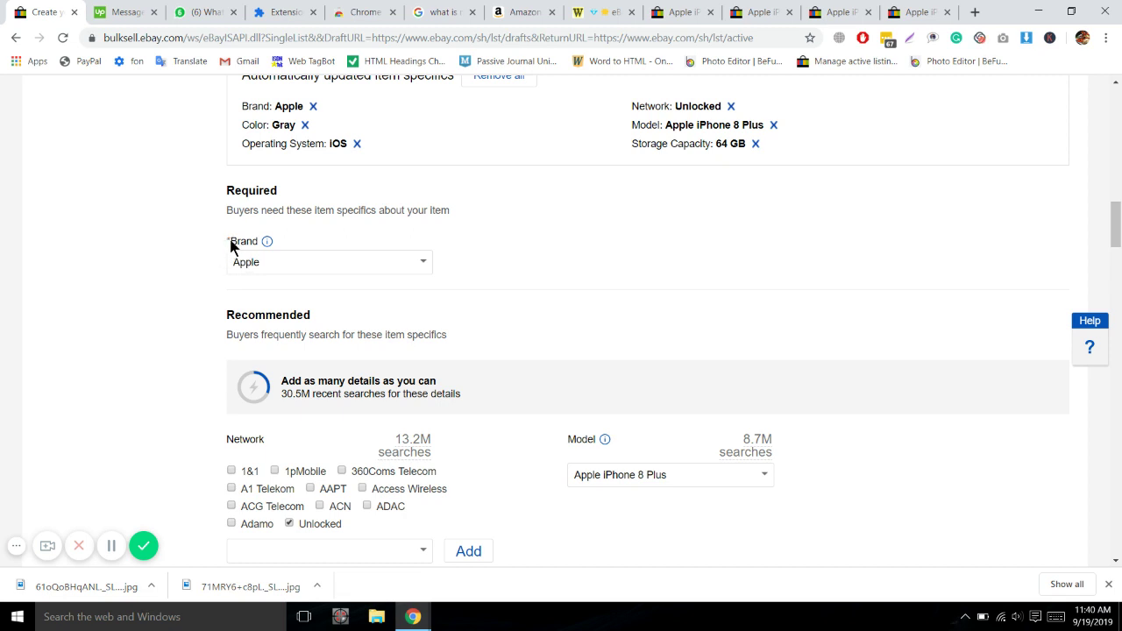
scroll(506, 283, "down", 4)
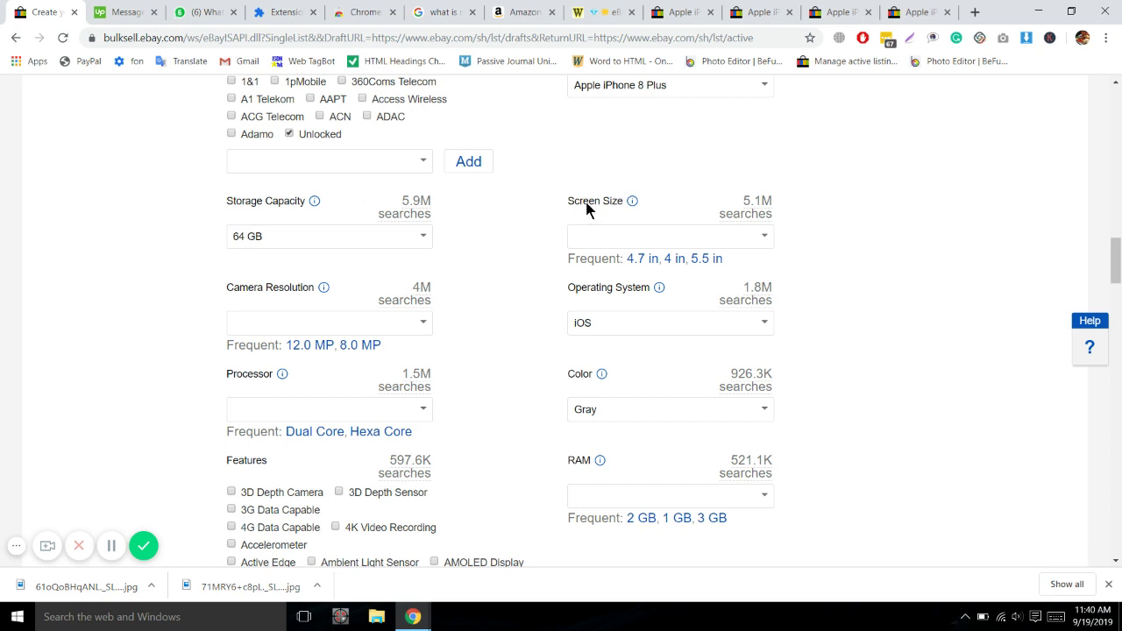
left_click(600, 232)
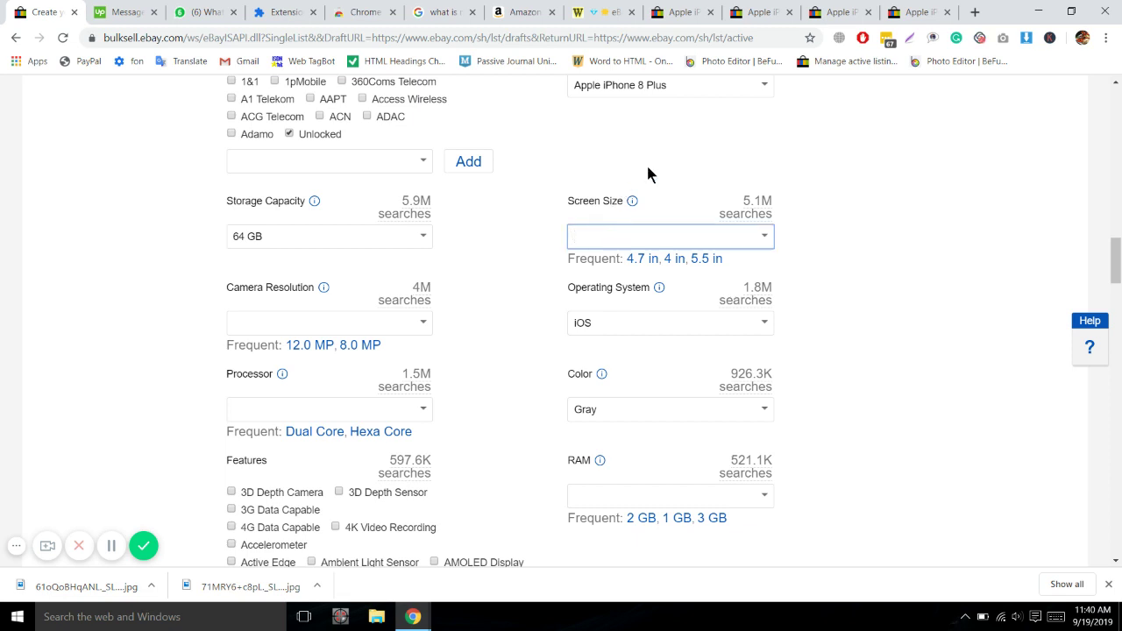
- Check the phone model name in the title of the competing silver iPhone 8 listing, and return to the draft listing
left_click(759, 11)
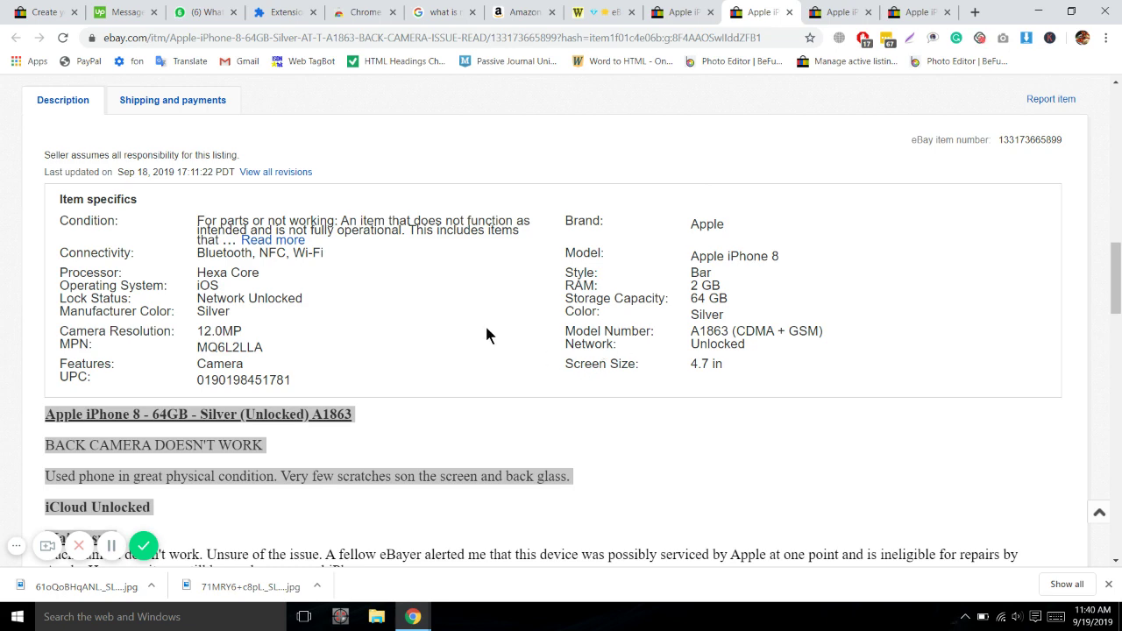
scroll(479, 440, "up", 15)
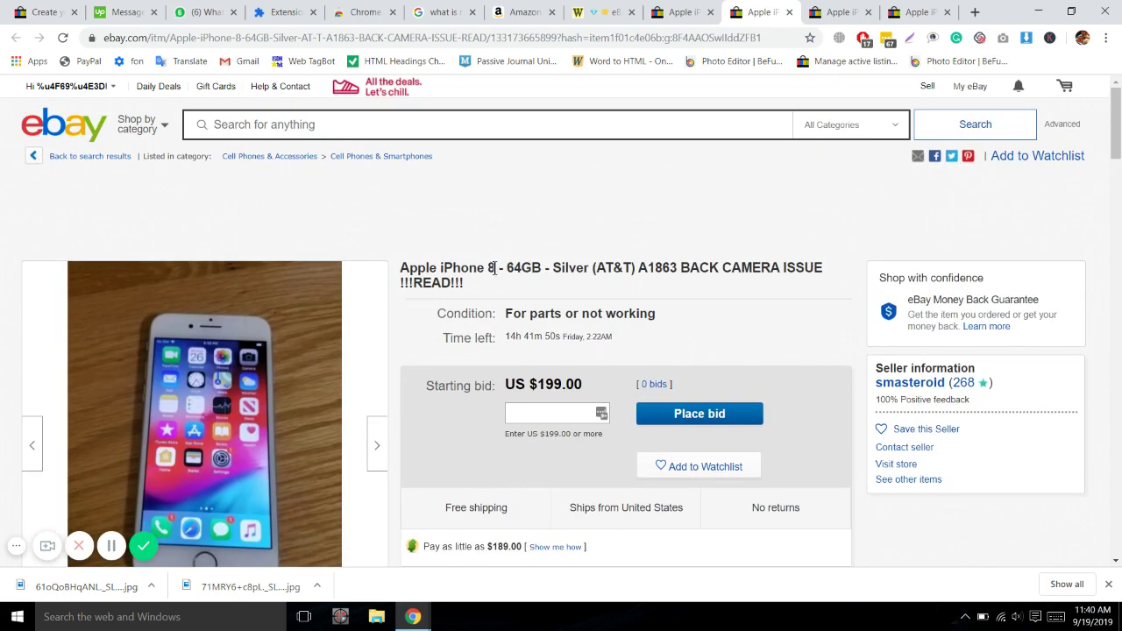
left_click_drag(496, 268, 401, 264)
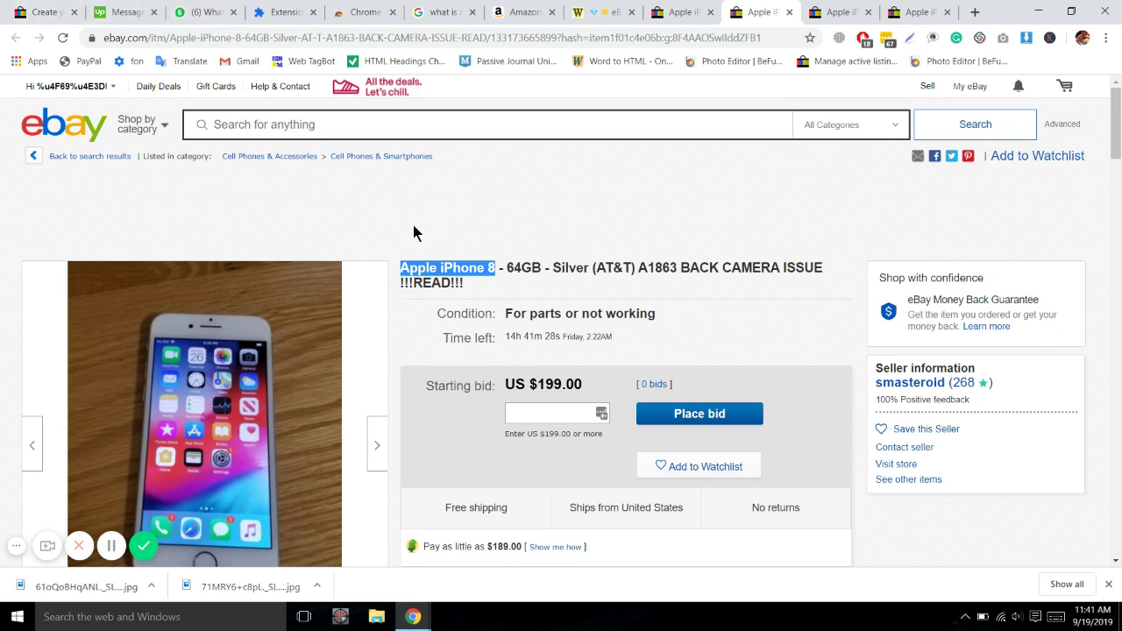
left_click(21, 13)
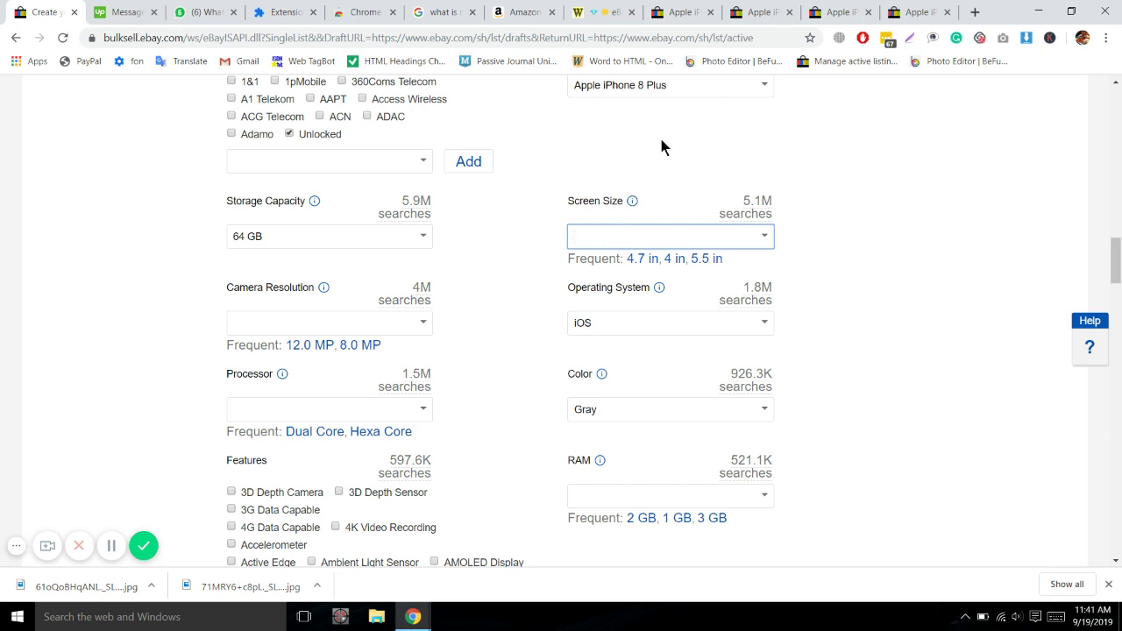
- Switch to the Amazon page for the iPhone 8 Plus and examine its comparison table and product information for specifications
left_click(530, 11)
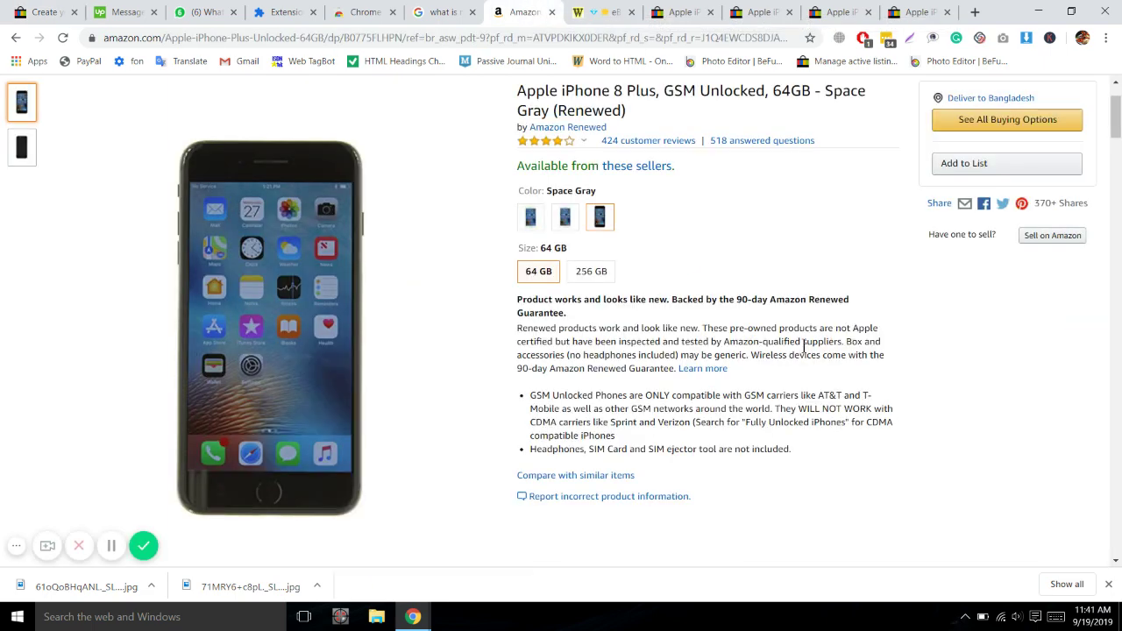
scroll(804, 345, "down", 10)
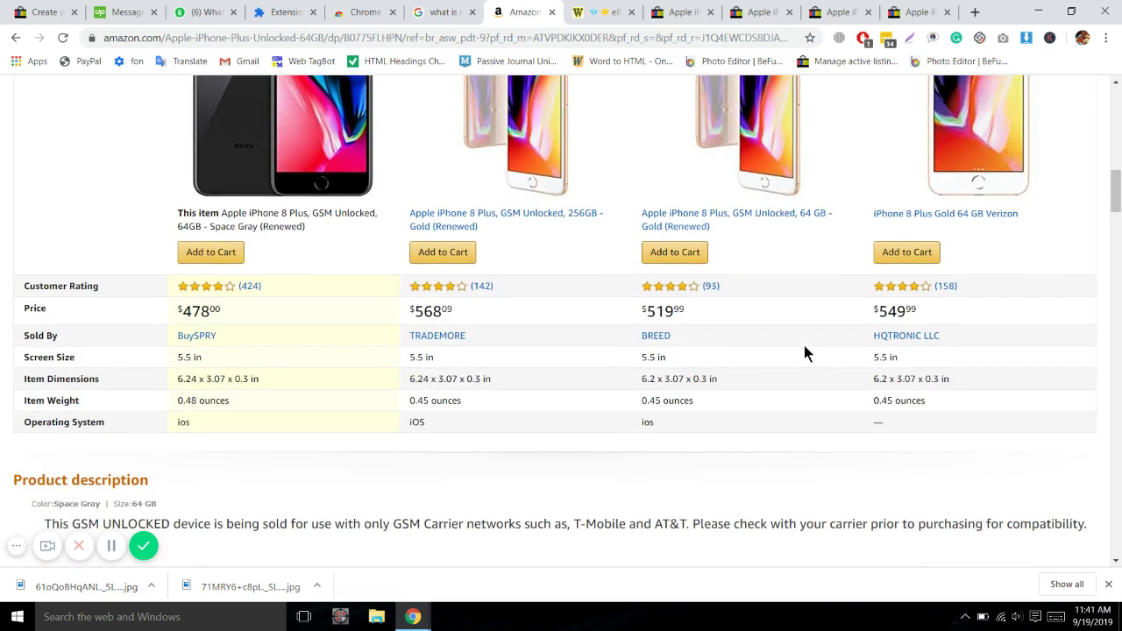
scroll(804, 353, "down", 2)
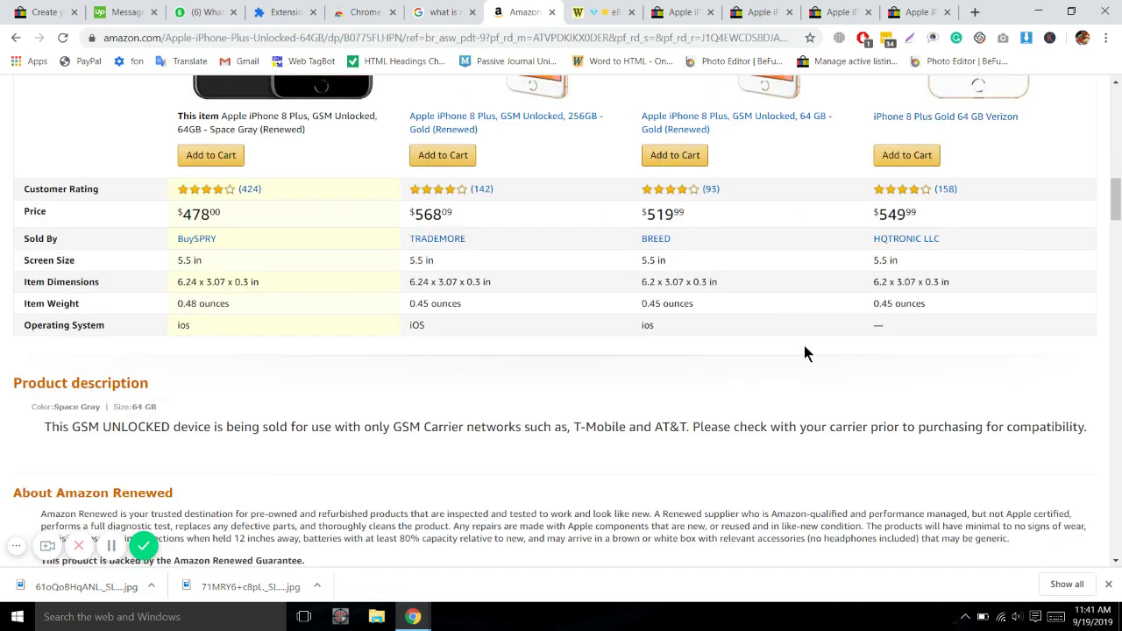
scroll(803, 345, "up", 1)
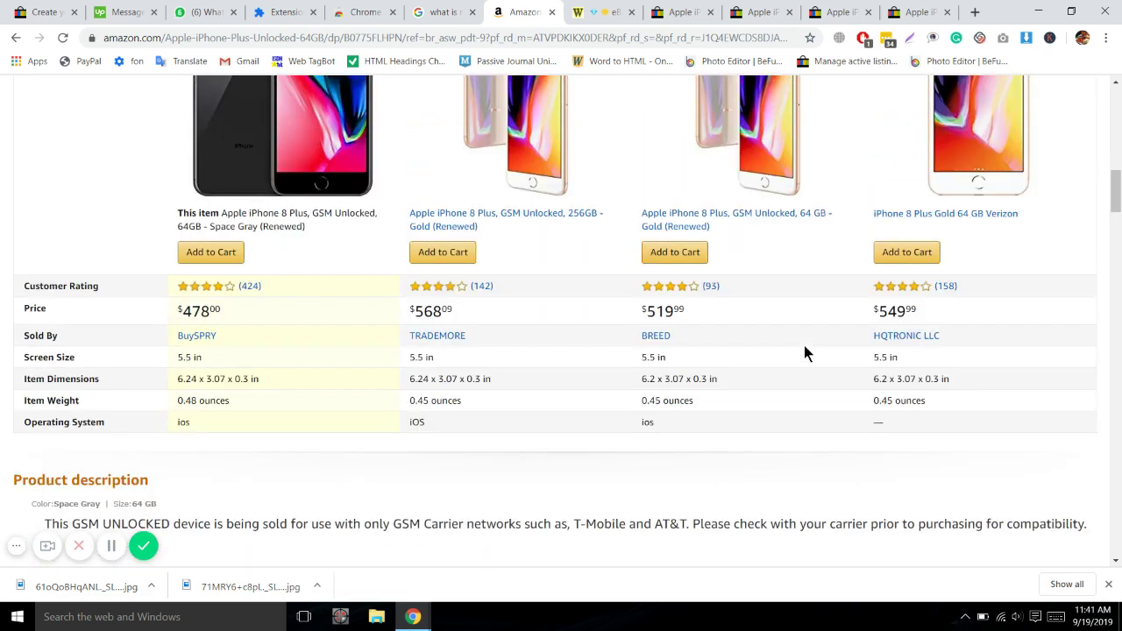
scroll(803, 353, "down", 5)
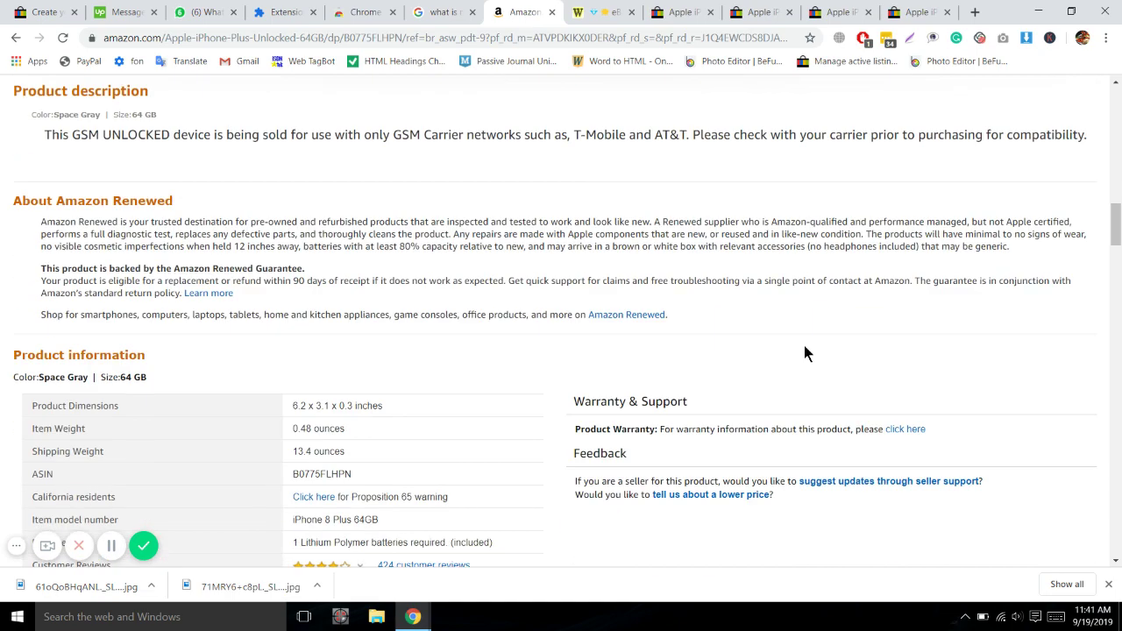
scroll(805, 348, "down", 3)
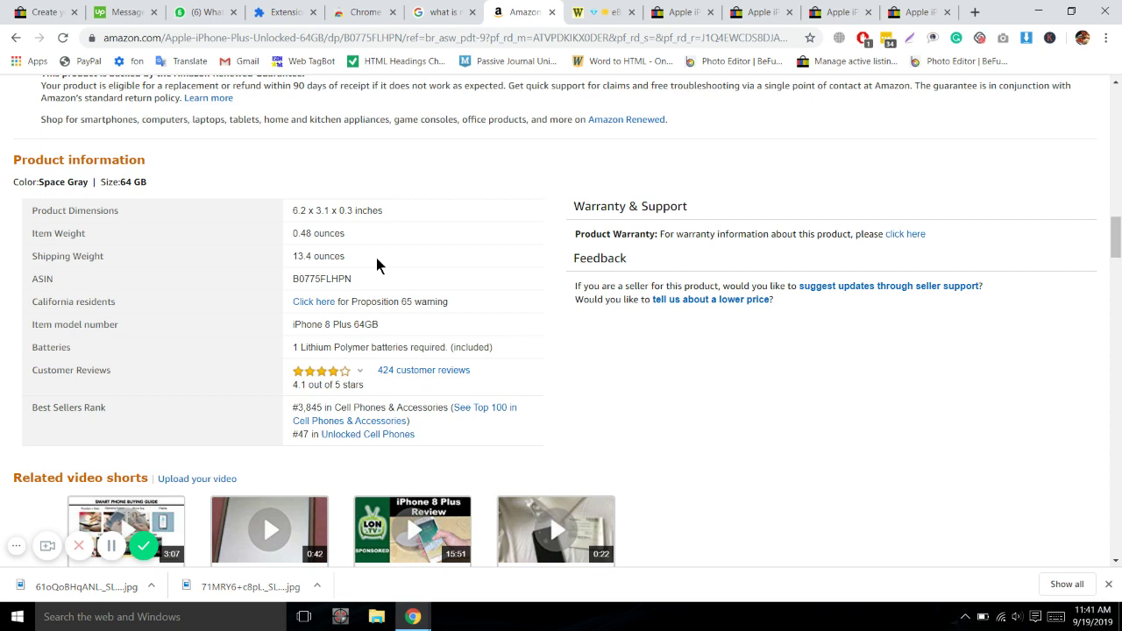
- Return to the eBay draft listing and set the RAM item specific to 2 GB
left_click(45, 11)
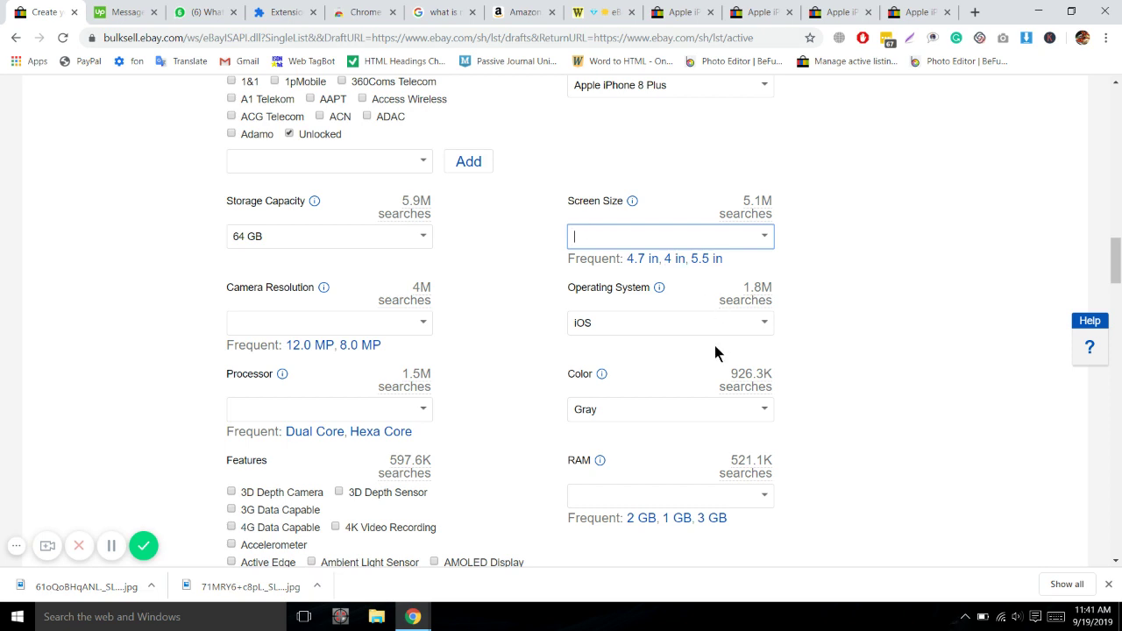
scroll(714, 345, "down", 1)
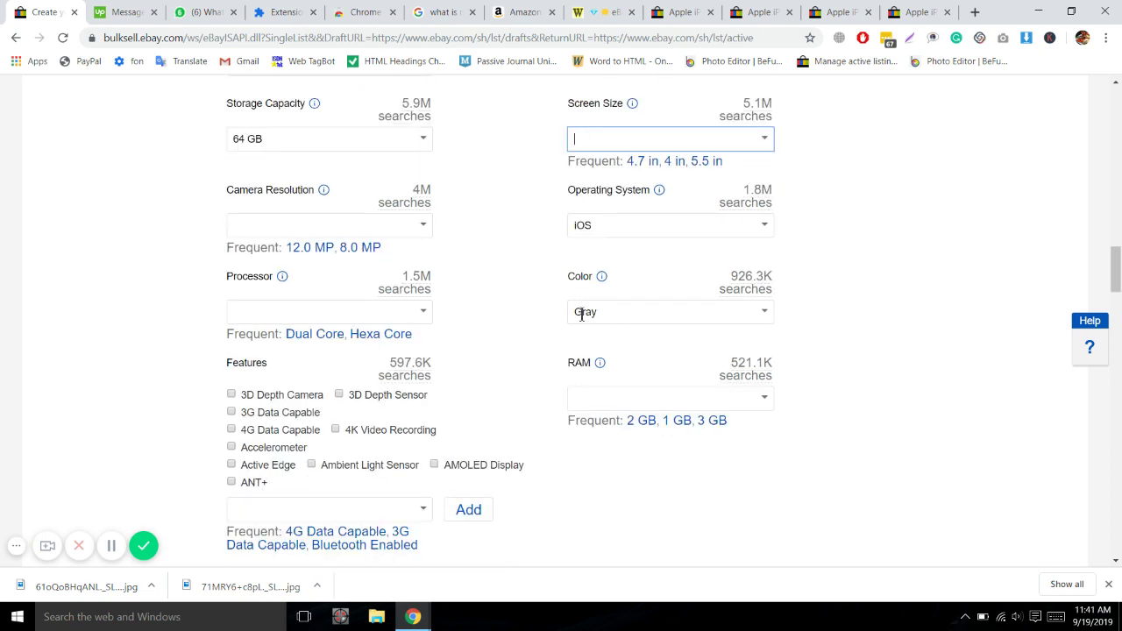
left_click(591, 399)
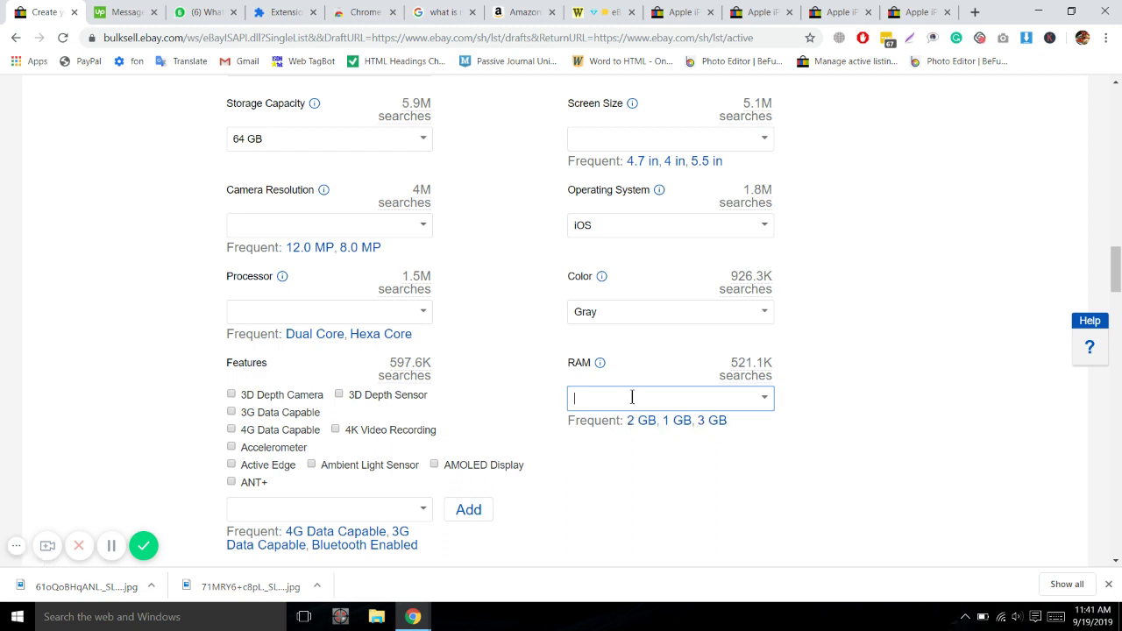
left_click(642, 421)
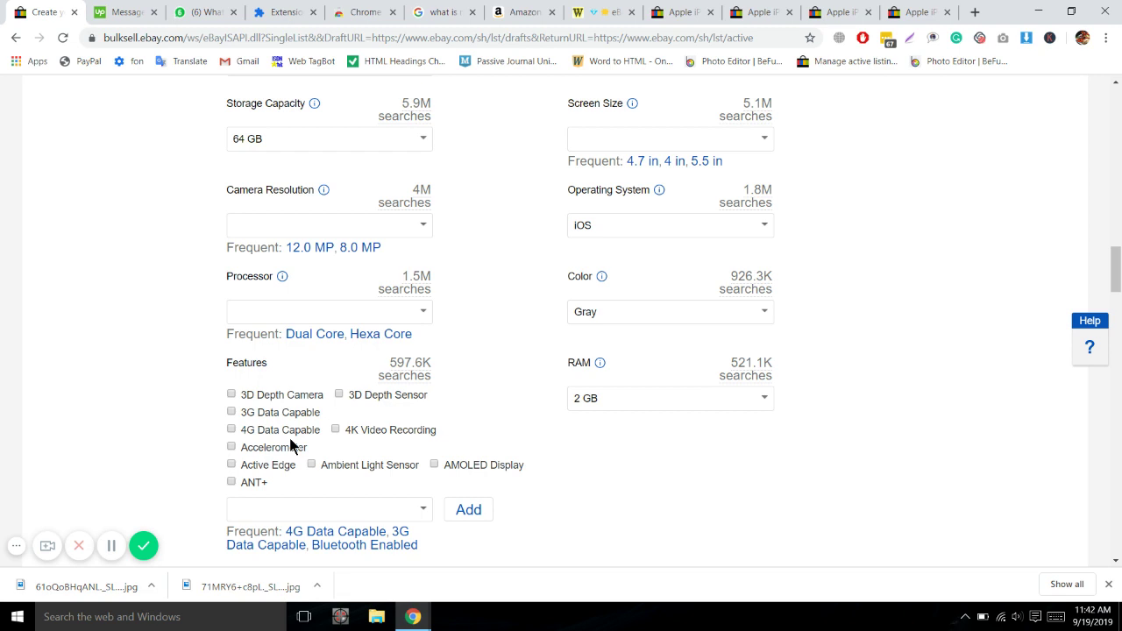
- Mark 4G Data Capable and AMOLED Display as features of the phone in the item specifics
left_click(259, 508)
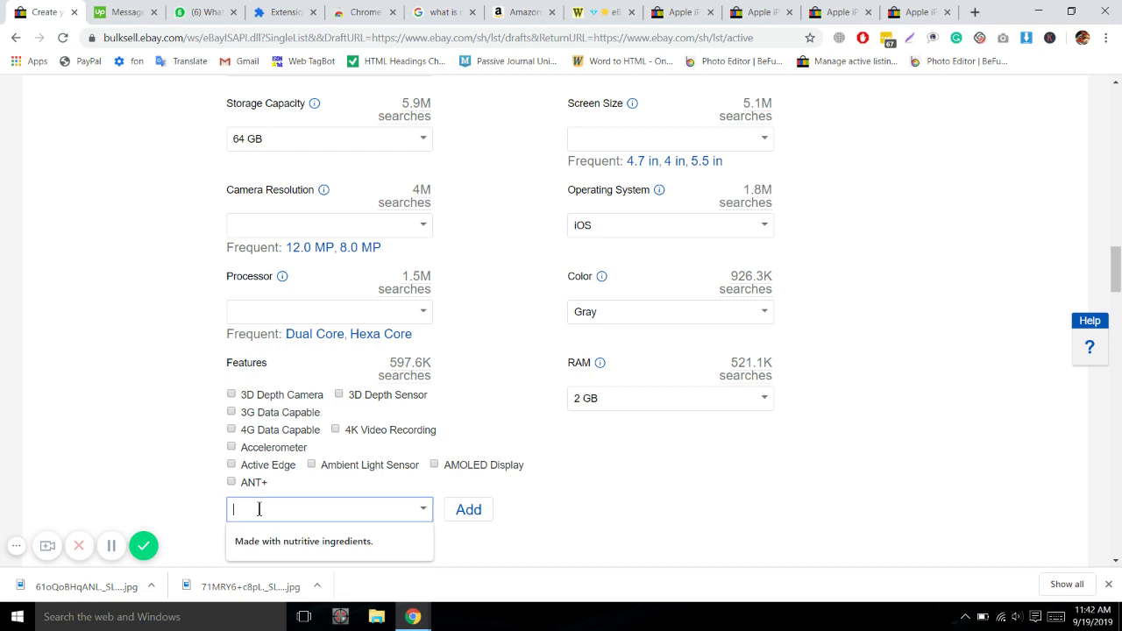
left_click(231, 429)
scroll(260, 428, "down", 2)
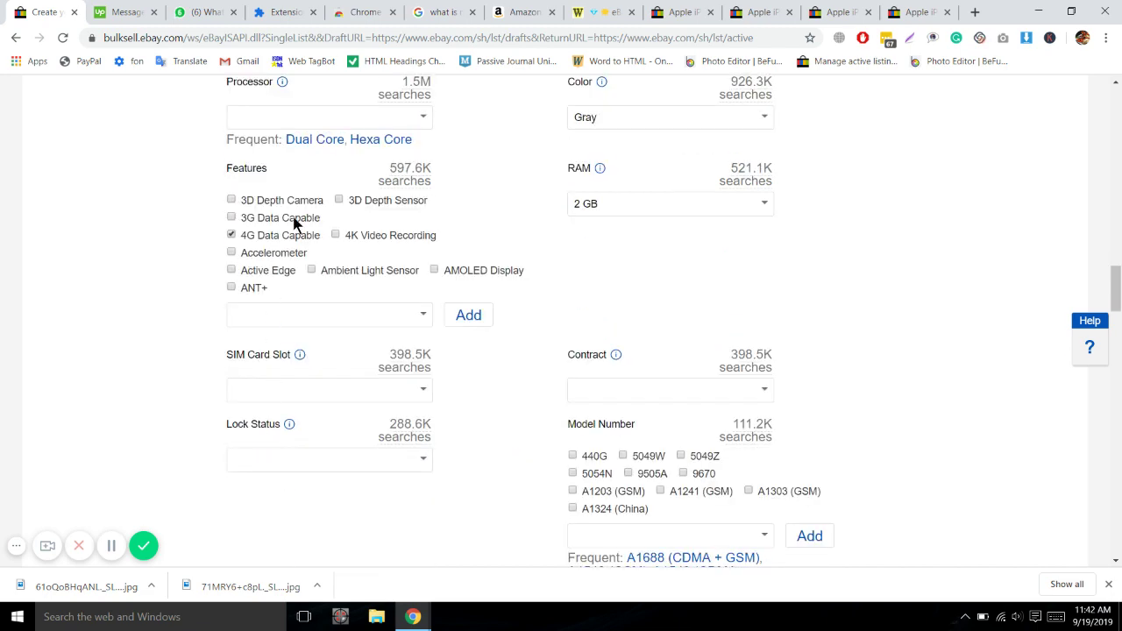
left_click(434, 271)
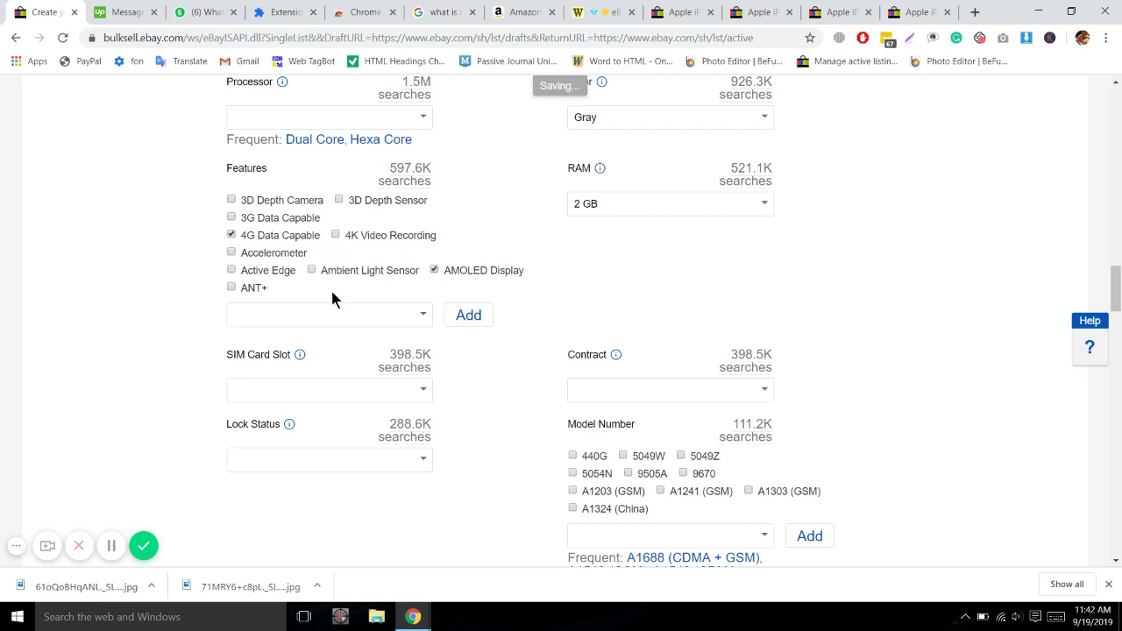
left_click(299, 313)
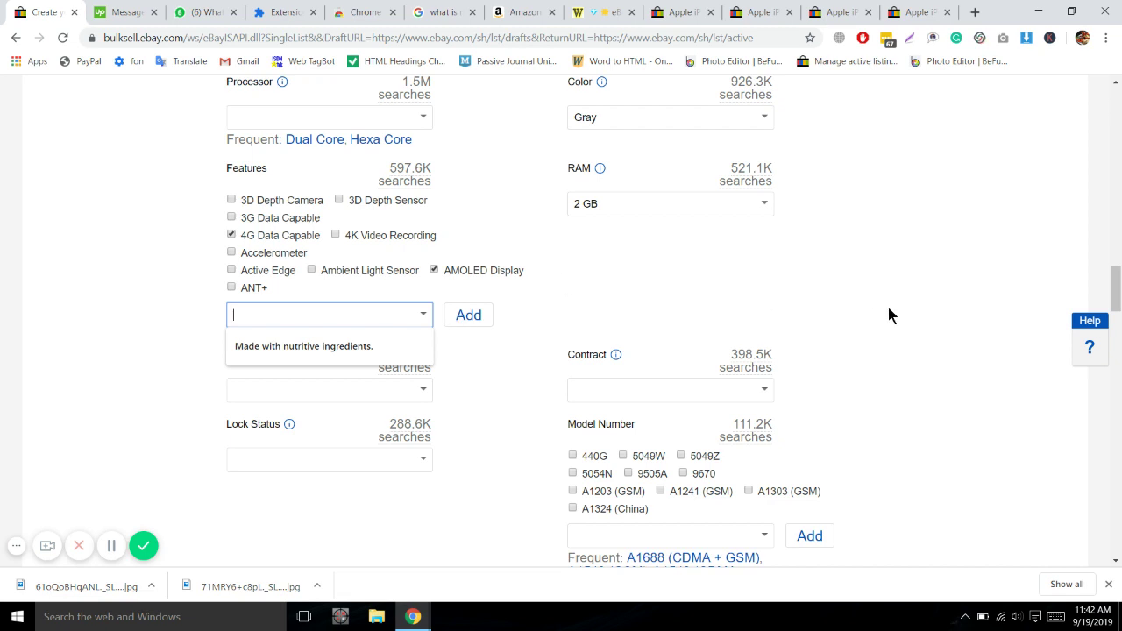
left_click(943, 306)
- Set the MPN item specific to Does Not Apply
scroll(944, 311, "down", 1)
scroll(944, 312, "down", 2)
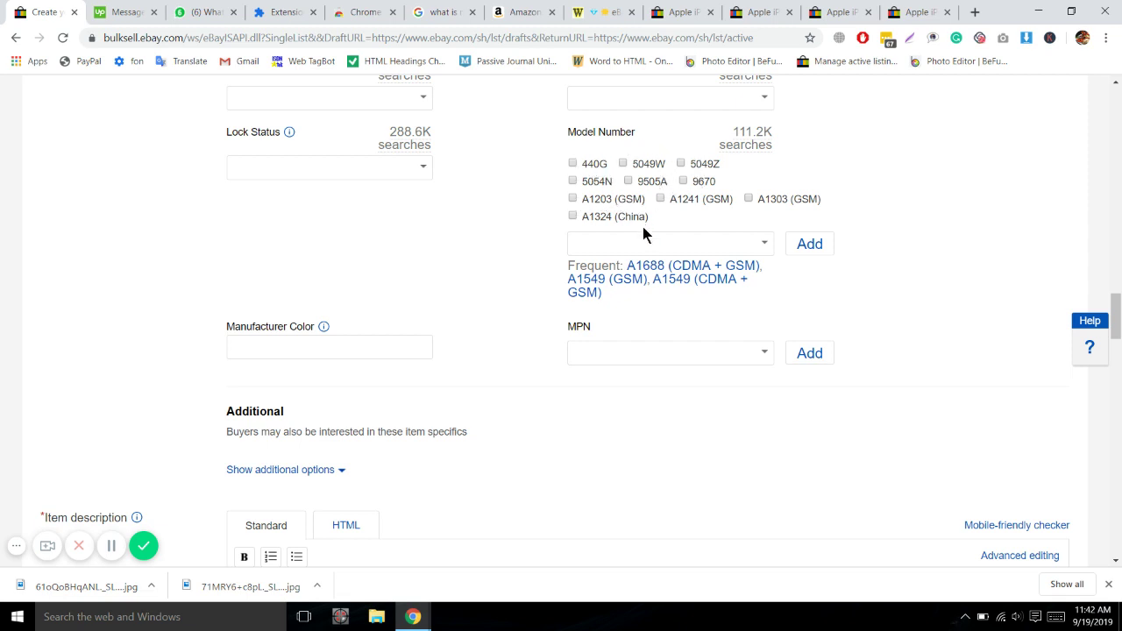
left_click(628, 243)
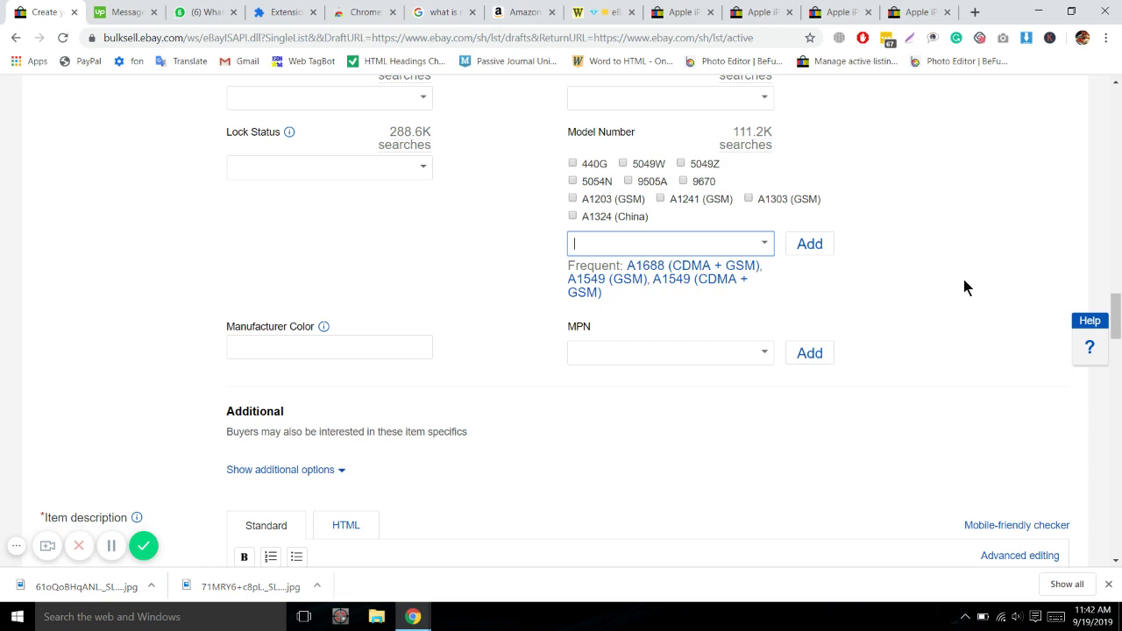
scroll(964, 287, "down", 2)
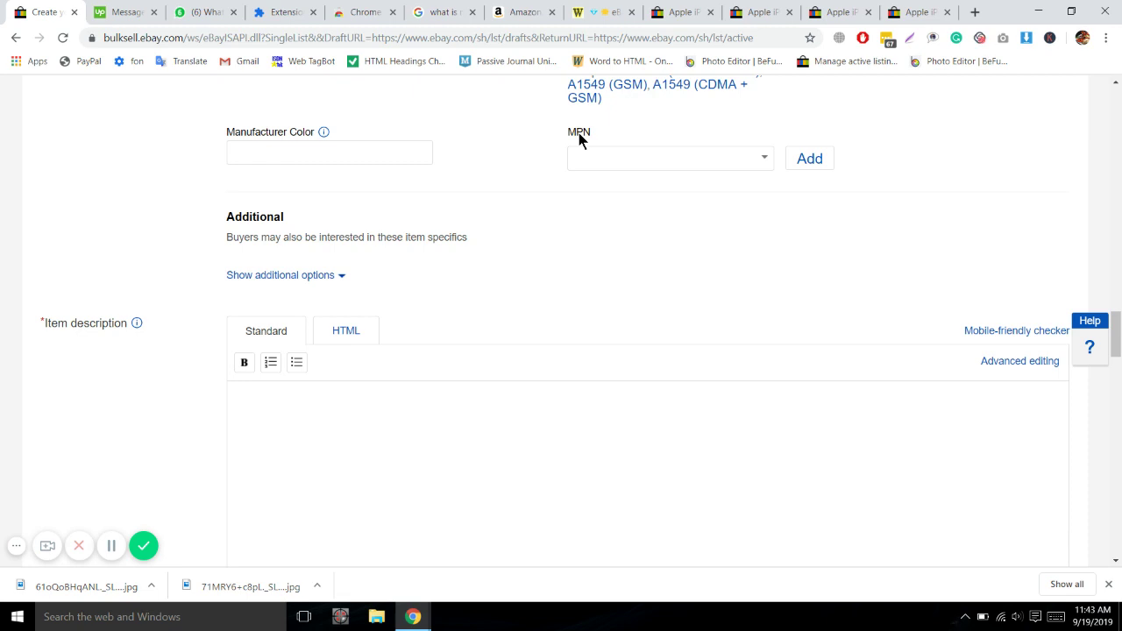
left_click(609, 158)
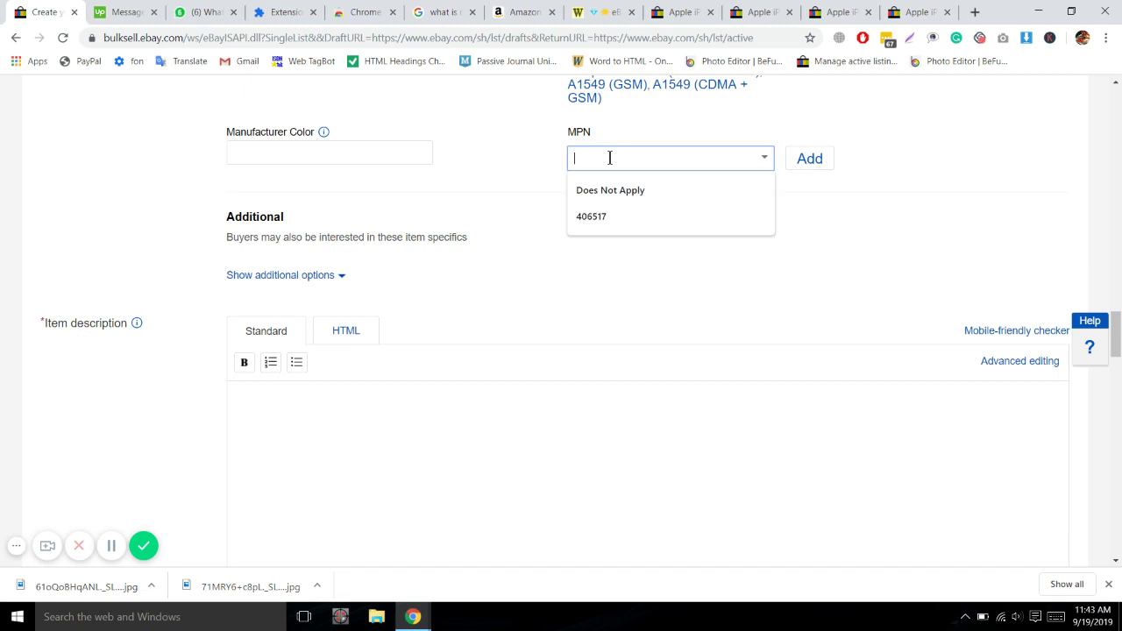
left_click(612, 189)
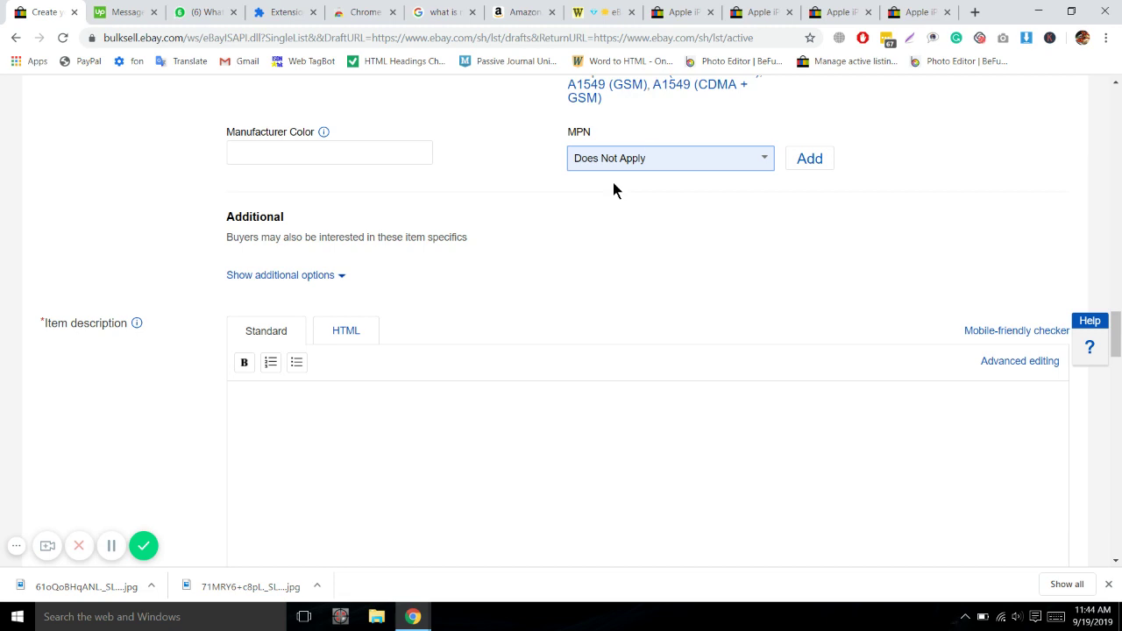
- Go to the draft's item description section, switch to the Amazon product page and look through its bullet points, description and product information
scroll(370, 228, "down", 1)
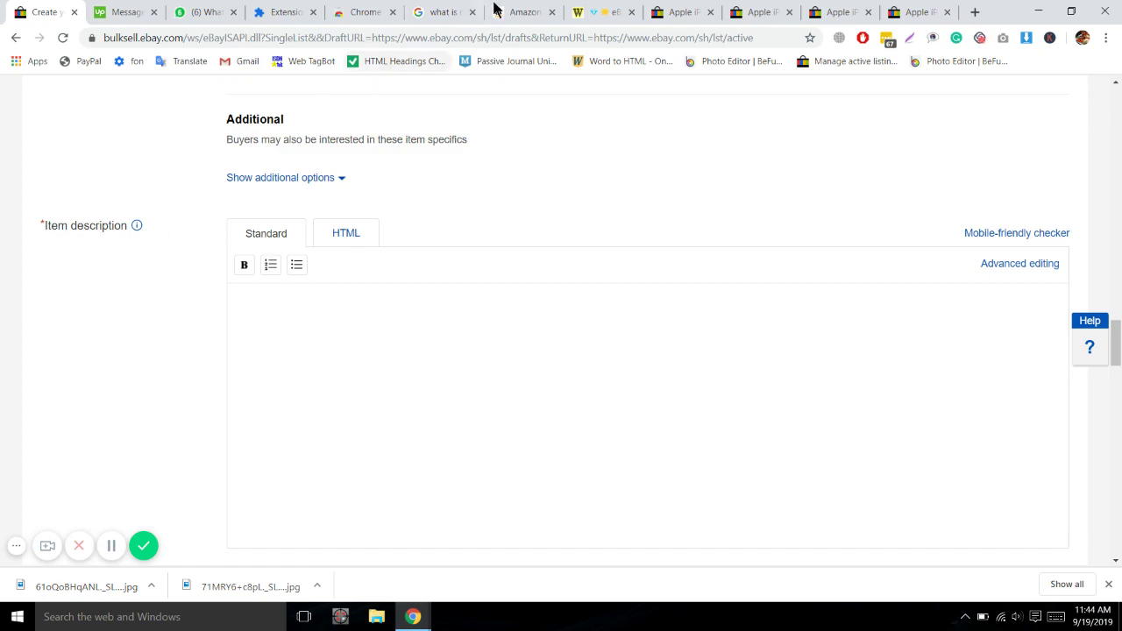
left_click(518, 12)
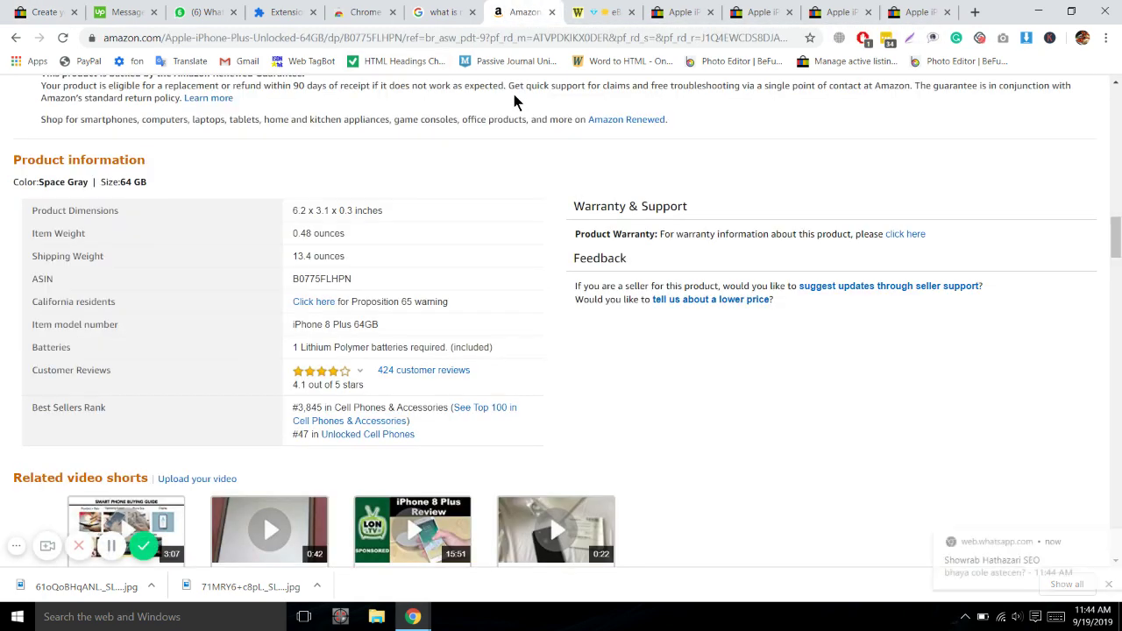
scroll(514, 103, "down", 1)
scroll(515, 103, "down", 9)
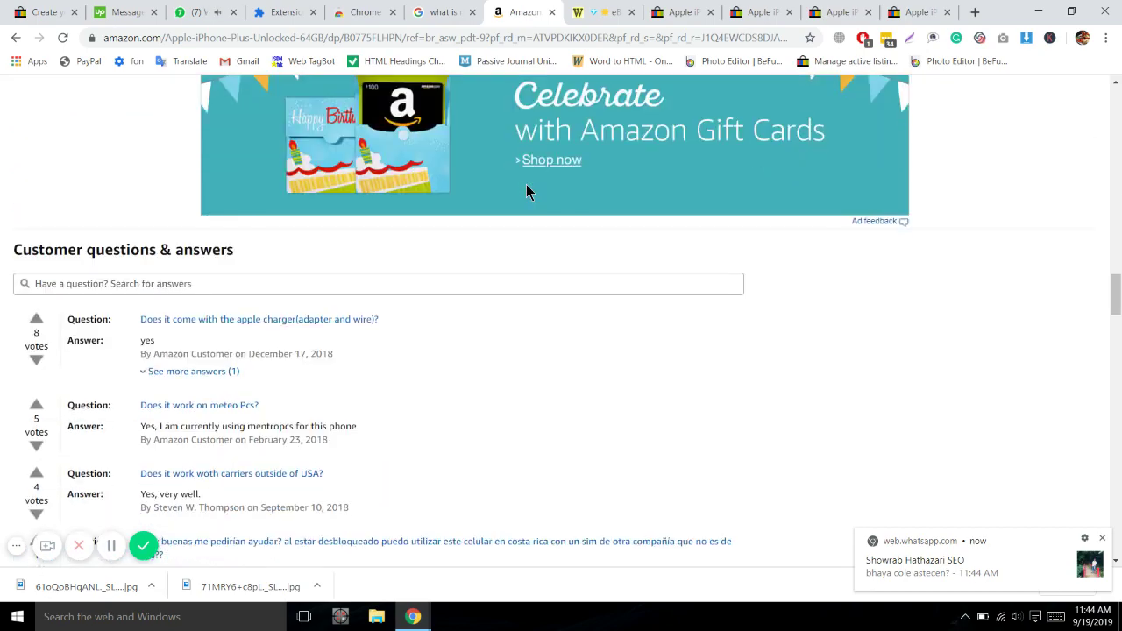
scroll(526, 192, "down", 3)
scroll(526, 192, "up", 10)
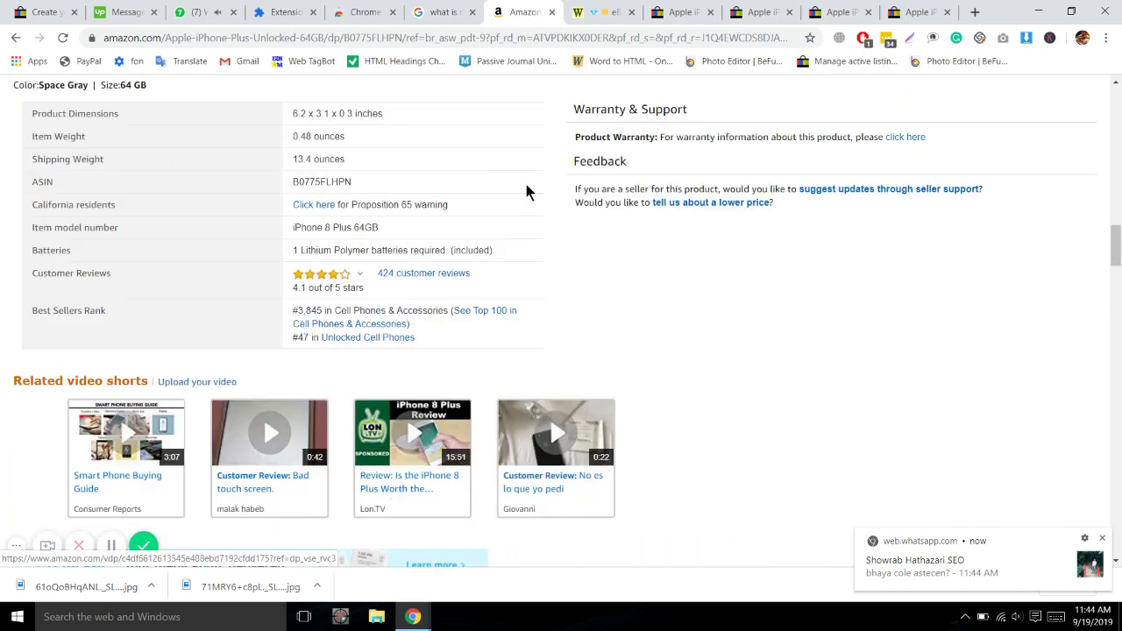
scroll(525, 191, "up", 15)
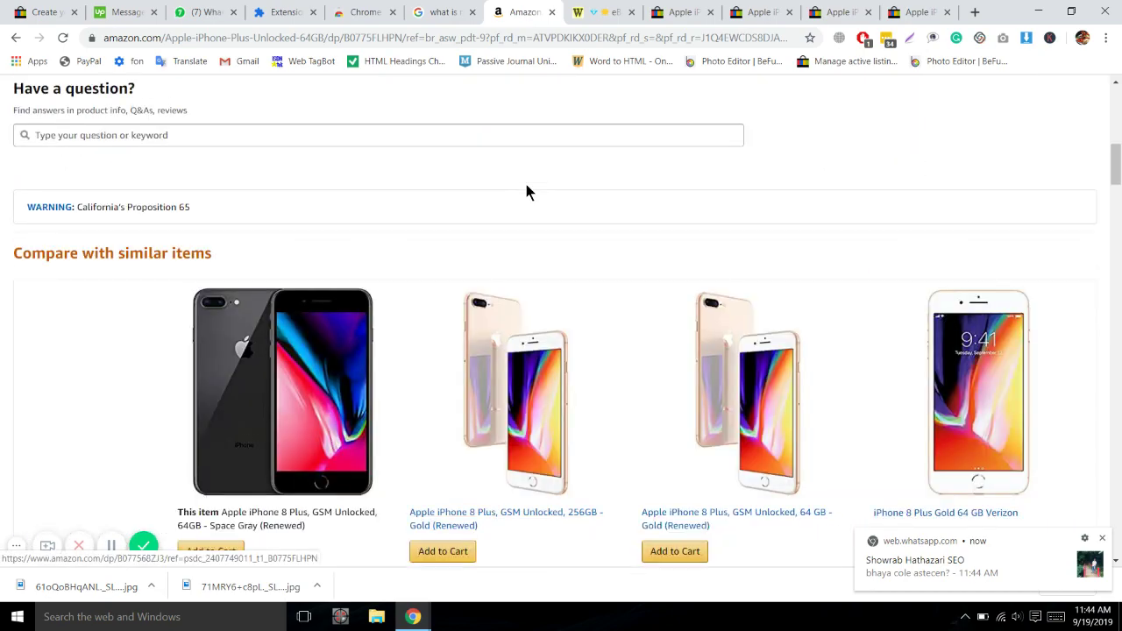
scroll(526, 189, "down", 2)
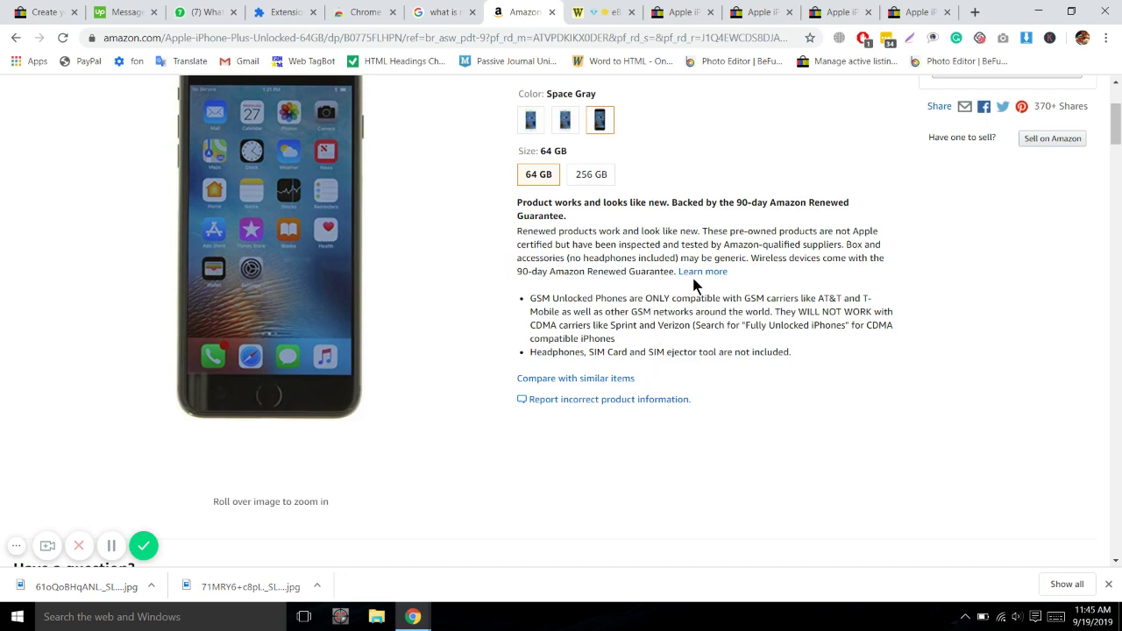
scroll(693, 283, "down", 10)
scroll(693, 283, "up", 10)
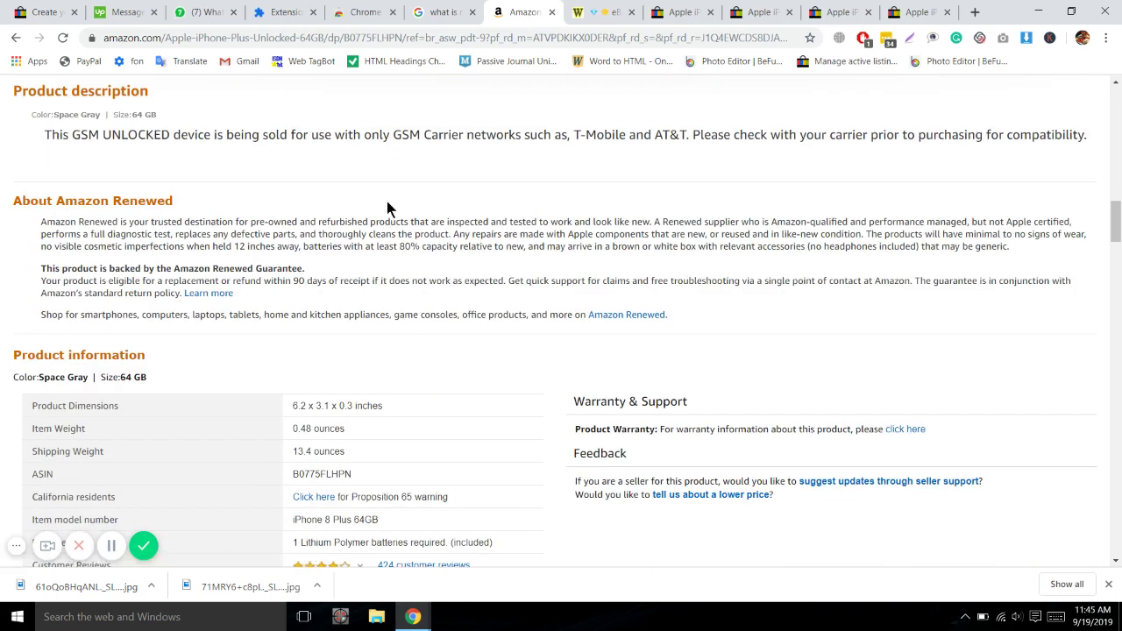
- Copy the two About Amazon Renewed paragraphs, through the standard return policy sentence, from the Amazon page into the eBay draft's item description
left_click_drag(150, 92, 16, 96)
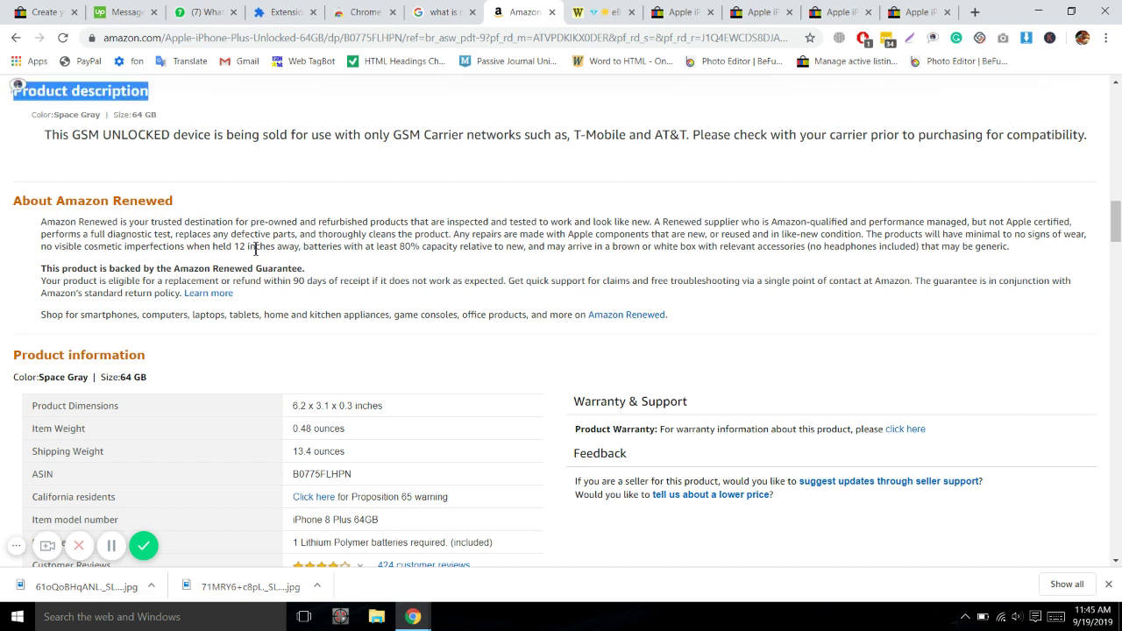
left_click_drag(255, 246, 41, 222)
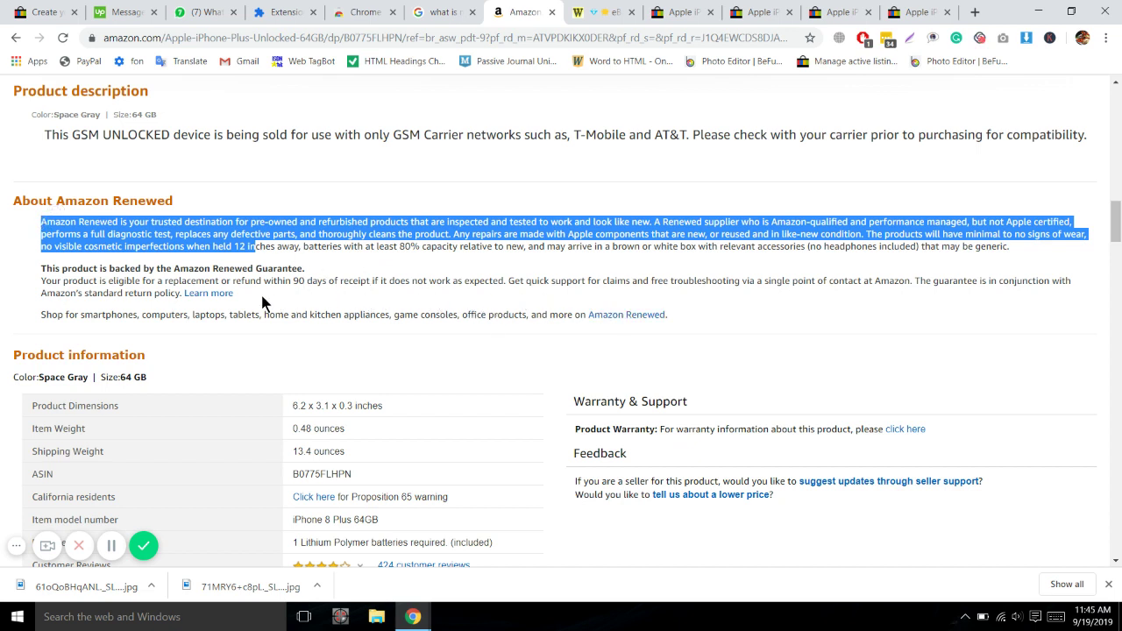
left_click_drag(181, 293, 39, 224)
key("ctrl+c")
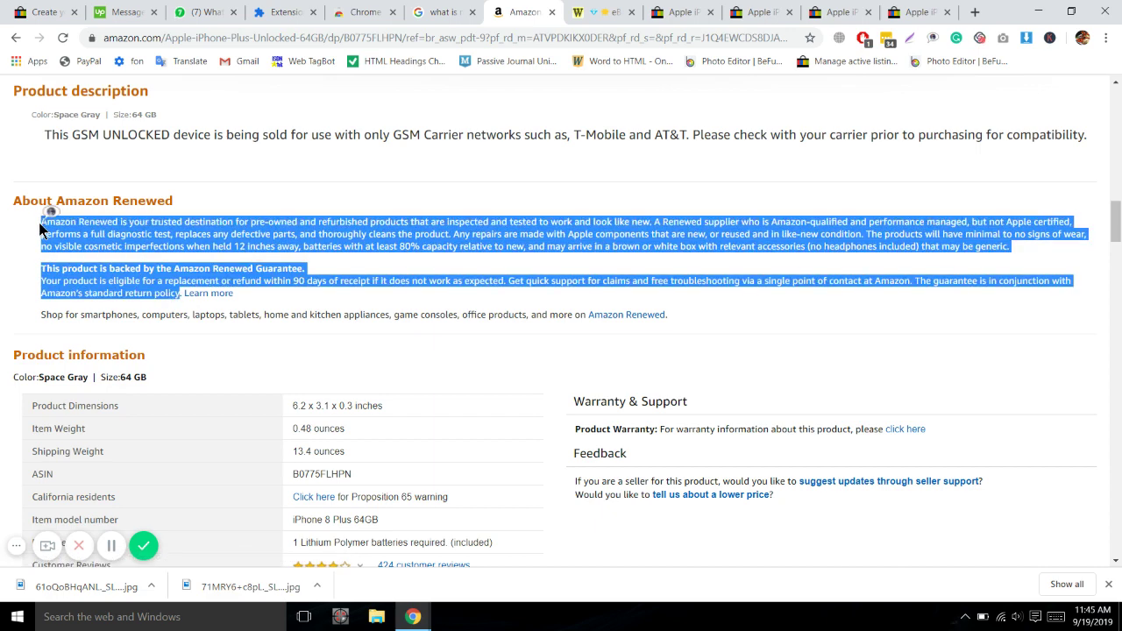
left_click(19, 12)
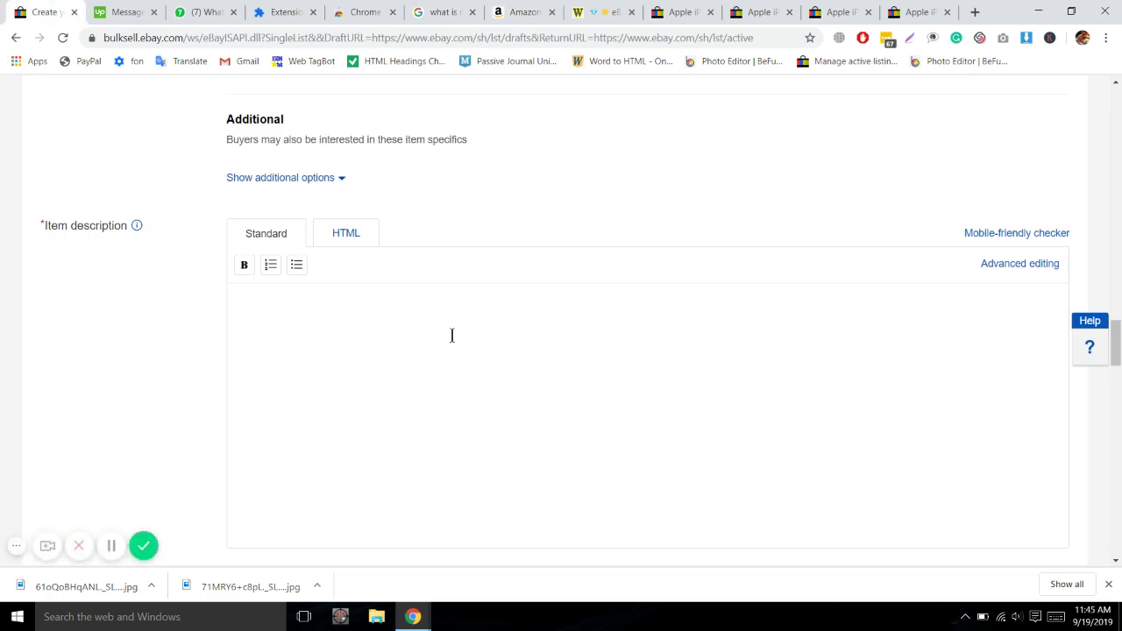
key("ctrl+v")
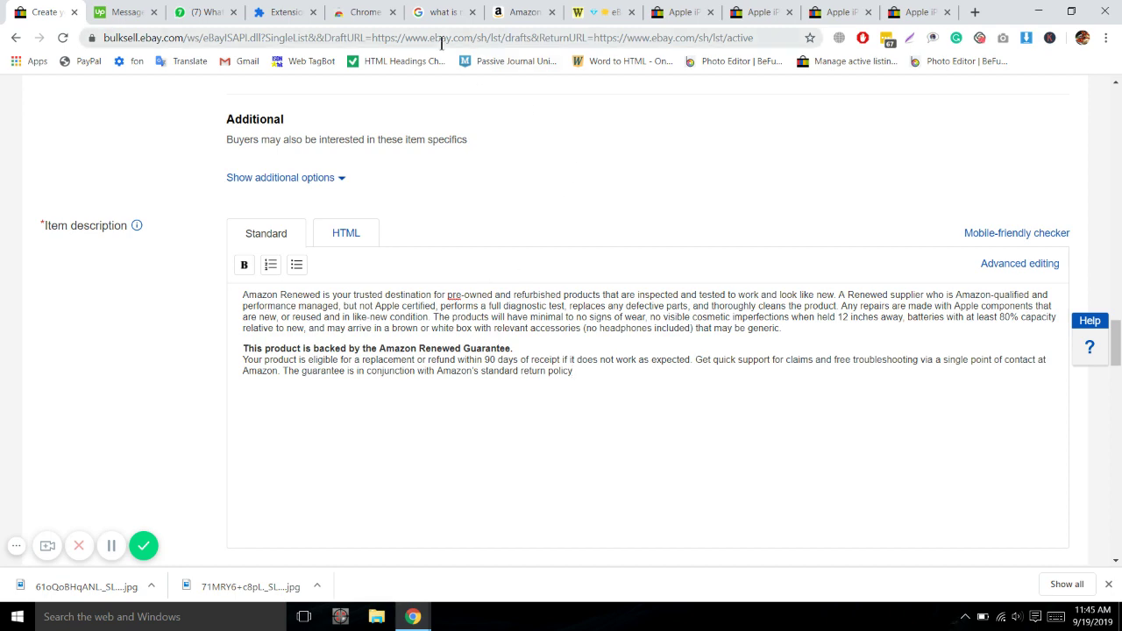
- Copy the two product bullets on GSM carrier compatibility and excluded accessories from the Amazon page and add them below the eBay description's paragraphs
left_click(517, 12)
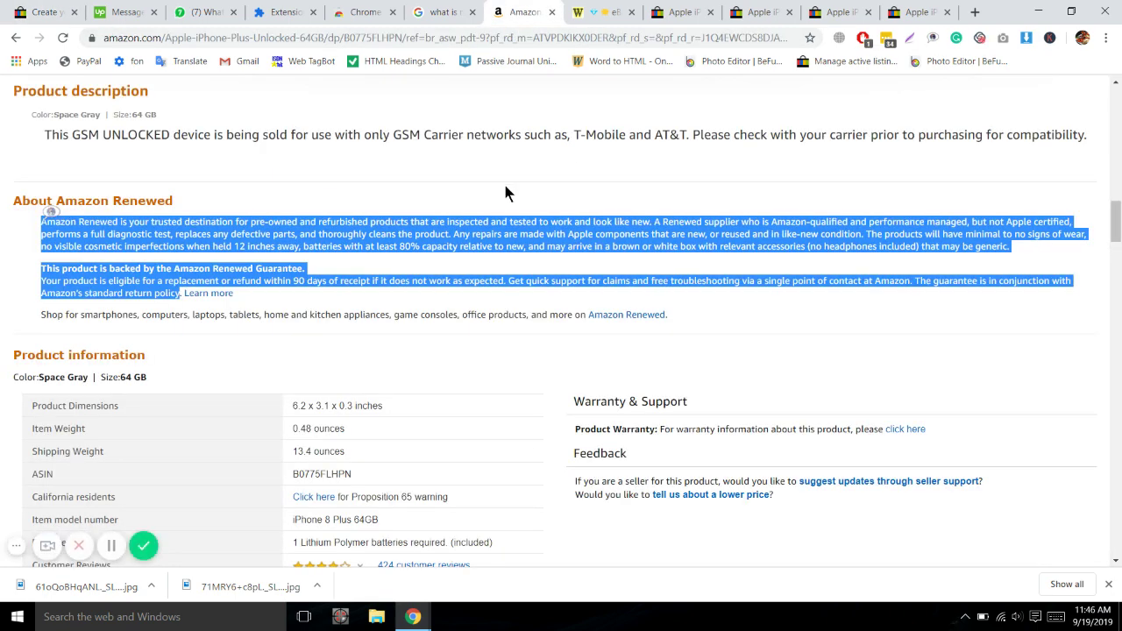
scroll(505, 189, "up", 10)
scroll(504, 188, "up", 2)
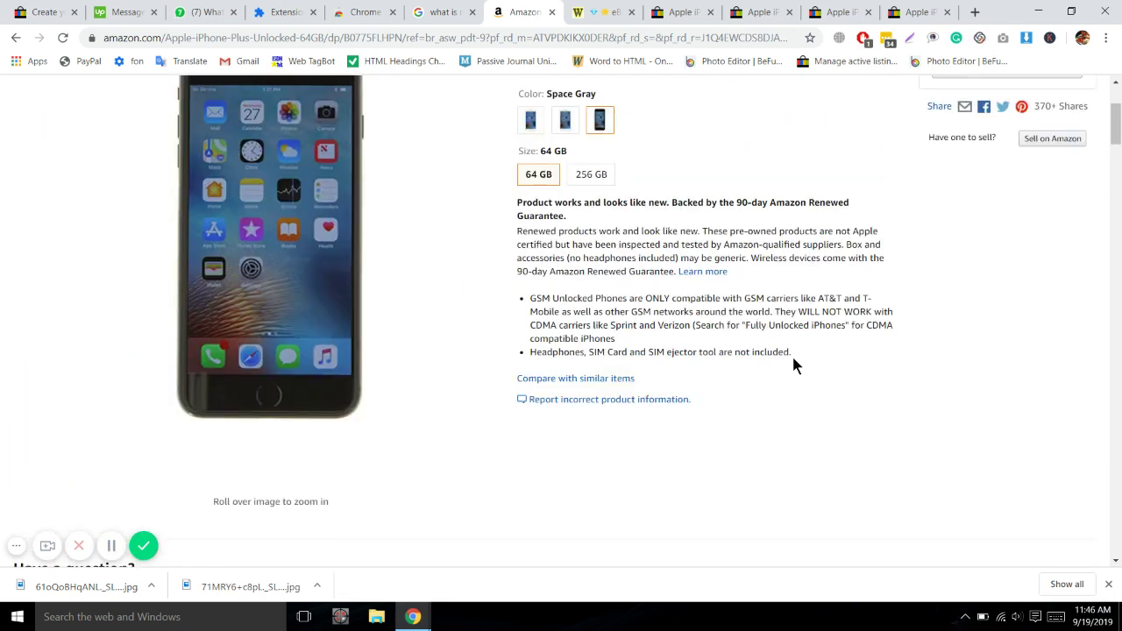
left_click_drag(791, 353, 529, 294)
key("ctrl+c")
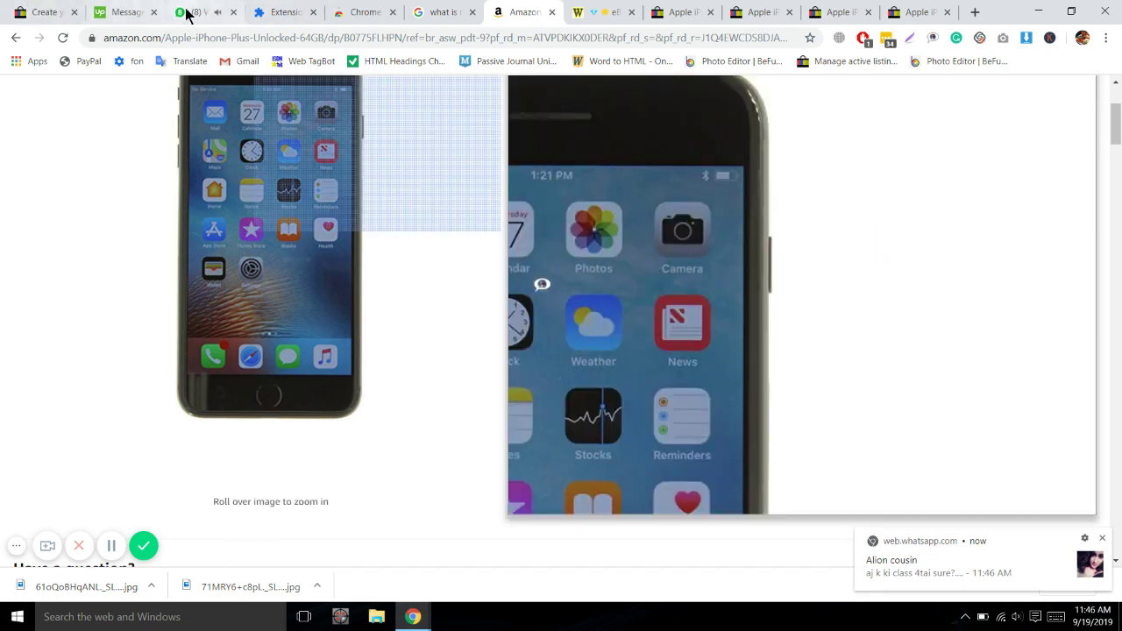
left_click(32, 9)
left_click(508, 390)
key("ctrl+v")
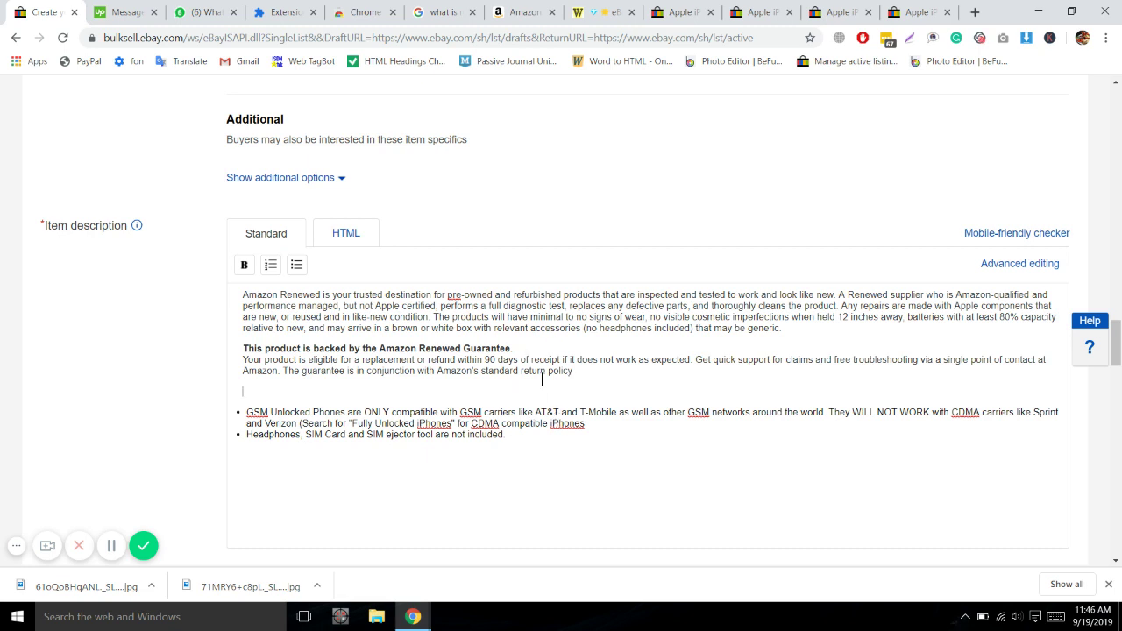
left_click(1107, 583)
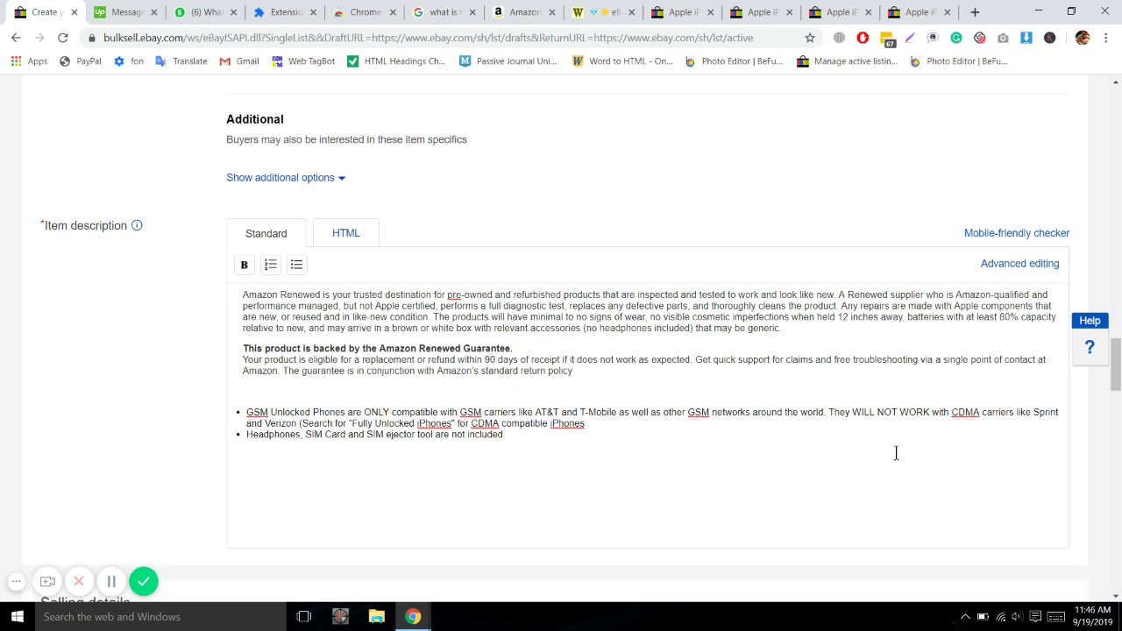
- Switch the item description to advanced editing and set all of its text to font size 14
left_click(788, 412)
key("ctrl+a")
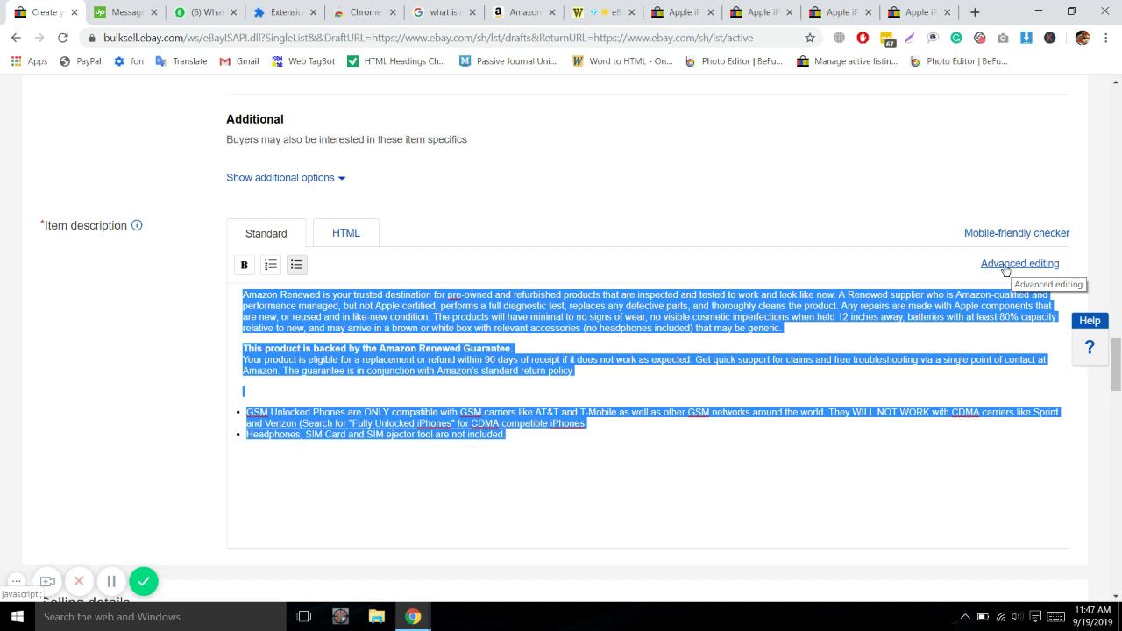
left_click(1005, 265)
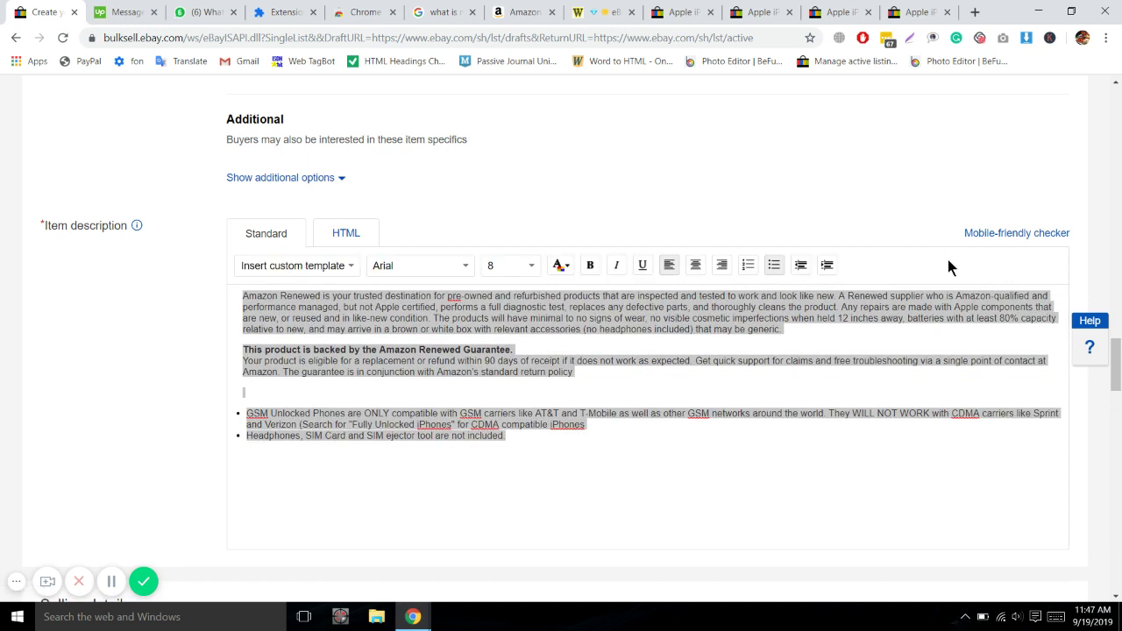
left_click(508, 266)
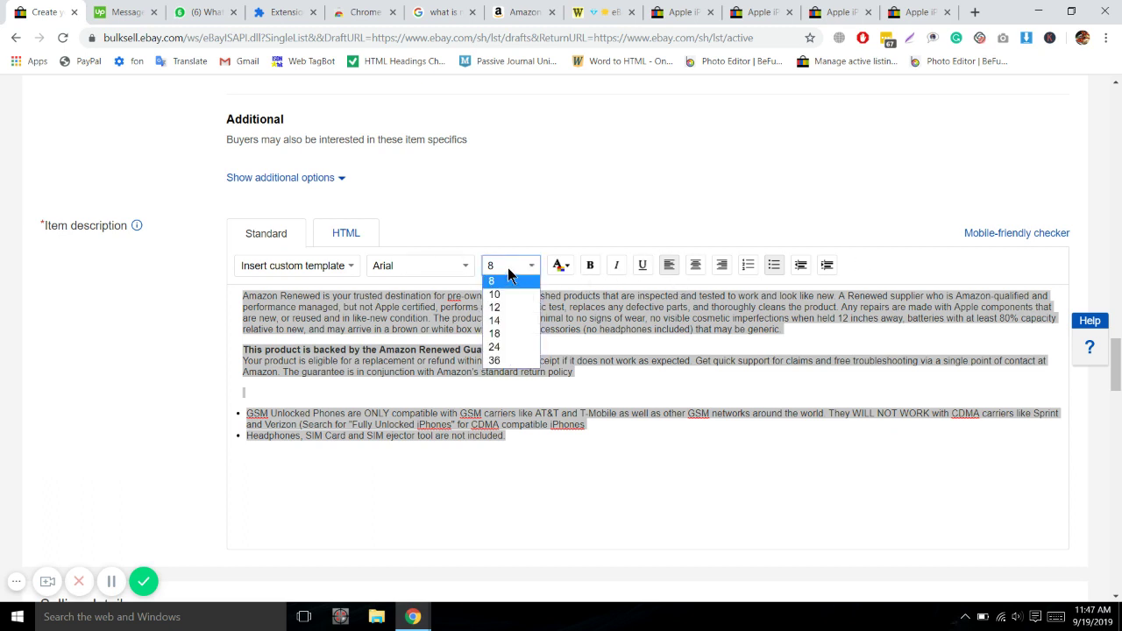
left_click(503, 320)
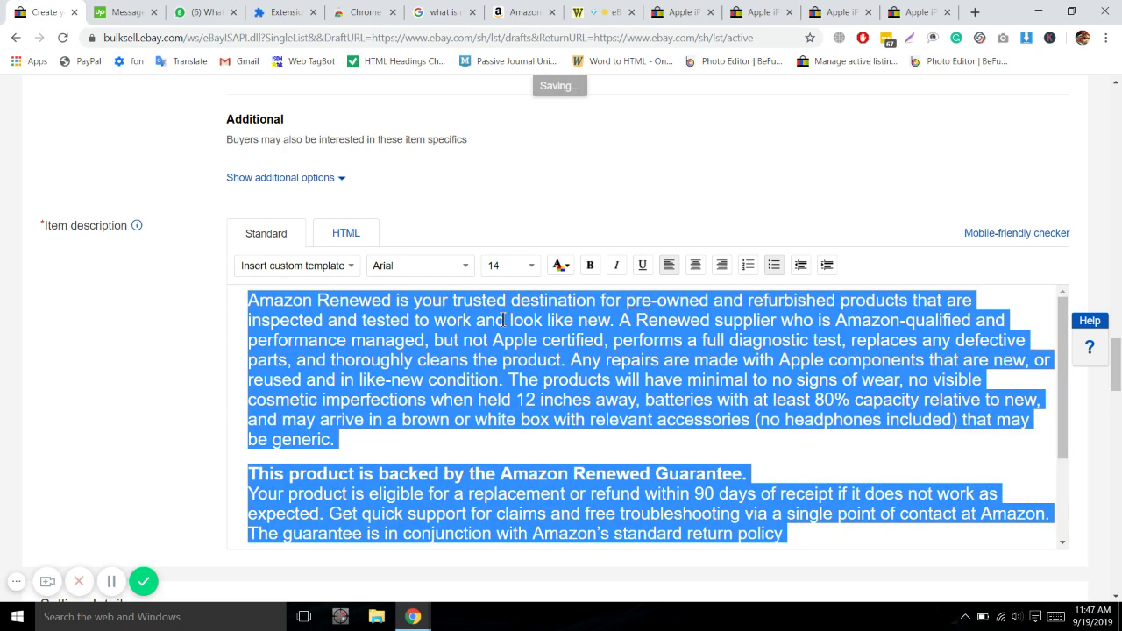